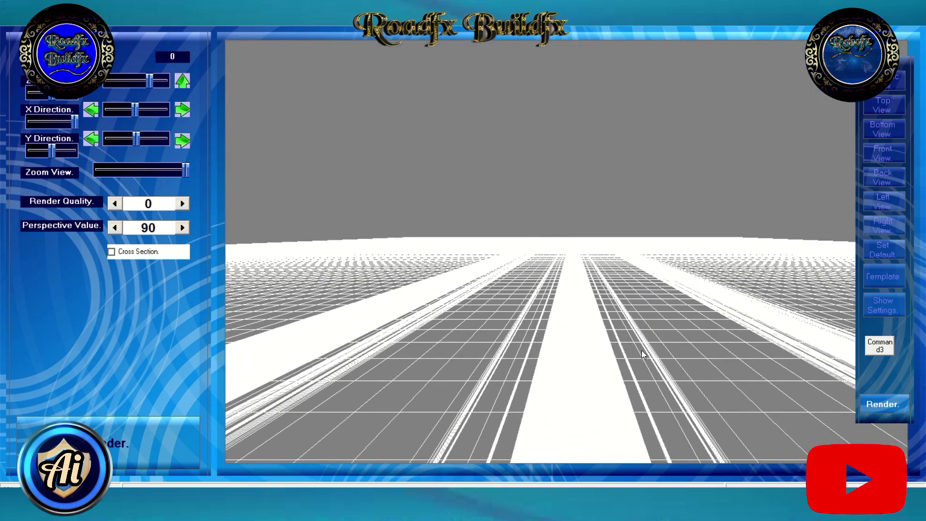
Render the road with textured lanes, a grass grid and a mountain backdrop.
left_click(874, 406)
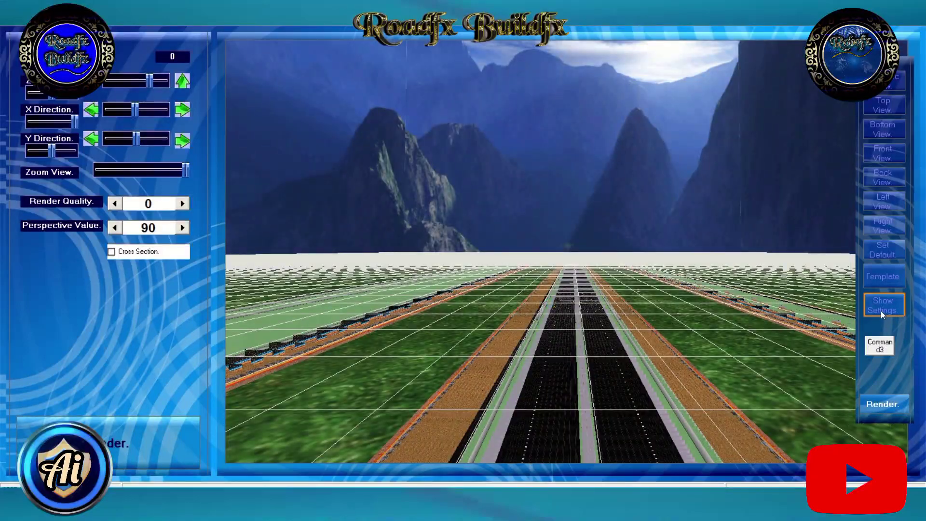
In the road template's lighting and grid options, nudge the scene's grid level.
left_click(881, 314)
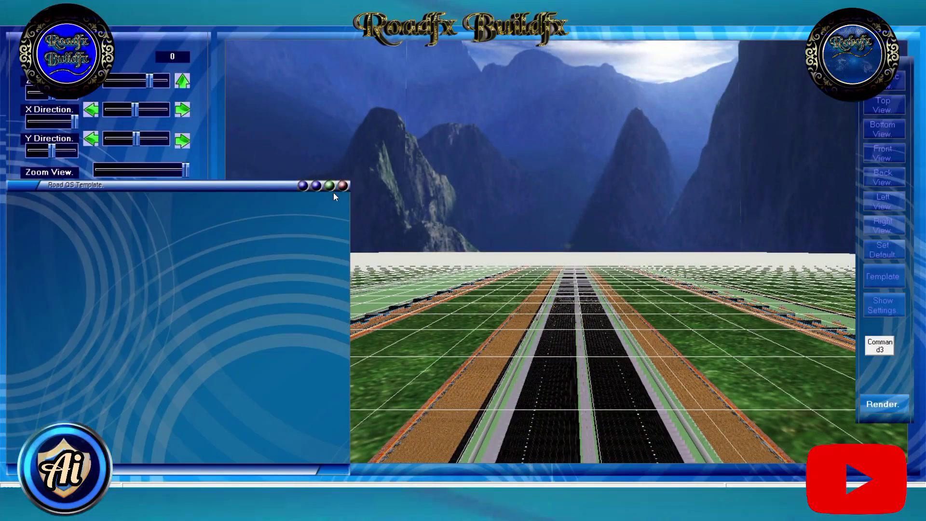
left_click(315, 186)
left_click_drag(193, 313, 192, 314)
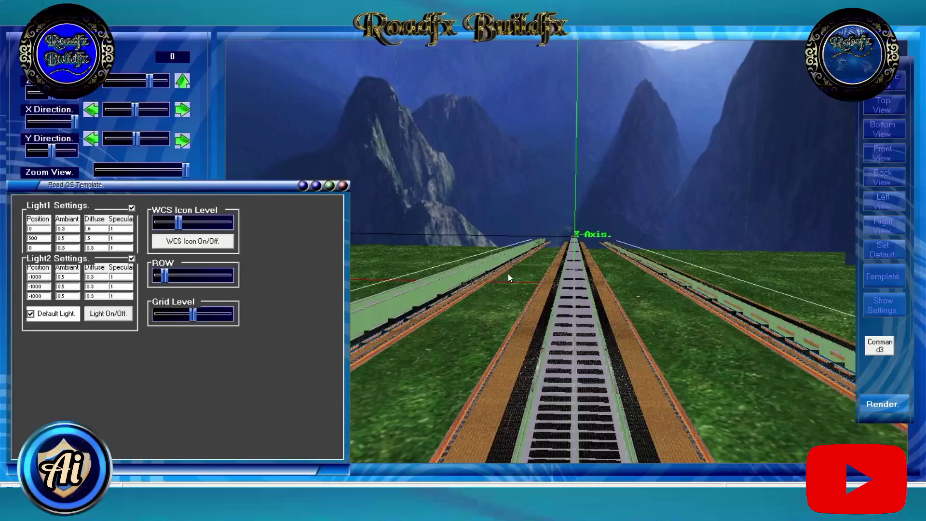
mouse_move(508, 274)
middle_mouse_down()
mouse_move(644, 236)
mouse_move(590, 254)
mouse_move(531, 336)
middle_mouse_up()
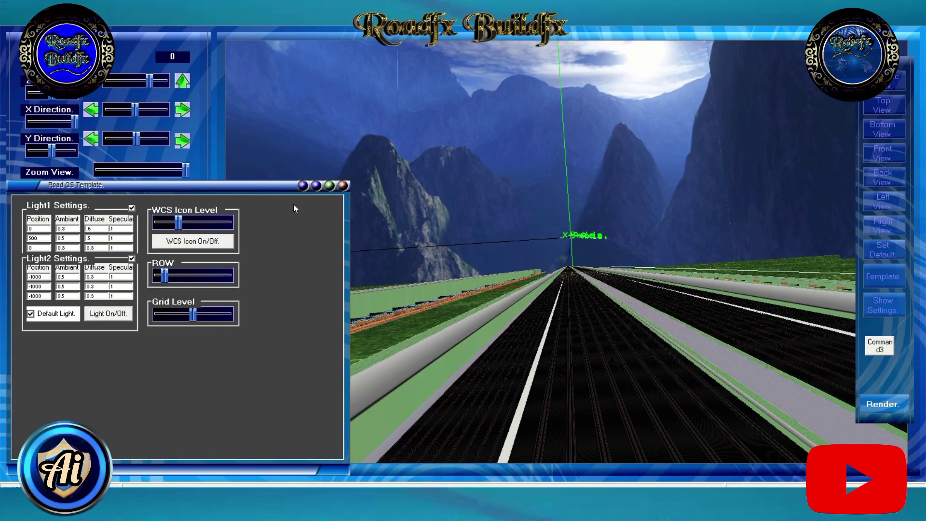
Increase the distance between lanes, ending on the layer thickness and road size page.
left_click(303, 185)
middle_click_drag(479, 286, 453, 265)
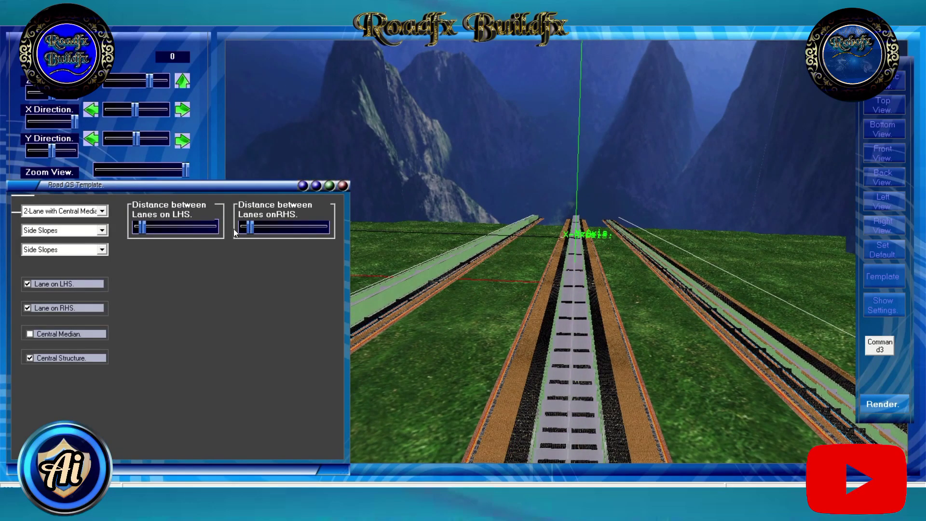
left_click_drag(143, 228, 145, 229)
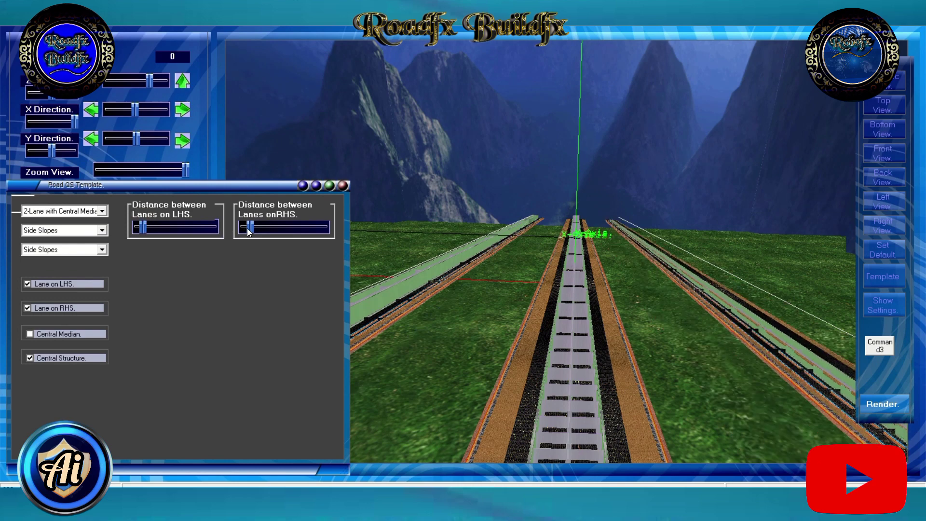
middle_click_drag(506, 283, 473, 275)
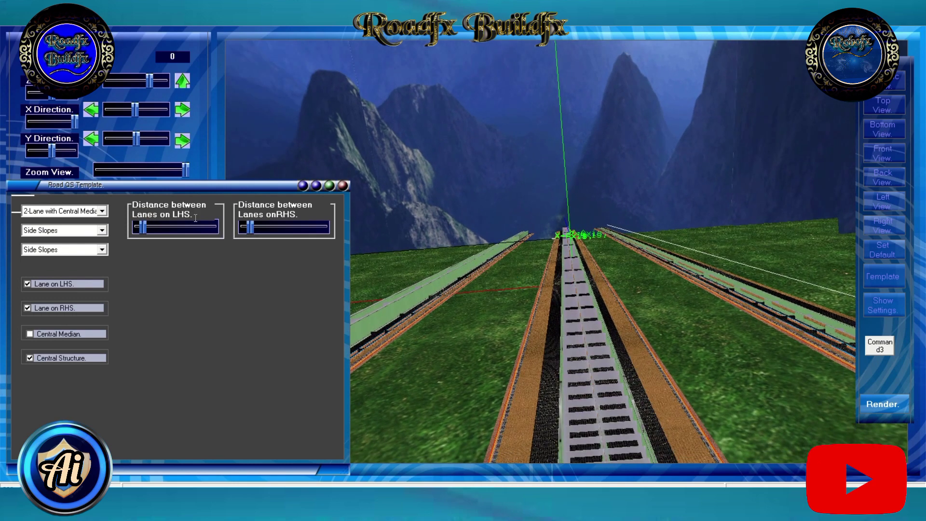
left_click(315, 186)
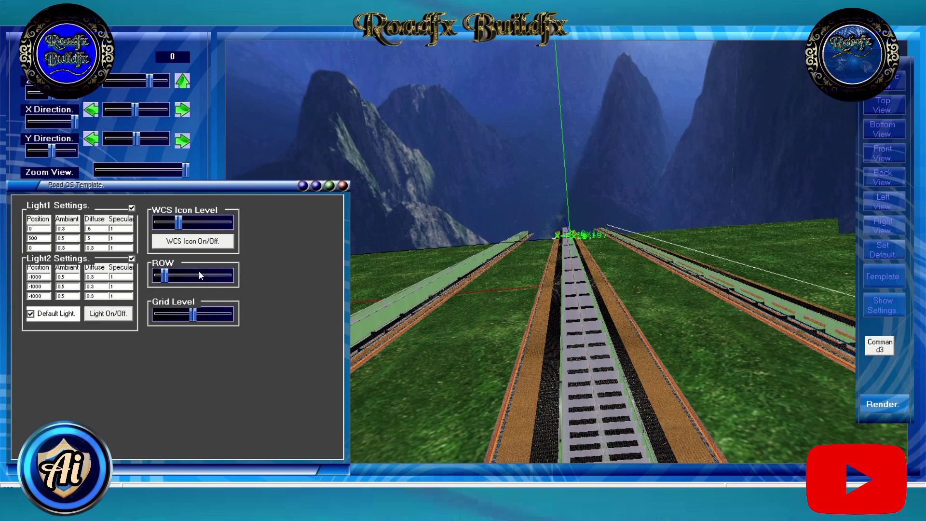
left_click(330, 187)
Close the template and bring the camera down to road level, turned along the road.
middle_click_drag(578, 314, 533, 332)
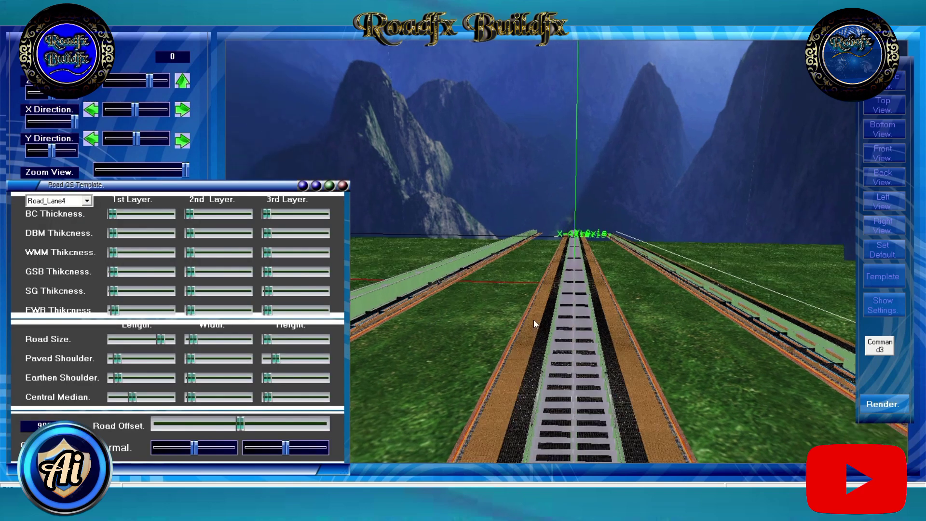
left_click(343, 186)
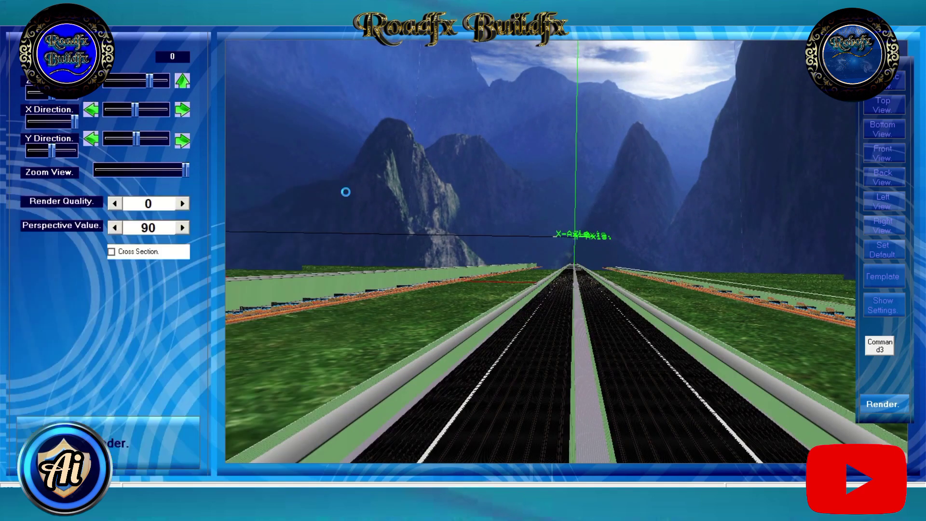
left_click(179, 114)
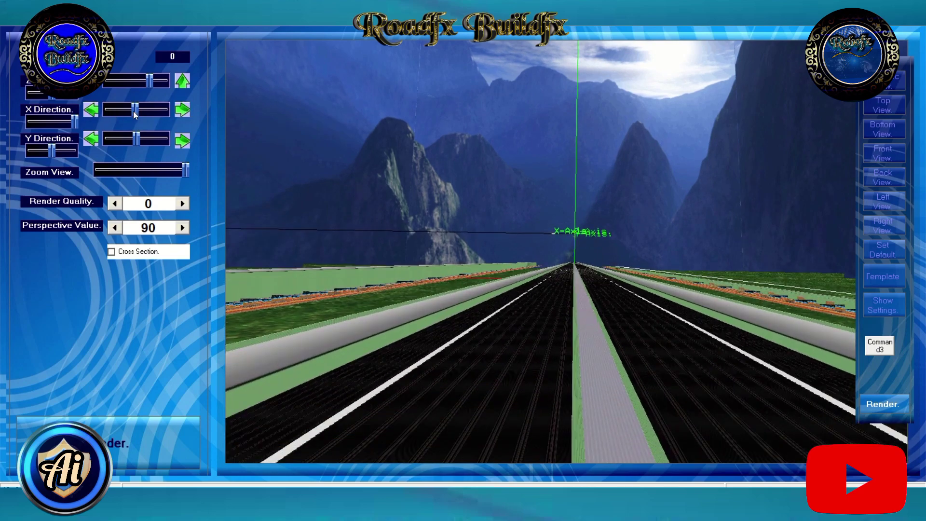
left_click_drag(137, 140, 105, 140)
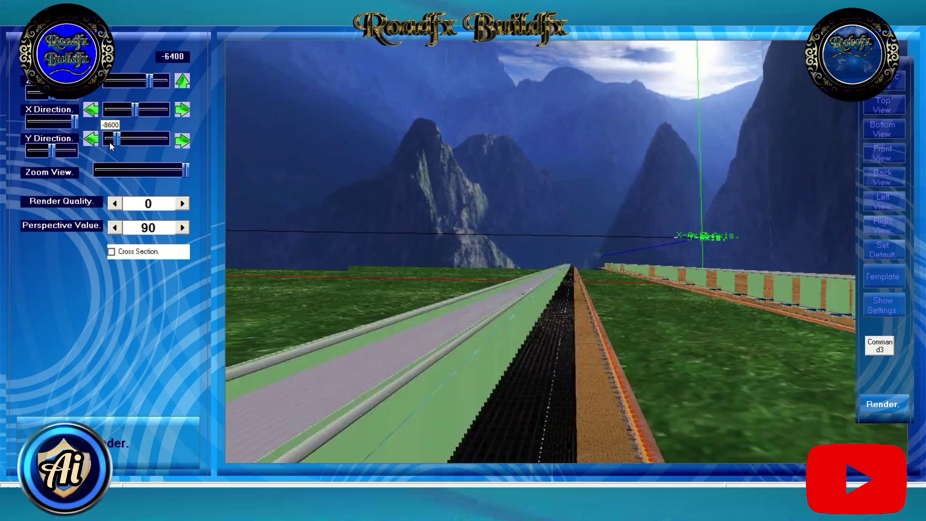
left_click(873, 315)
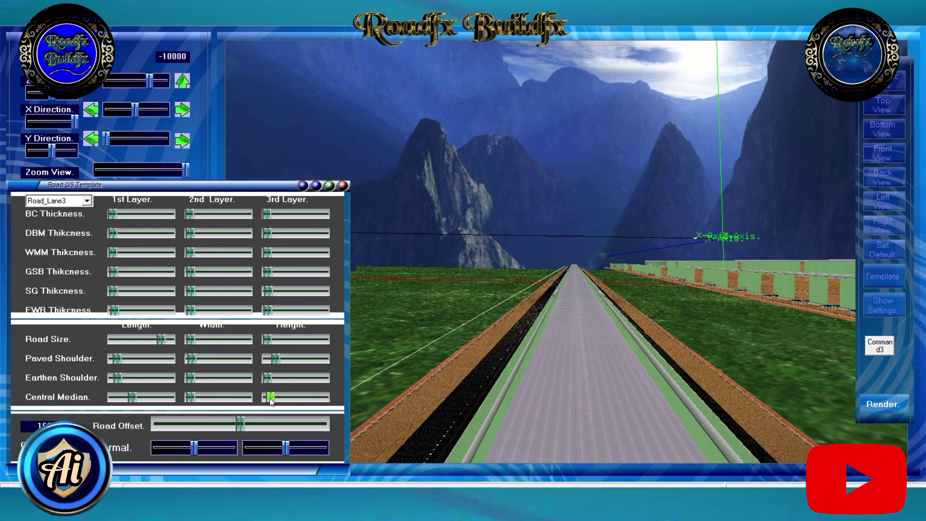
mouse_move(255, 378)
left_mouse_down()
mouse_move(532, 390)
mouse_move(542, 265)
mouse_move(554, 360)
mouse_move(678, 307)
left_mouse_up()
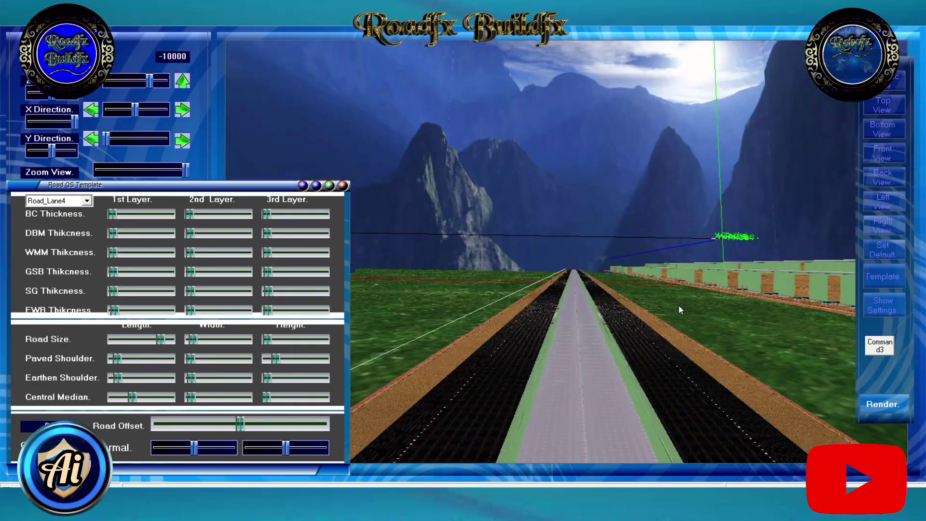
left_click(116, 140)
left_click_drag(116, 139, 131, 139)
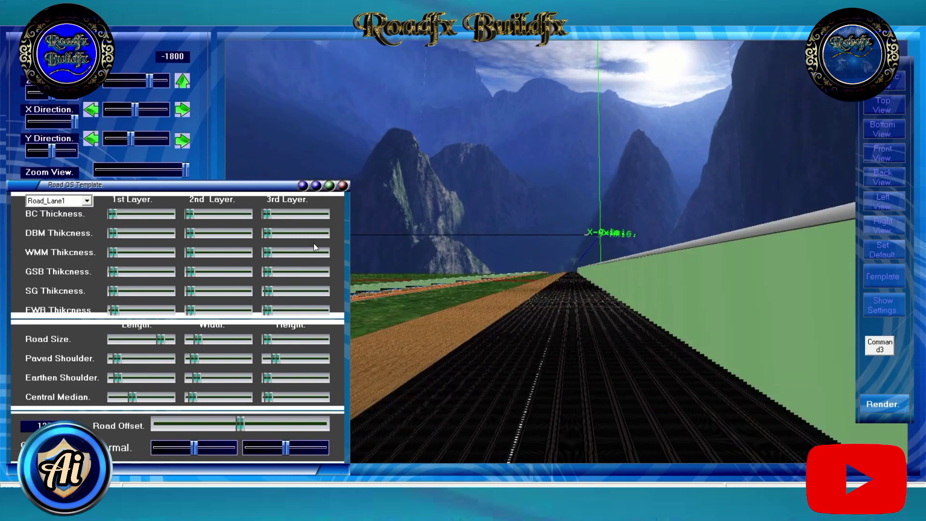
Shift, raise and rotate the camera to see both carriageways, ending on lighting settings.
left_click(184, 115)
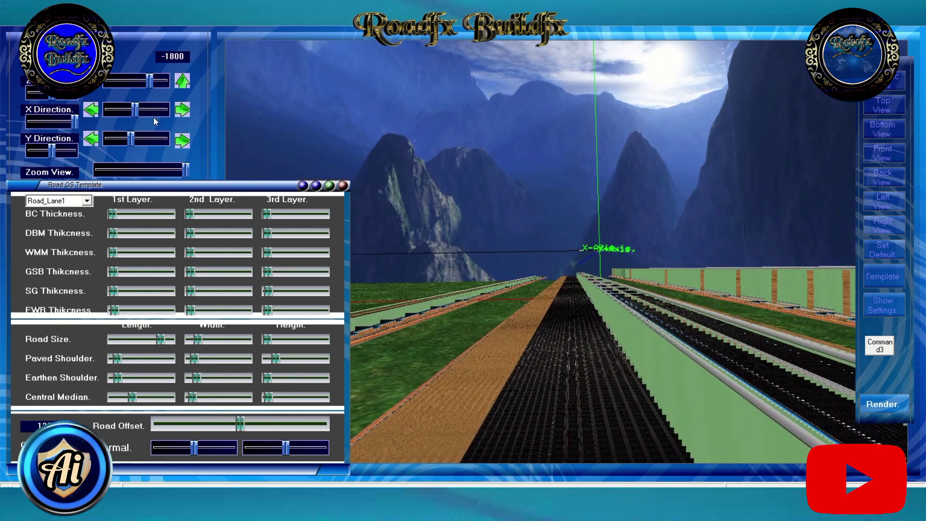
left_click(92, 137)
left_click(177, 143)
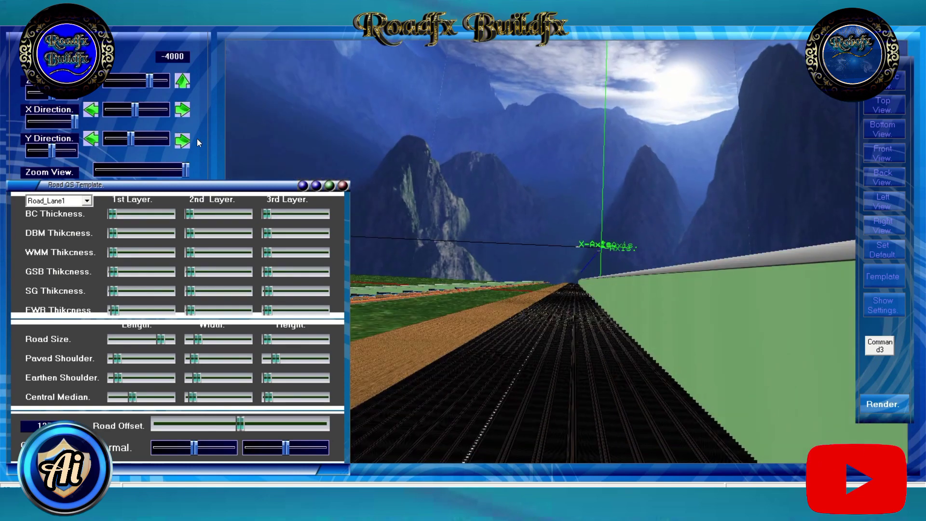
left_click(185, 141)
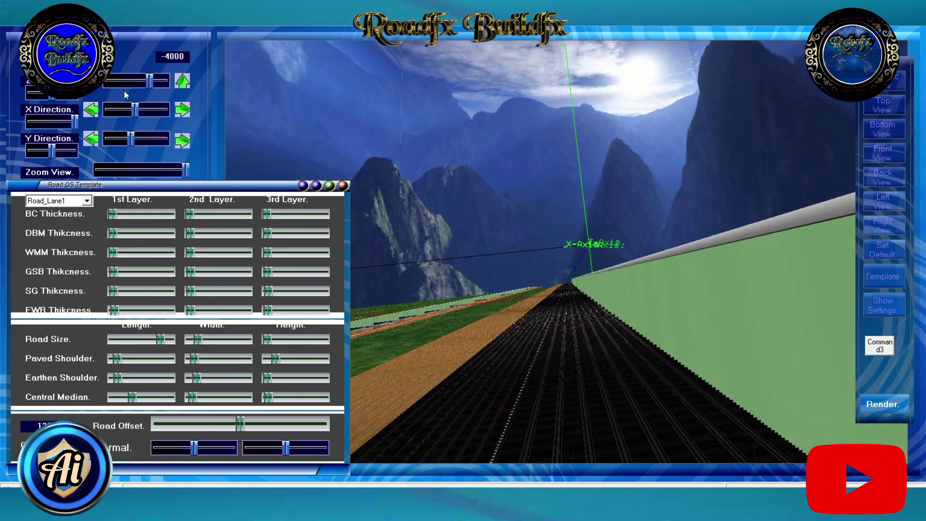
left_click_drag(149, 80, 166, 80)
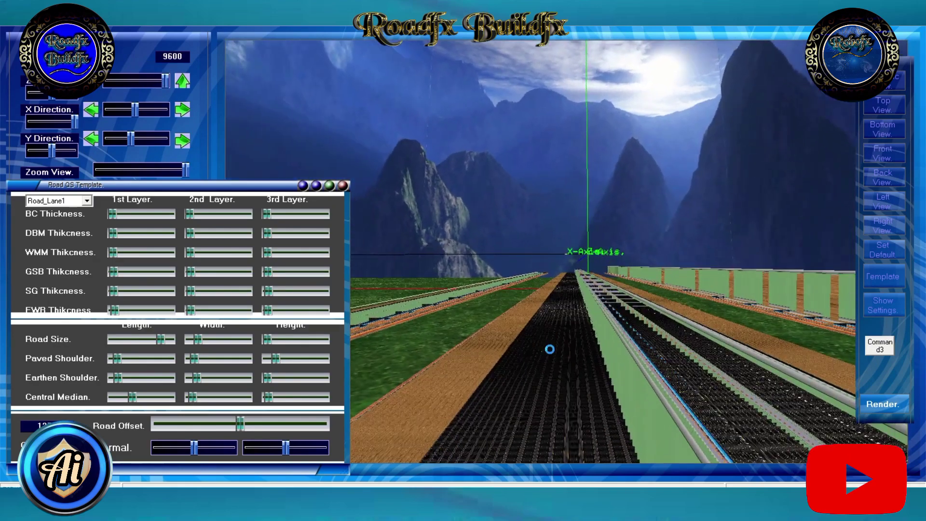
left_click(148, 138)
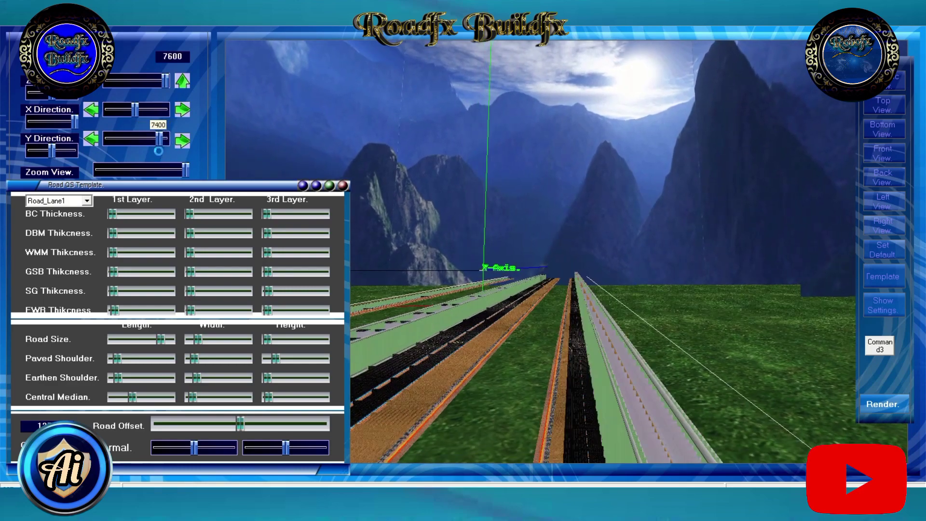
left_click_drag(149, 136, 160, 159)
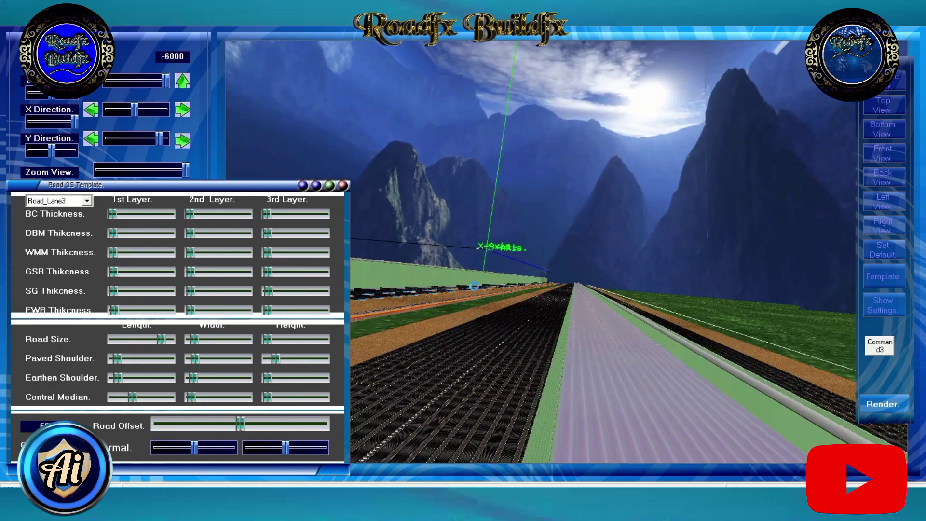
left_click(305, 190)
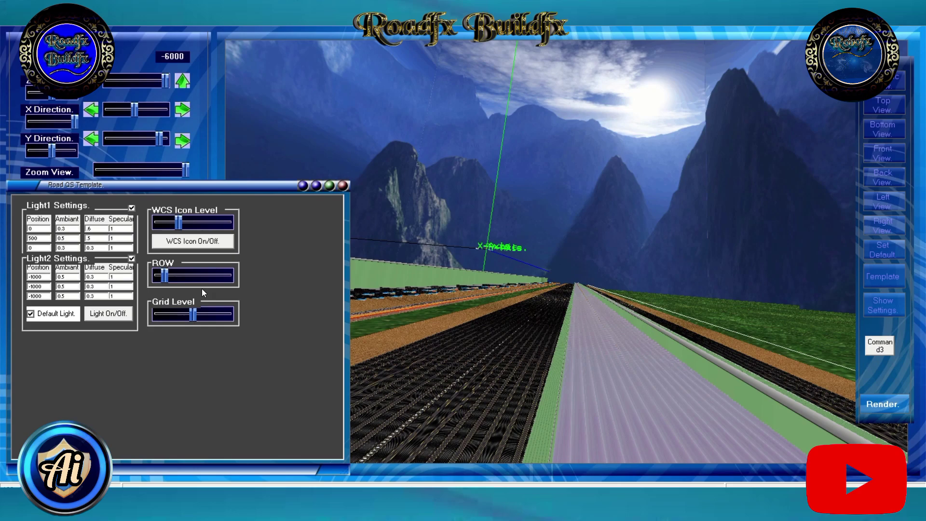
Hide the axis icon and view the divided road zoomed in from directly above.
left_click(182, 242)
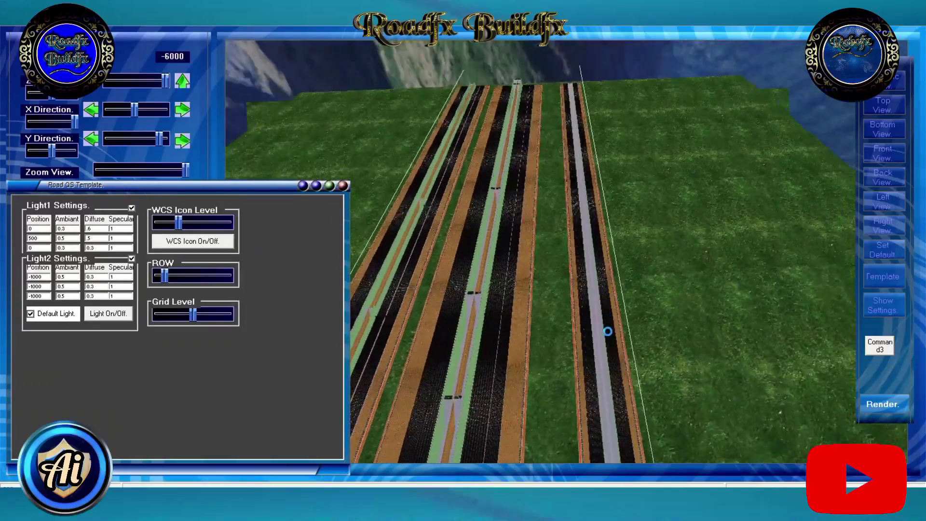
left_click(343, 185)
left_click(868, 106)
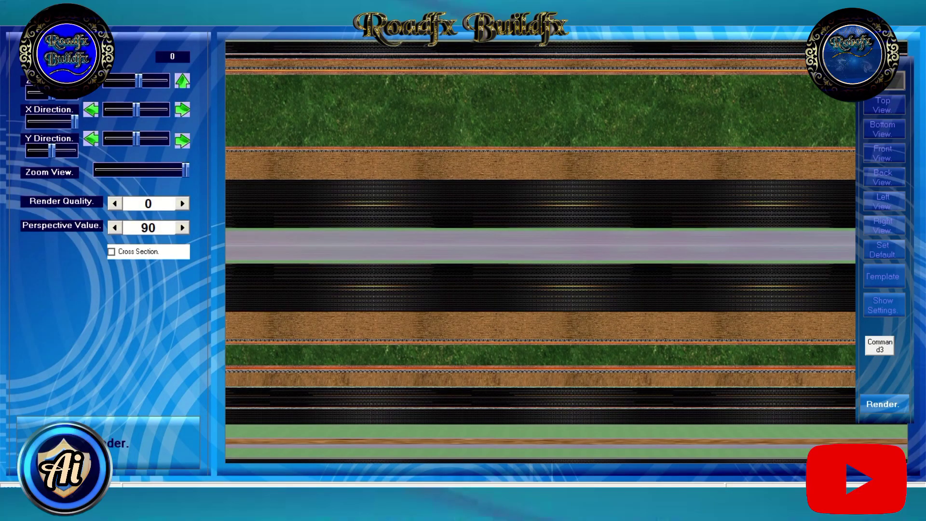
left_click(893, 83)
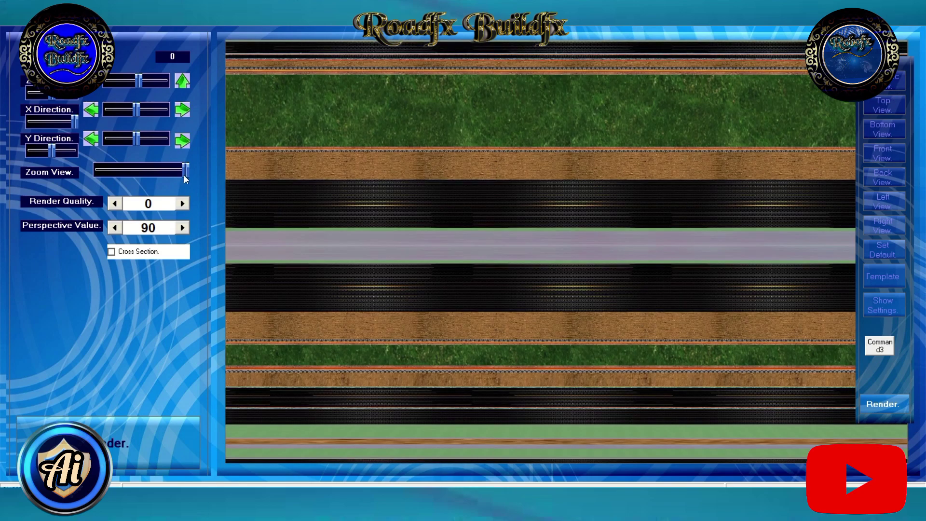
left_click_drag(186, 170, 217, 177)
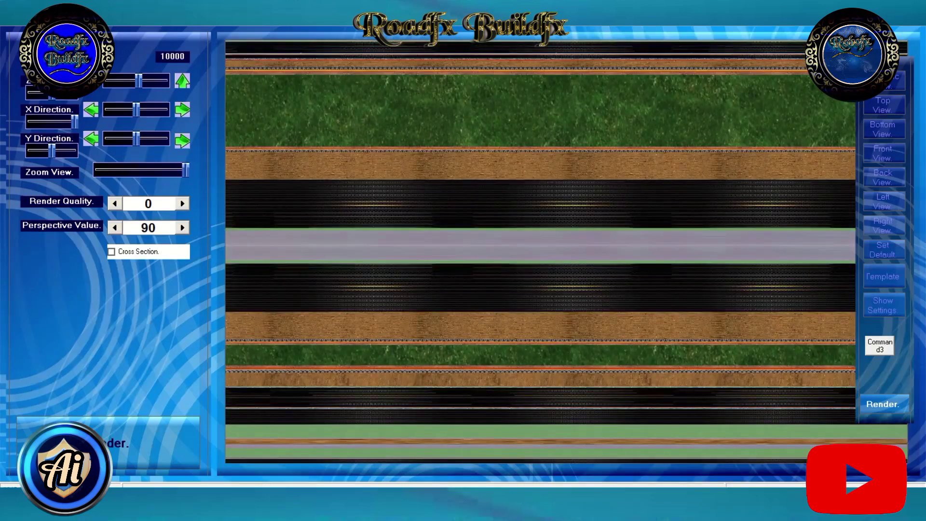
Tilt back into perspective and look along the lanes at road level.
left_click(181, 110)
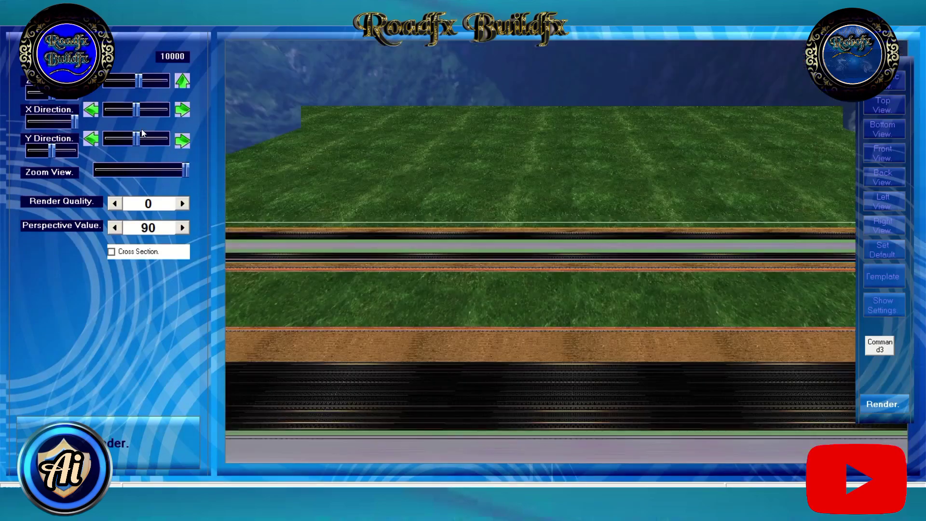
left_click(89, 112)
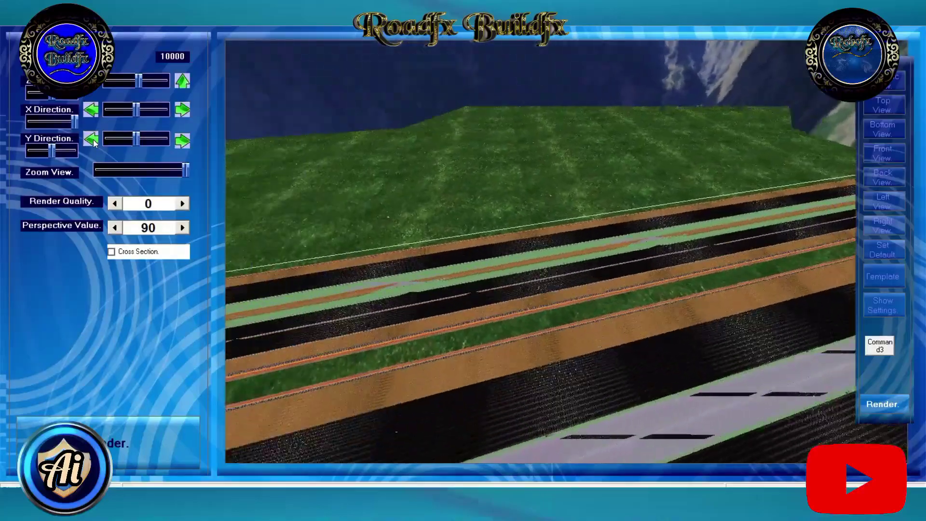
left_click(94, 142)
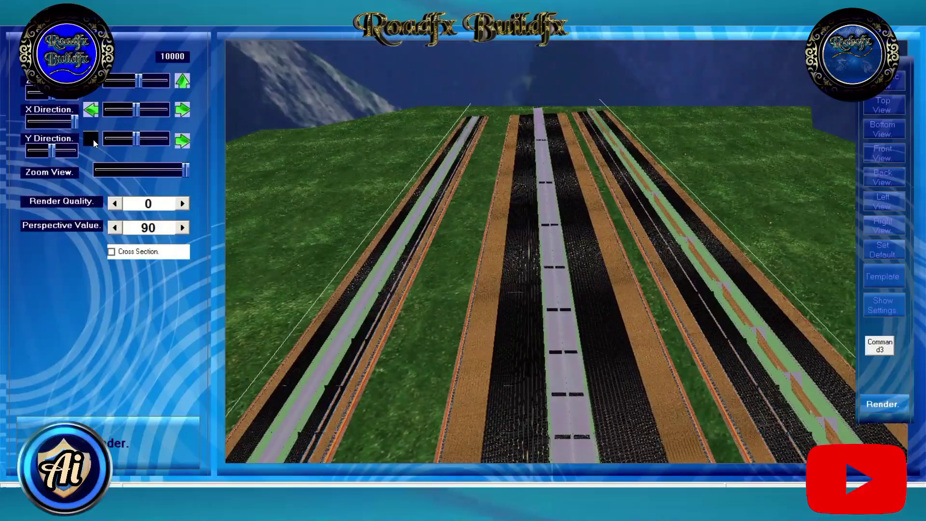
left_click(890, 314)
left_click(314, 188)
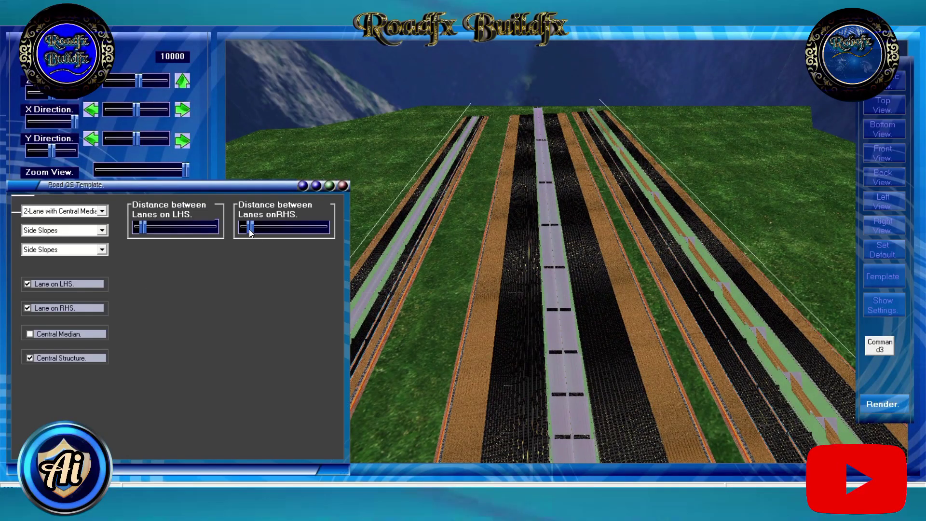
left_click_drag(568, 287, 590, 299)
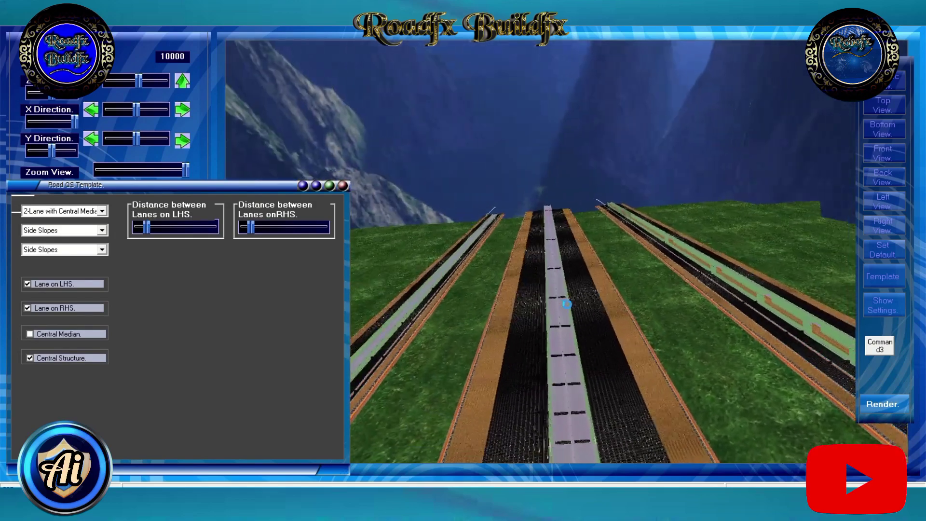
left_click(343, 184)
mouse_move(137, 139)
left_mouse_down()
mouse_move(103, 141)
mouse_move(129, 140)
left_mouse_up()
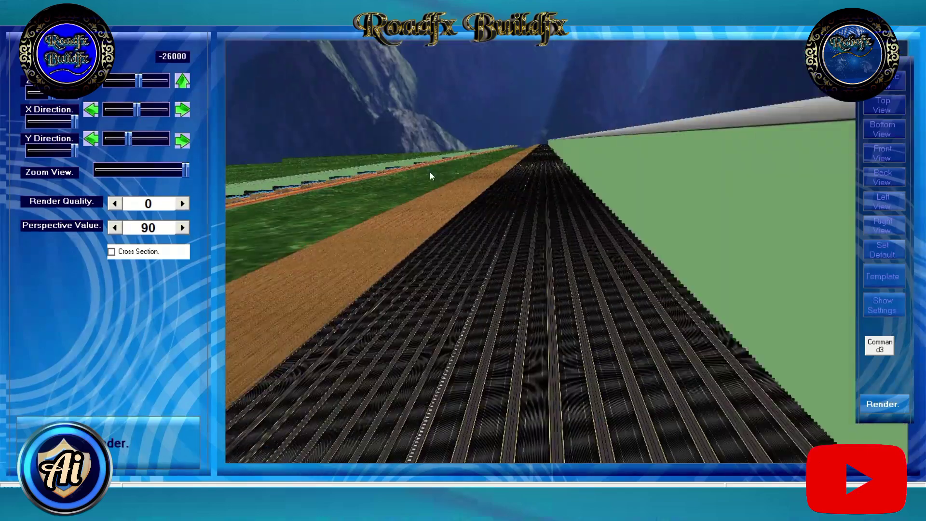
Navigate to the road's end-on central structure and reopen the road template settings.
left_click(96, 112)
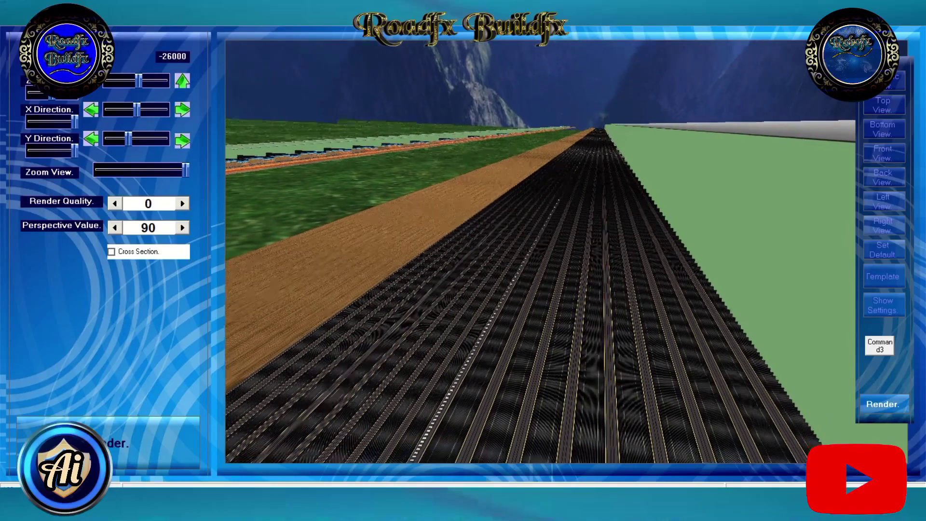
left_click(139, 138)
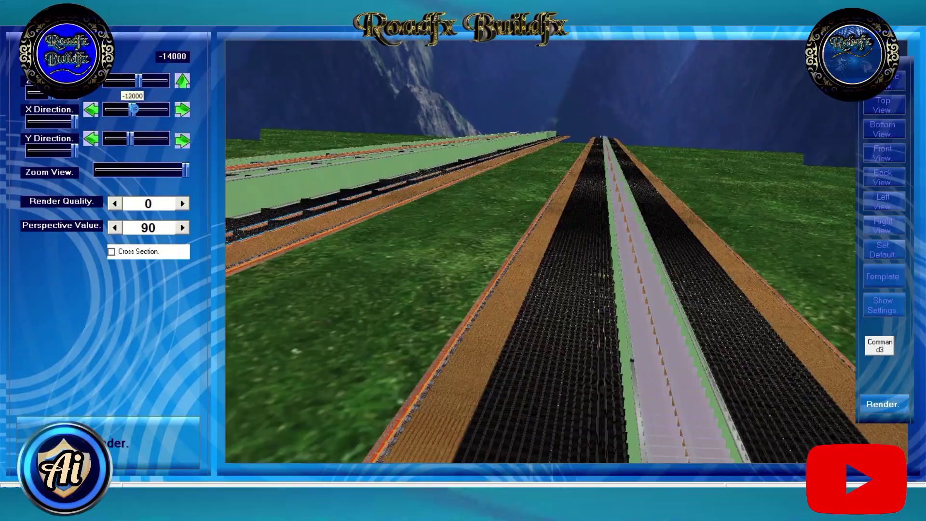
left_click_drag(137, 109, 126, 140)
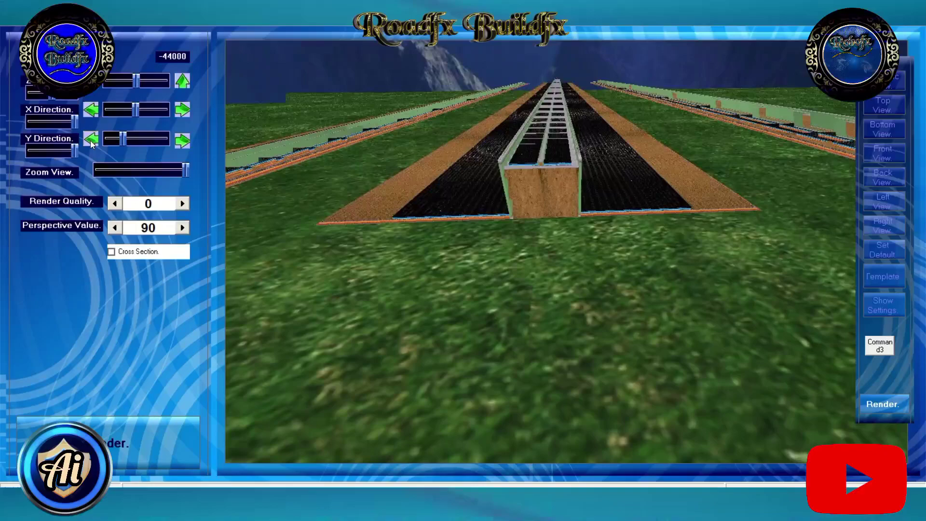
left_click(93, 142)
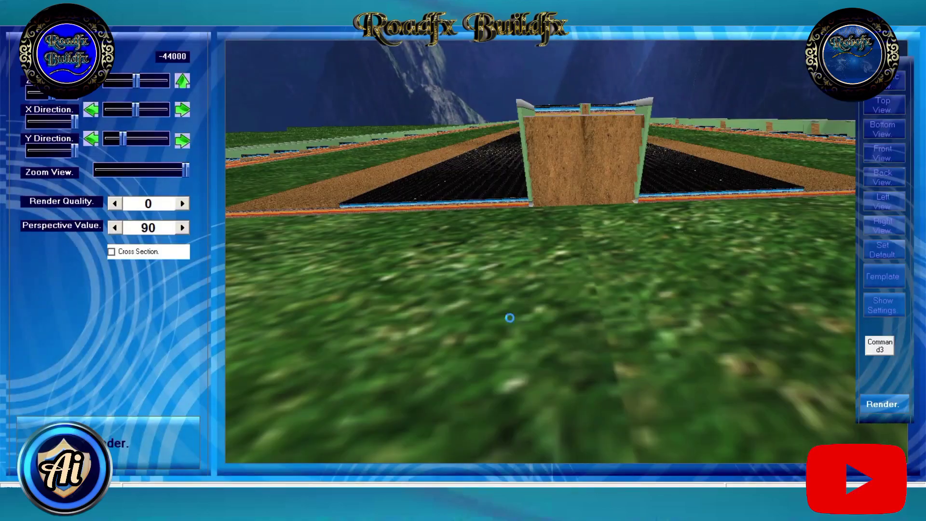
left_click(885, 309)
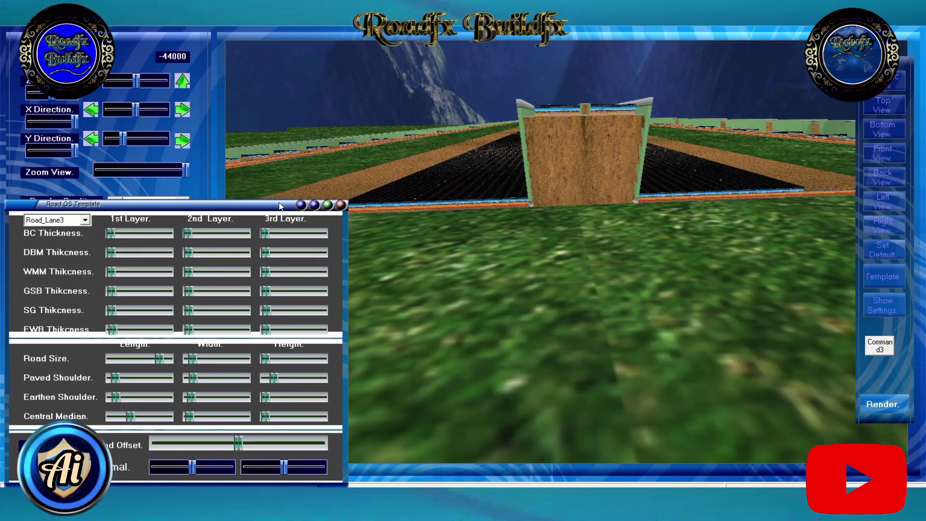
Widen the paved shoulder and lengthen the median, then change Road_Lane1's road length.
left_click_drag(263, 202, 264, 168)
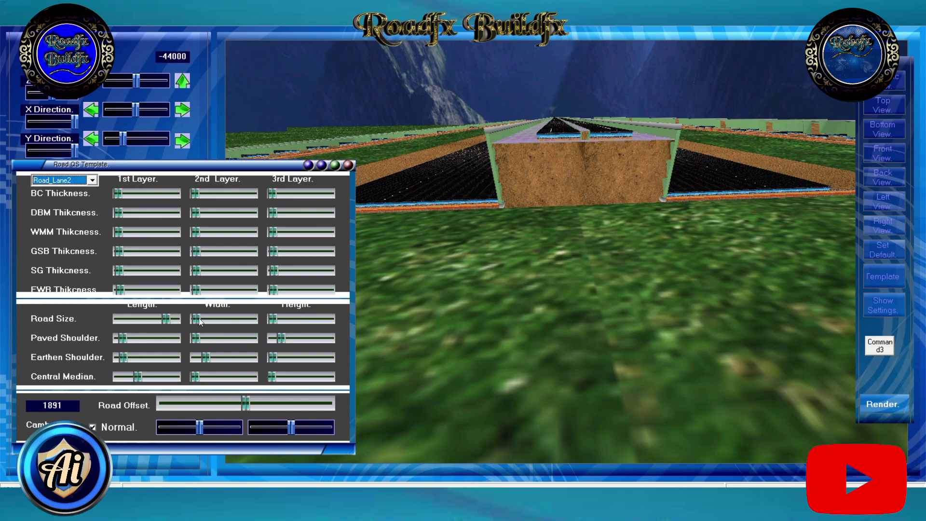
left_click(198, 338)
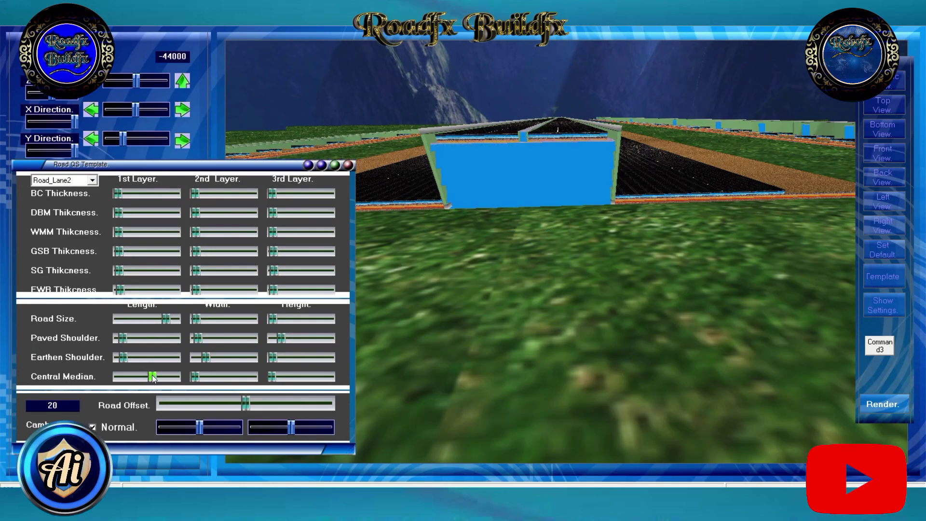
left_click(156, 379)
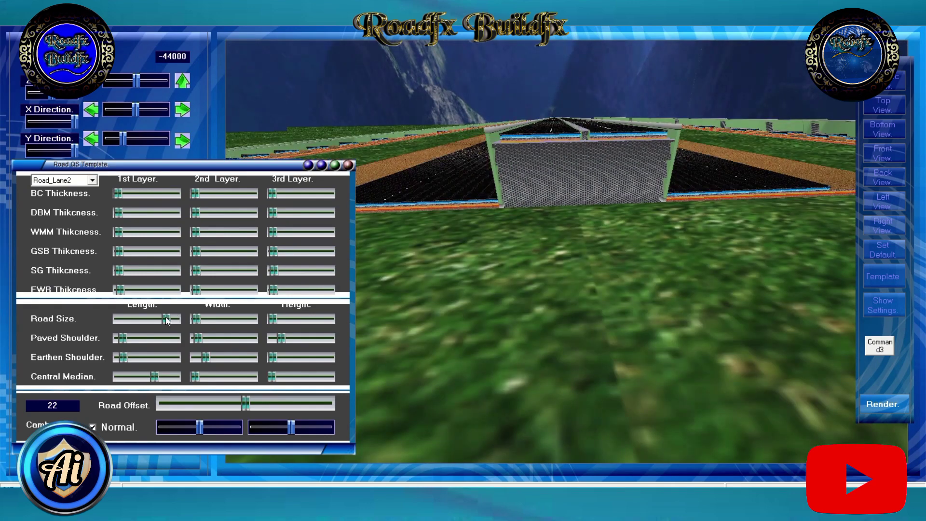
left_click(92, 180)
left_click(75, 202)
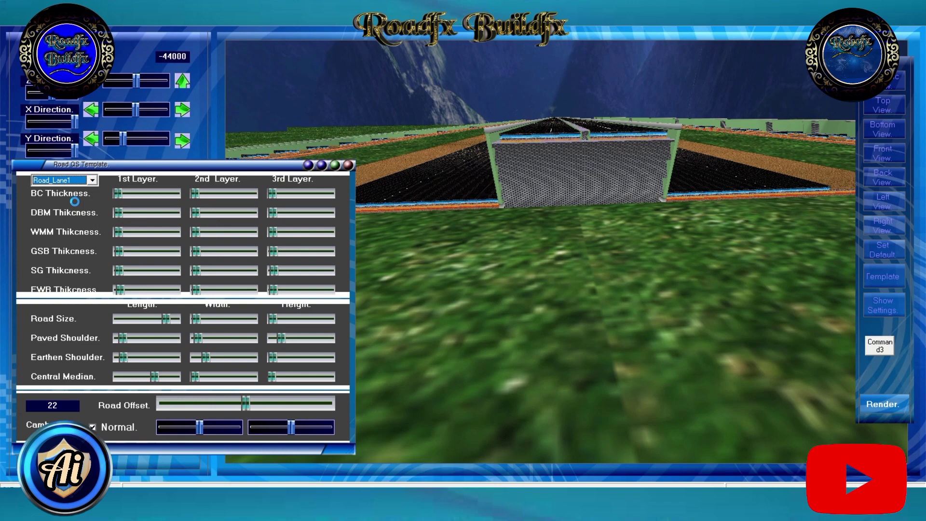
left_click(168, 318)
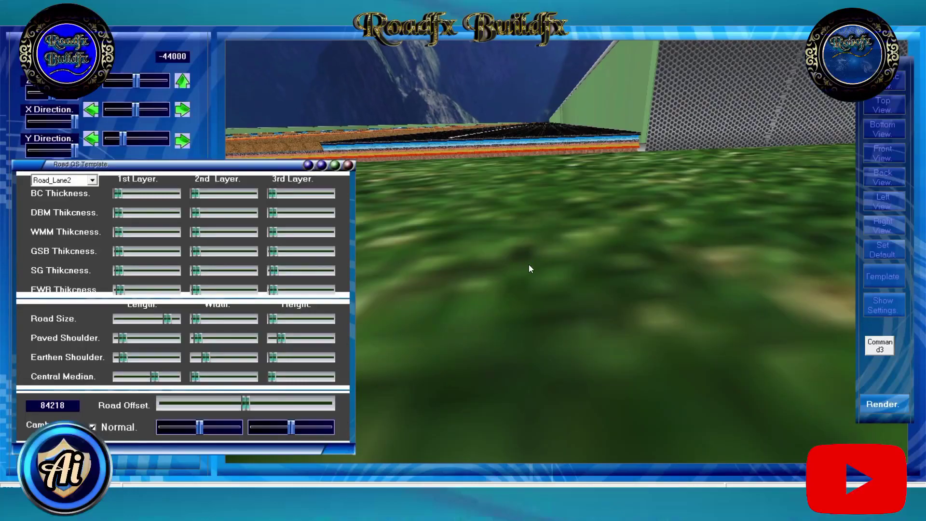
Thicken Road_Lane1's first BC, all three WMM and first GSB layers, and widen the road.
mouse_move(118, 195)
left_mouse_down()
mouse_move(155, 194)
mouse_move(144, 213)
mouse_move(221, 212)
left_mouse_up()
left_click_drag(118, 232, 307, 232)
left_click_drag(118, 251, 172, 252)
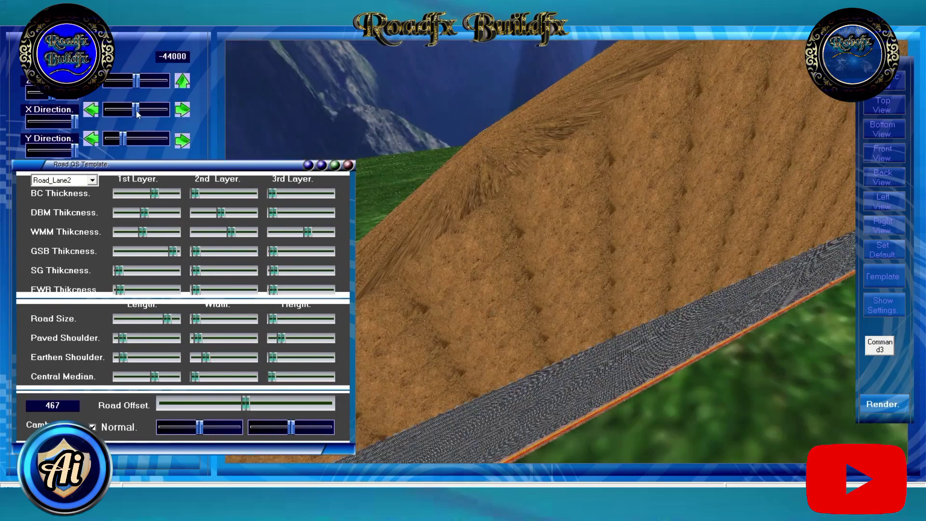
left_click_drag(136, 111, 135, 112)
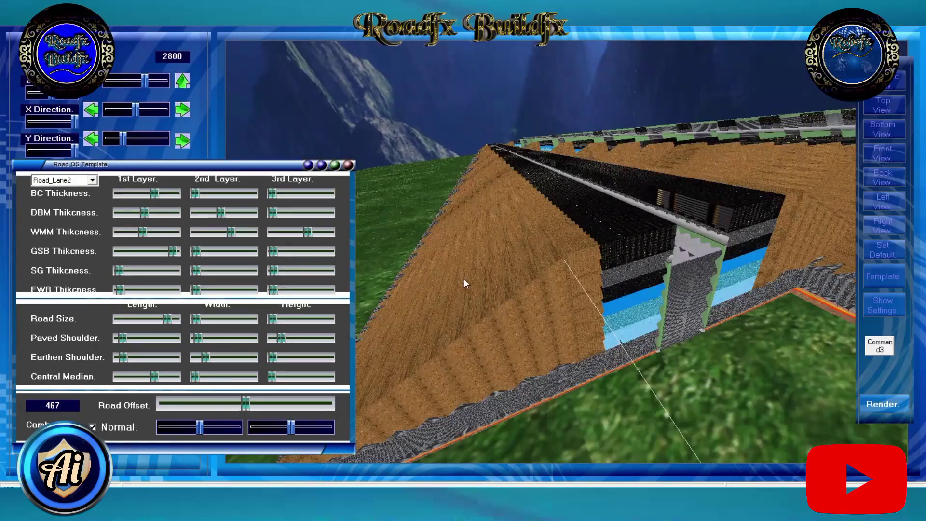
left_click(126, 139)
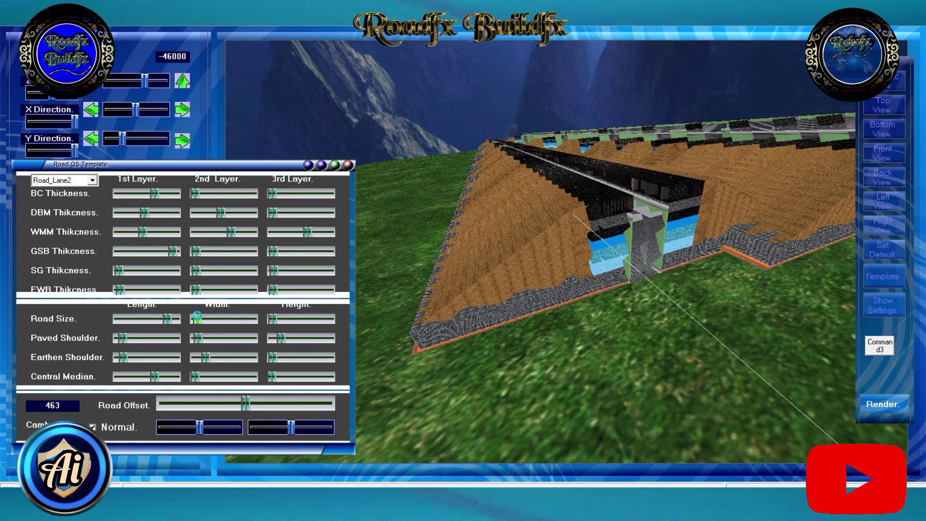
left_click_drag(198, 316, 200, 317)
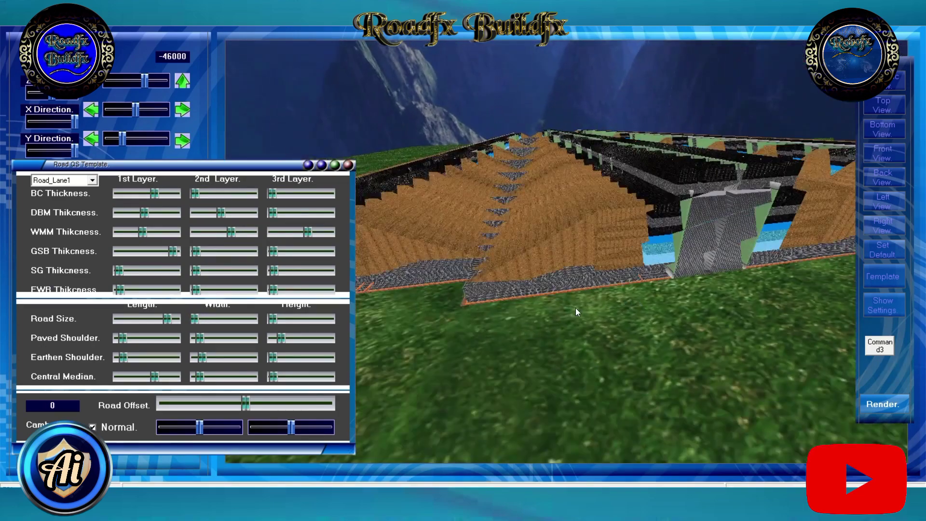
Increase the right-hand lane spacing and widen Road_Lane1's road and paved shoulder.
left_click(308, 165)
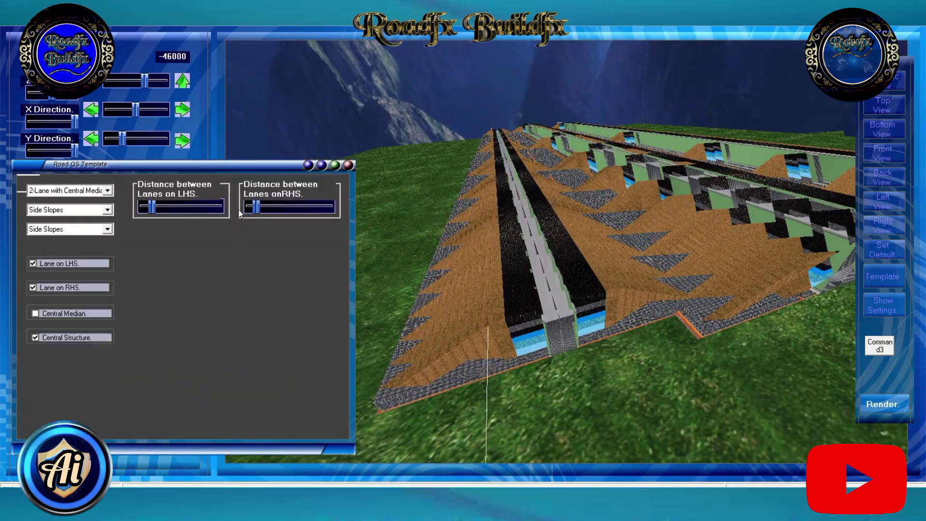
left_click_drag(255, 208, 284, 207)
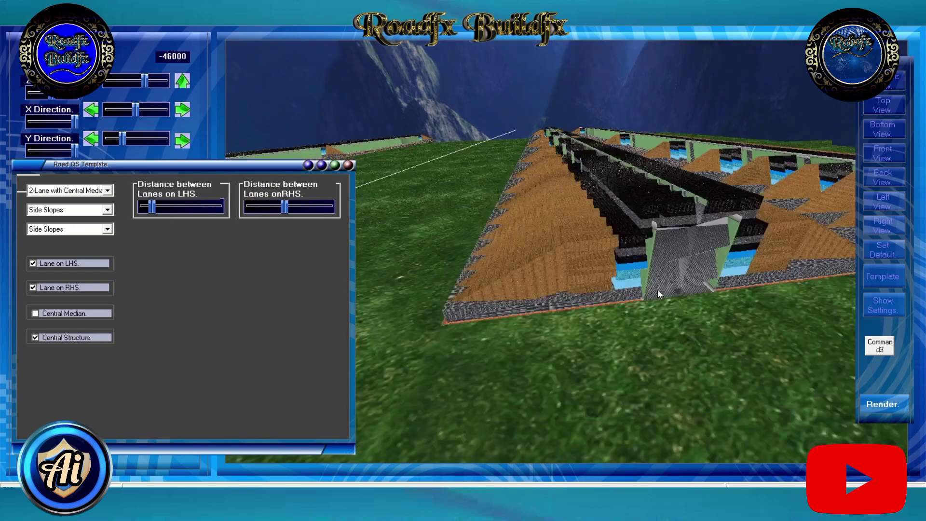
left_click(335, 165)
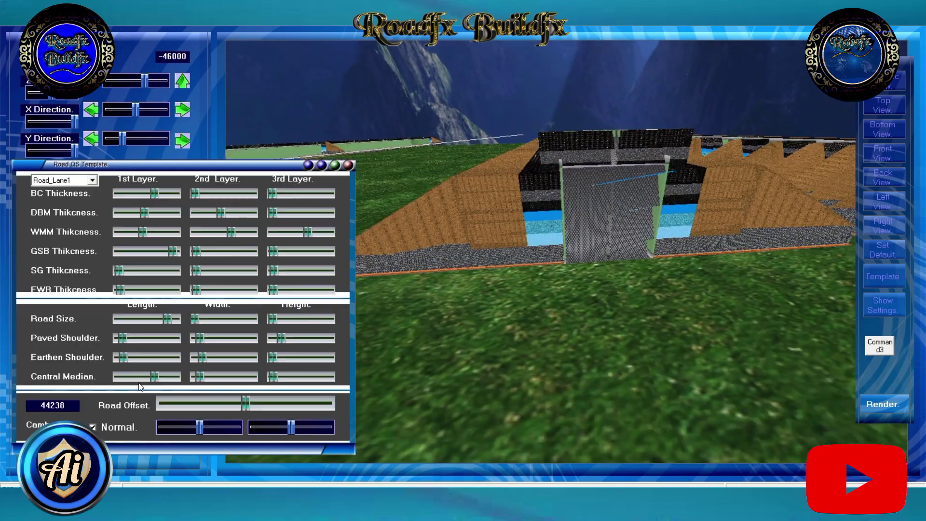
left_click_drag(196, 320, 220, 319)
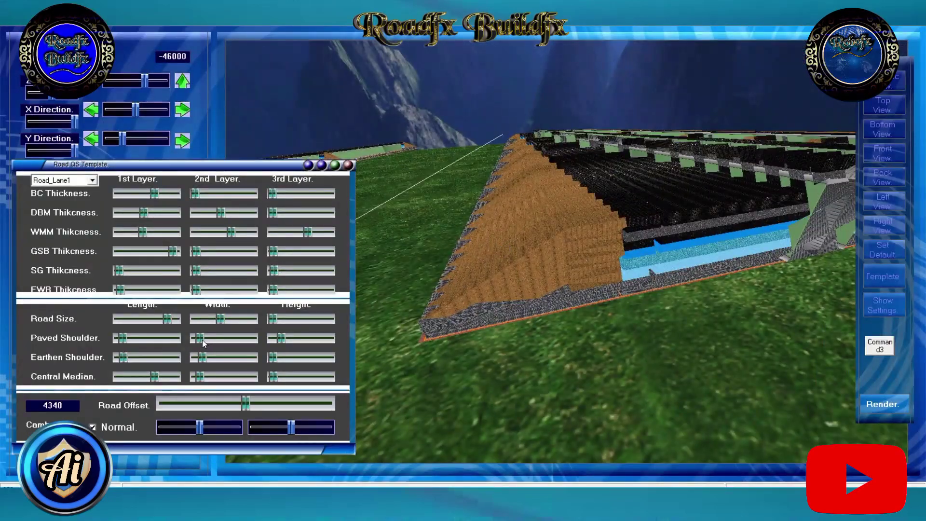
left_click_drag(200, 340, 206, 341)
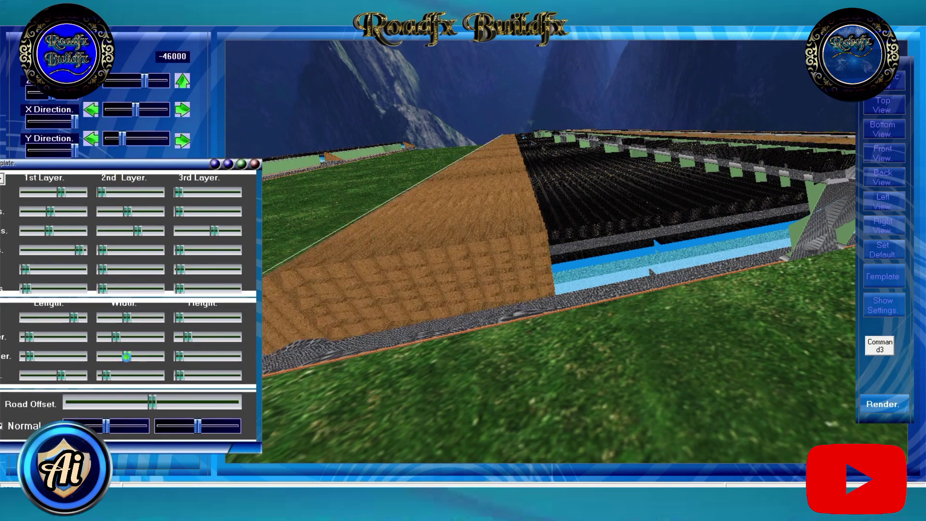
Thicken the second GSB layer, repositioning the settings panel around the view.
mouse_move(154, 166)
left_mouse_down()
mouse_move(176, 84)
mouse_move(201, 84)
left_mouse_up()
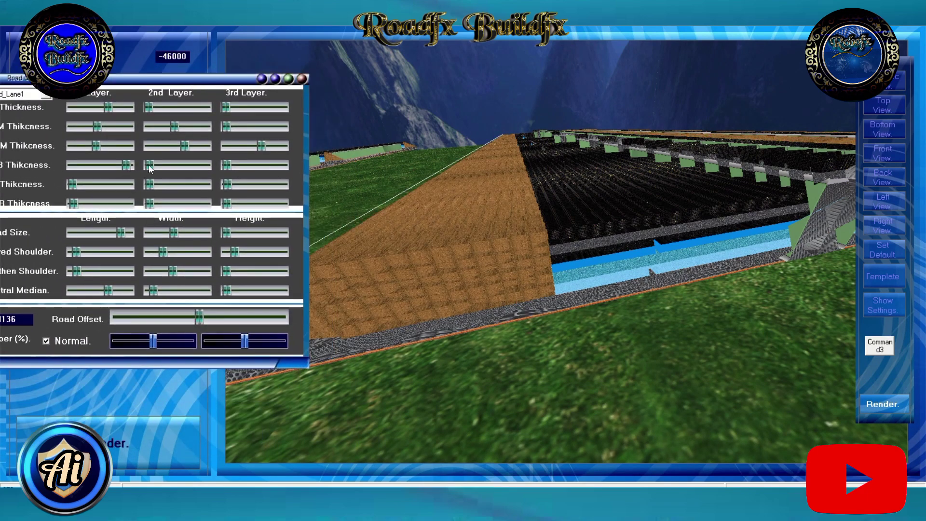
left_click_drag(149, 165, 206, 165)
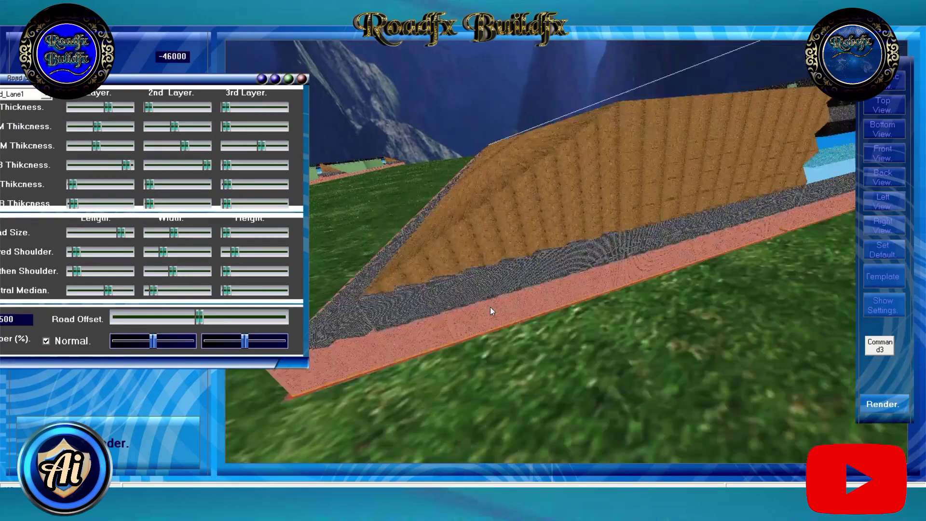
left_click_drag(167, 79, 163, 172)
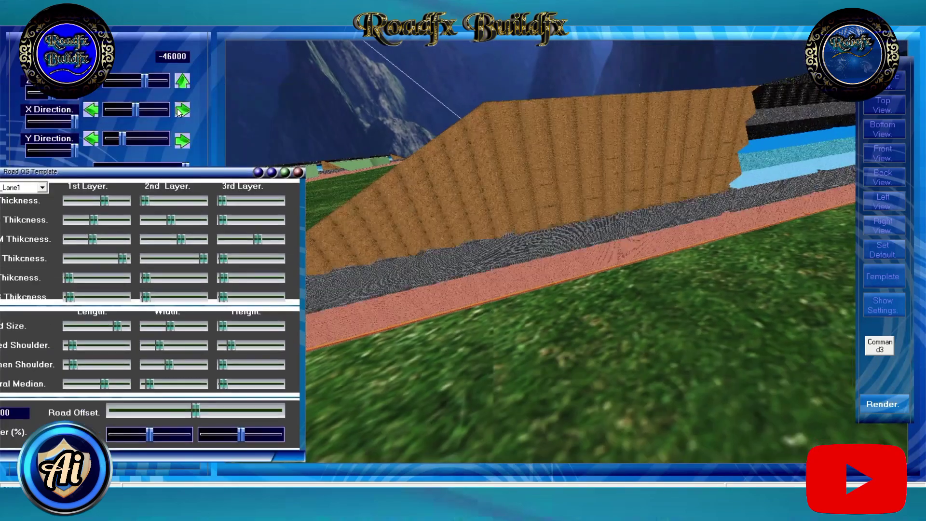
left_click_drag(123, 110, 137, 111)
left_click(180, 113)
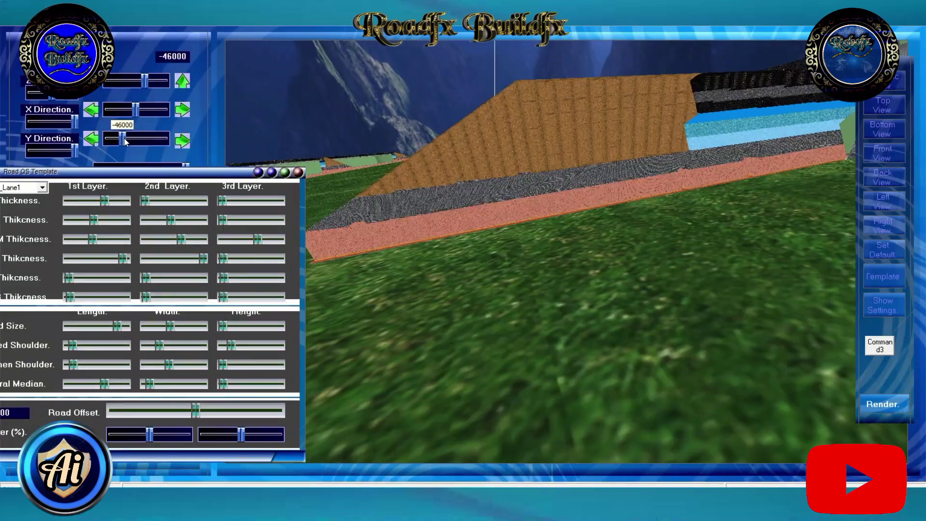
left_click_drag(144, 82, 146, 83)
left_click_drag(176, 173, 210, 117)
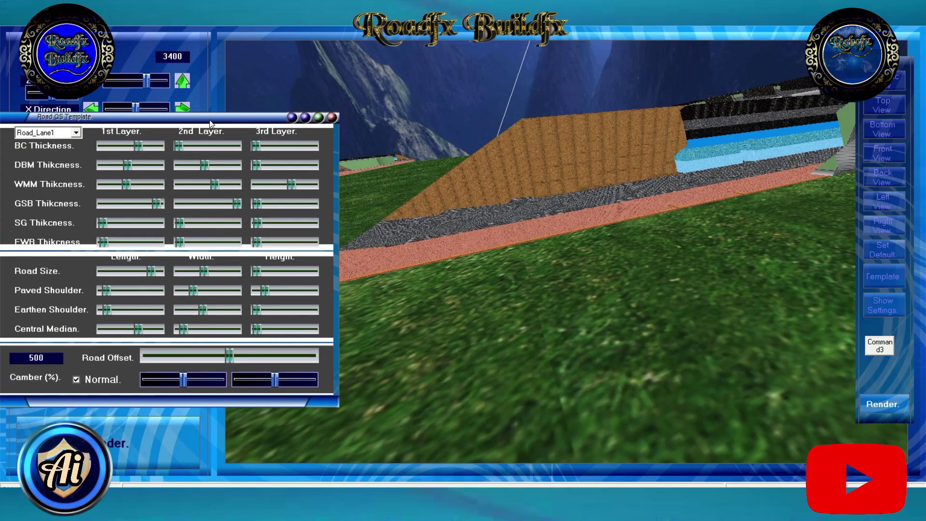
Max out the first SG and FWB layers, then raise and widen the central median.
left_click_drag(103, 223, 237, 223)
left_click_drag(106, 241, 160, 242)
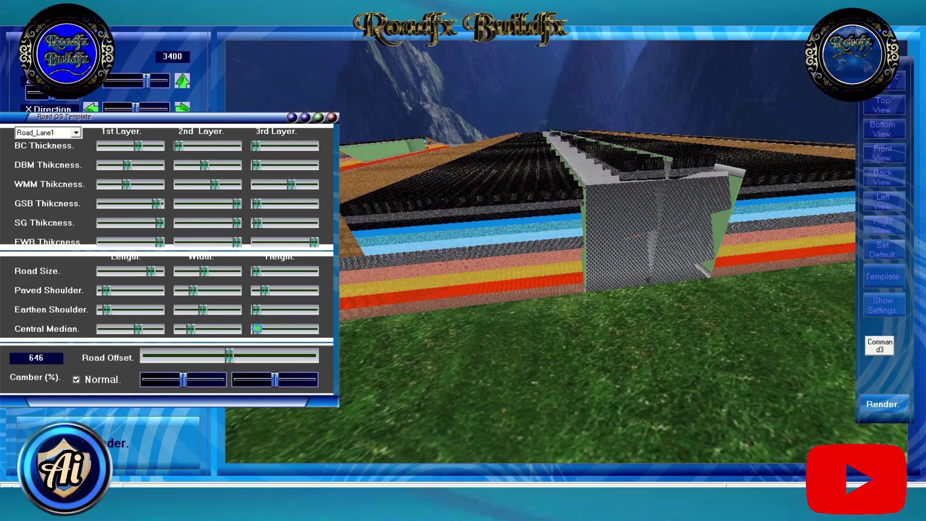
left_click_drag(258, 328, 262, 328)
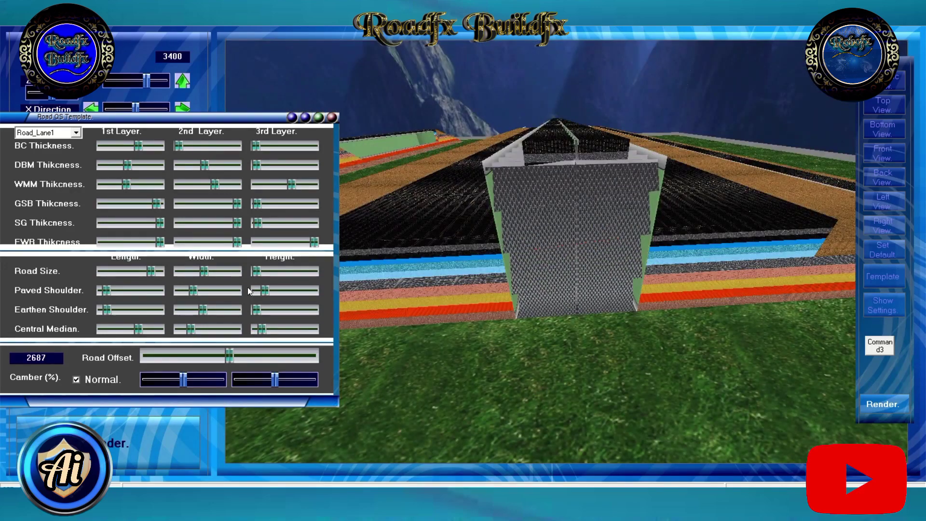
left_click_drag(193, 330, 194, 328)
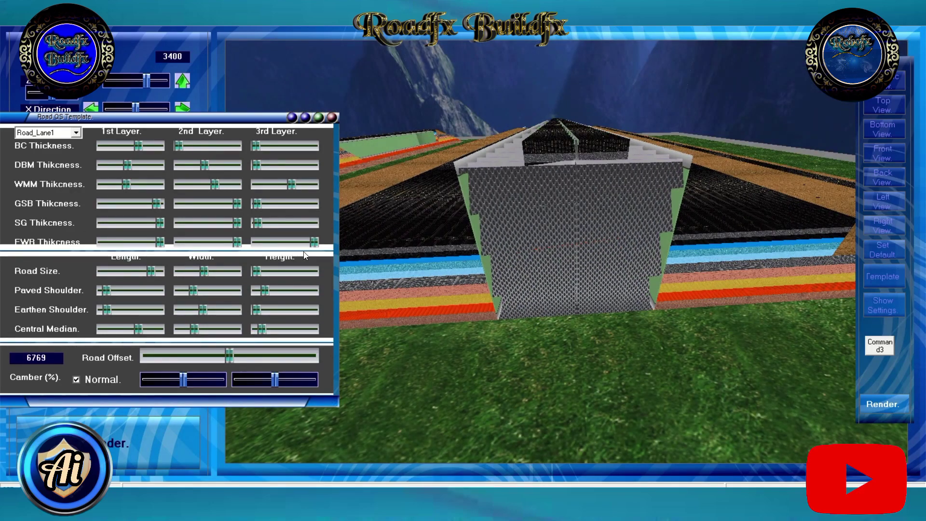
Retexture the median block, trying pink brick and ending with brown.
left_click_drag(518, 276, 527, 279)
left_click_drag(138, 330, 140, 331)
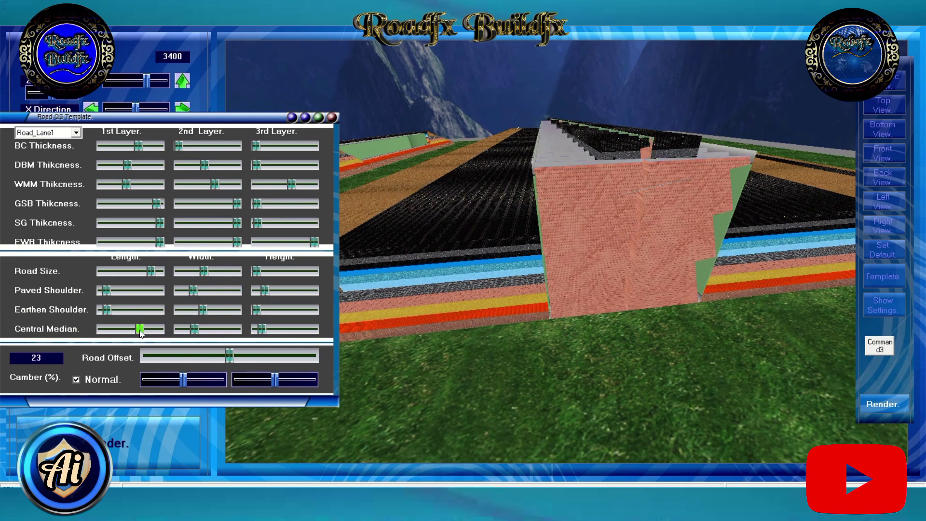
mouse_move(545, 307)
left_mouse_down()
mouse_move(555, 299)
mouse_move(520, 312)
left_mouse_up()
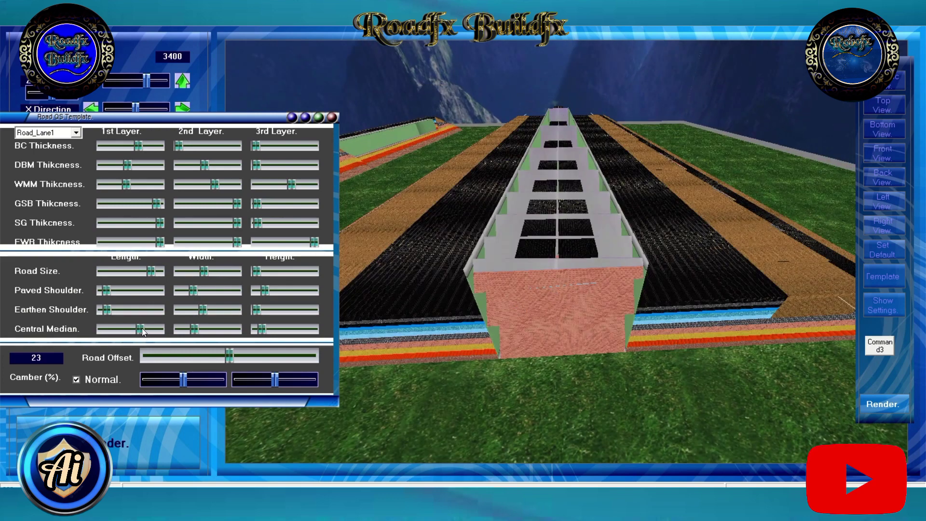
mouse_move(141, 329)
left_mouse_down()
mouse_move(106, 328)
mouse_move(122, 328)
left_mouse_up()
left_click_drag(528, 299, 524, 302)
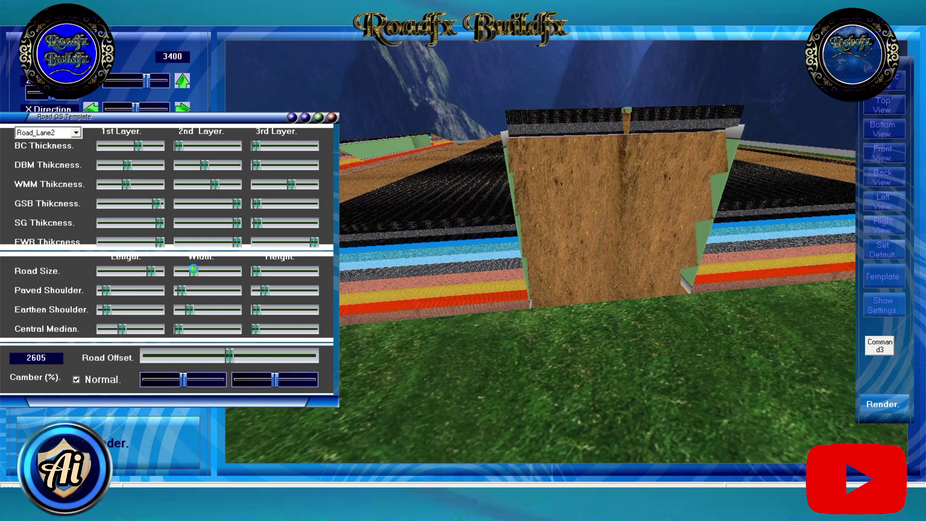
Toggle the central structure, left-hand lane and central median, leaving the median removed.
left_click(292, 117)
left_click(53, 291)
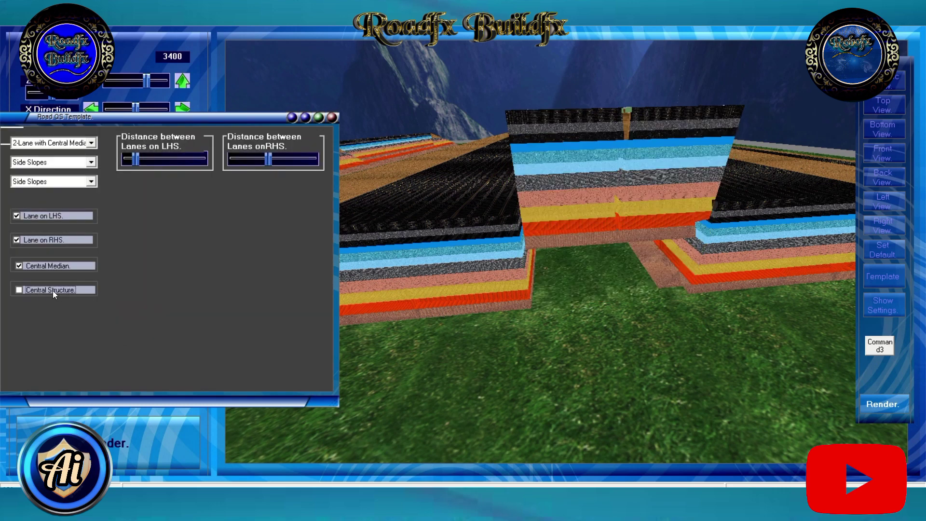
left_click(37, 239)
left_click(38, 239)
left_click(39, 215)
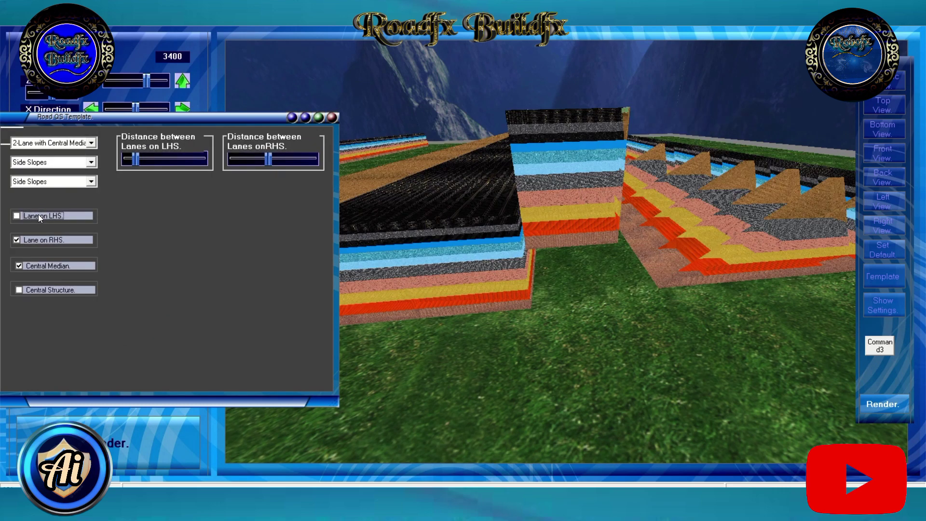
left_click(40, 289)
left_click(39, 264)
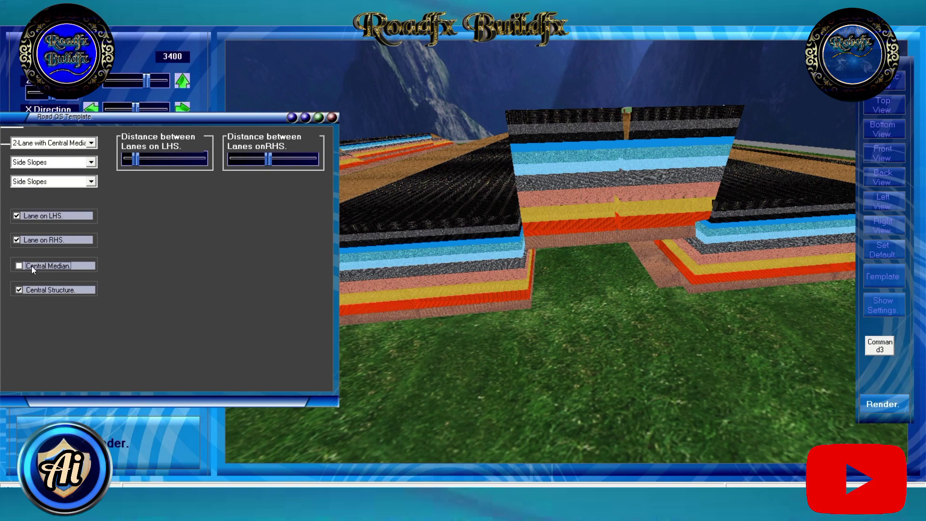
left_click(38, 265)
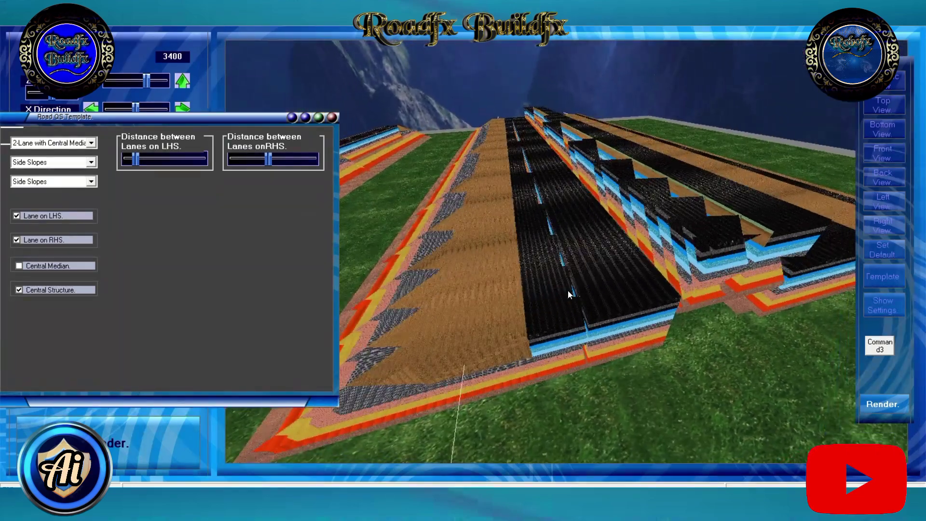
Increase lane spacing on both the left- and right-hand carriageways.
left_click_drag(141, 160, 167, 159)
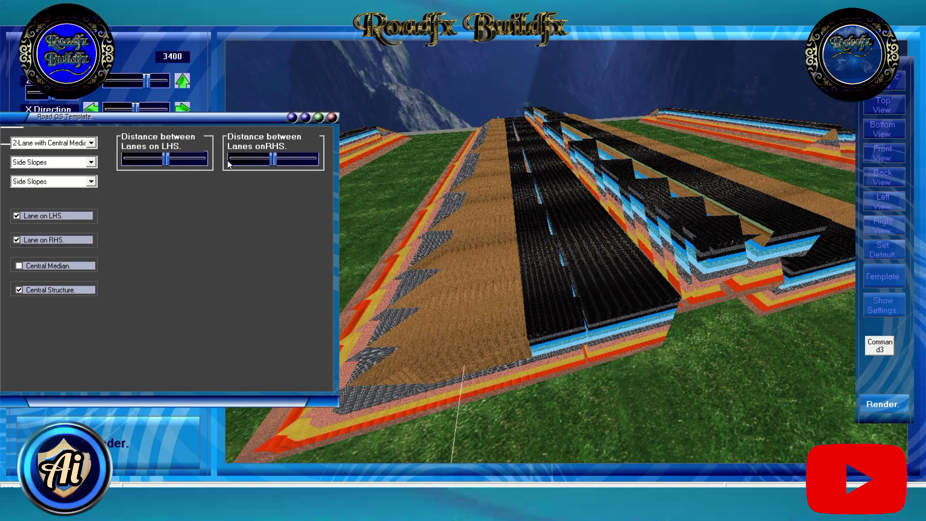
left_click_drag(264, 160, 272, 160)
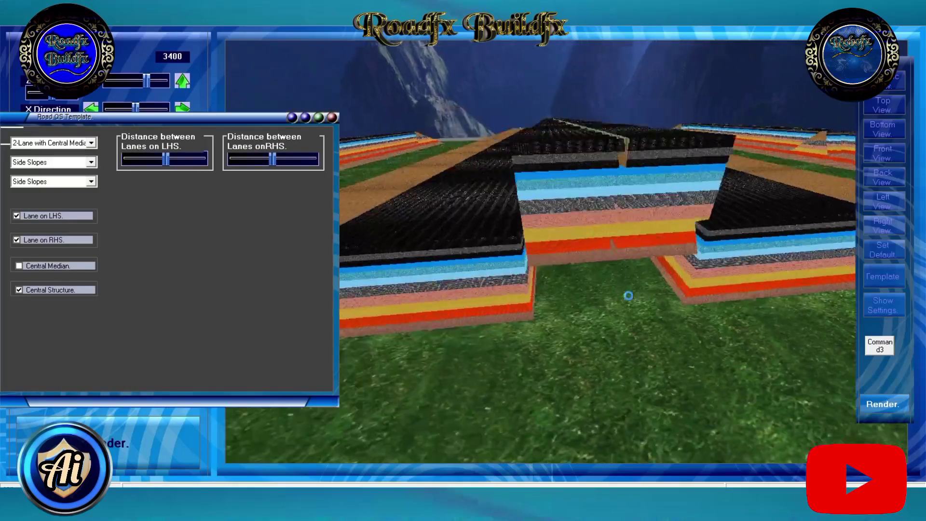
left_click(318, 118)
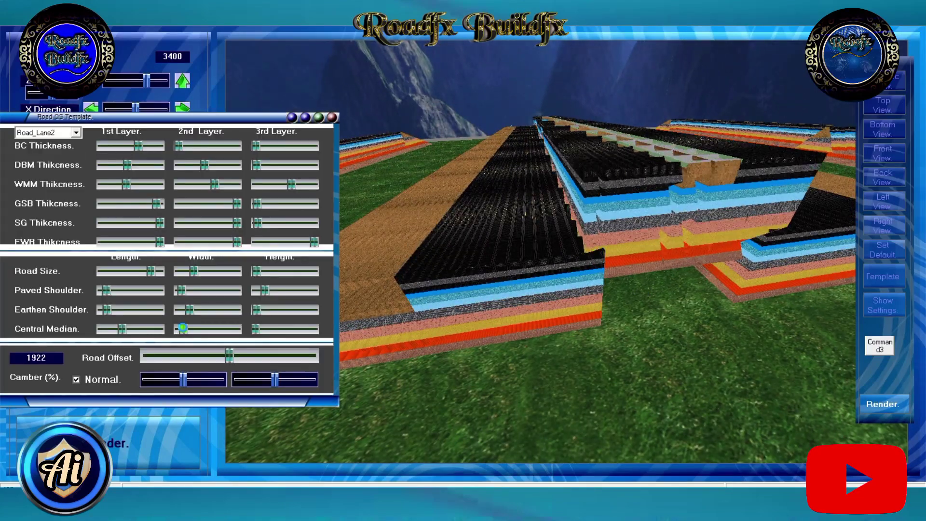
left_click(292, 119)
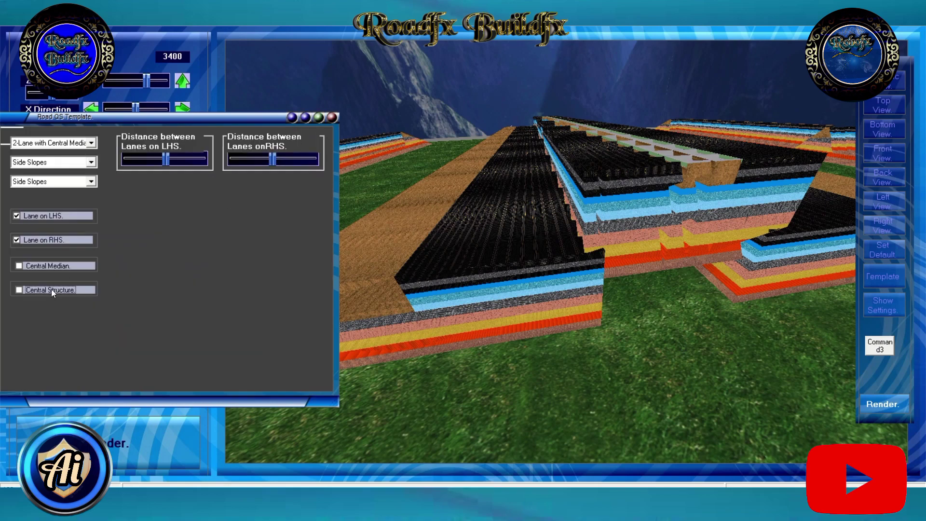
Switch the left- and right-hand lanes off and back on, then restore the central median.
left_click(45, 239)
left_click(49, 215)
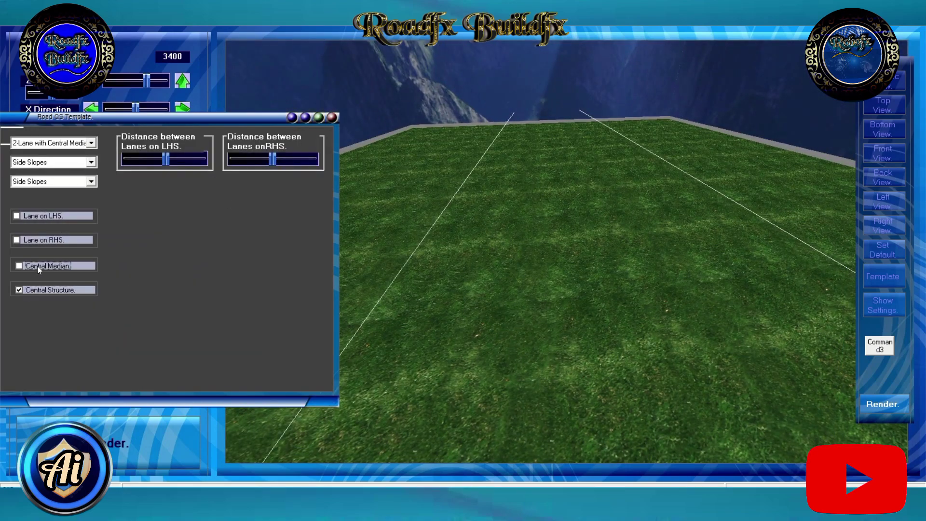
left_click(43, 240)
left_click(56, 216)
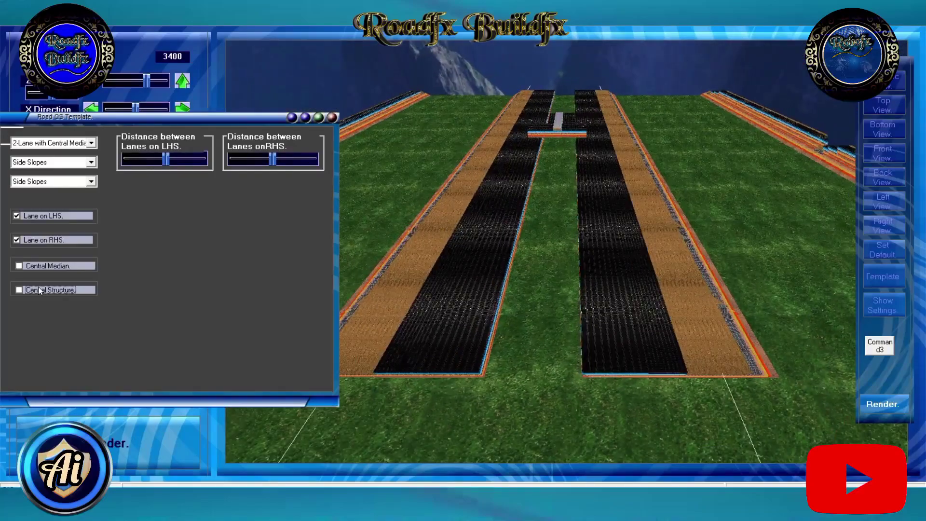
left_click(33, 268)
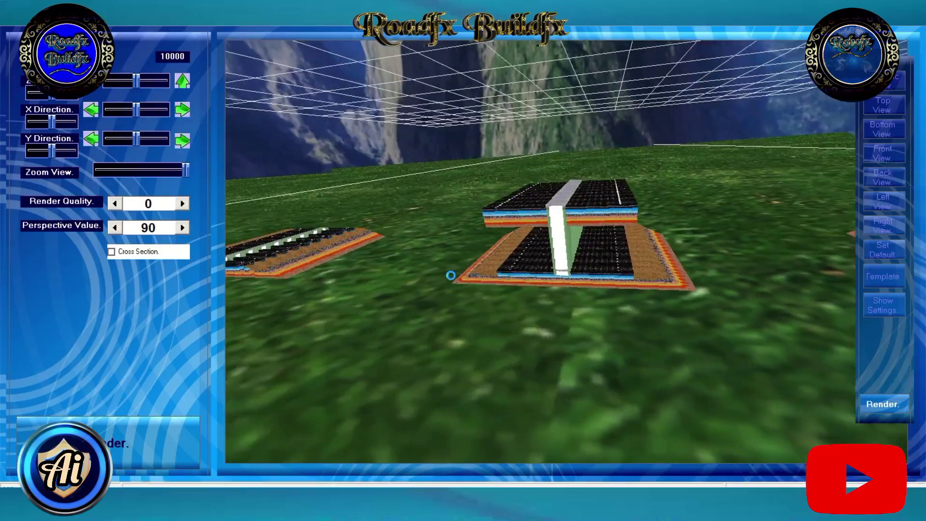
Lower the ground grid level slightly, then show Road_Lane1's layer and size settings.
left_click(136, 110)
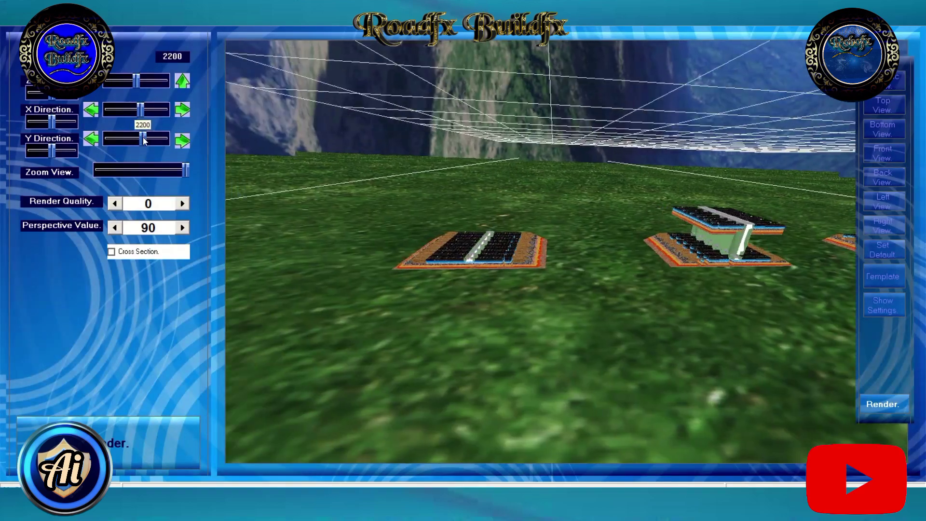
left_click_drag(137, 140, 134, 140)
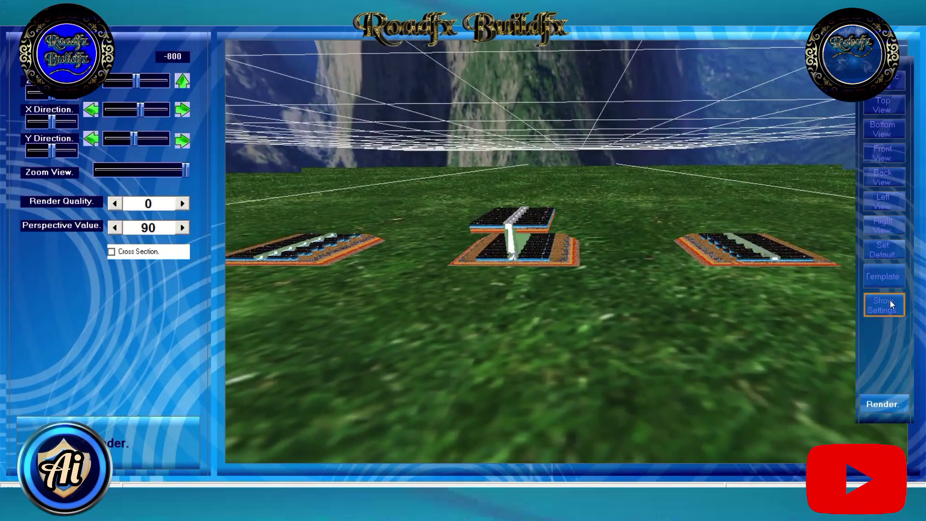
left_click(891, 304)
left_click(304, 186)
left_click(314, 187)
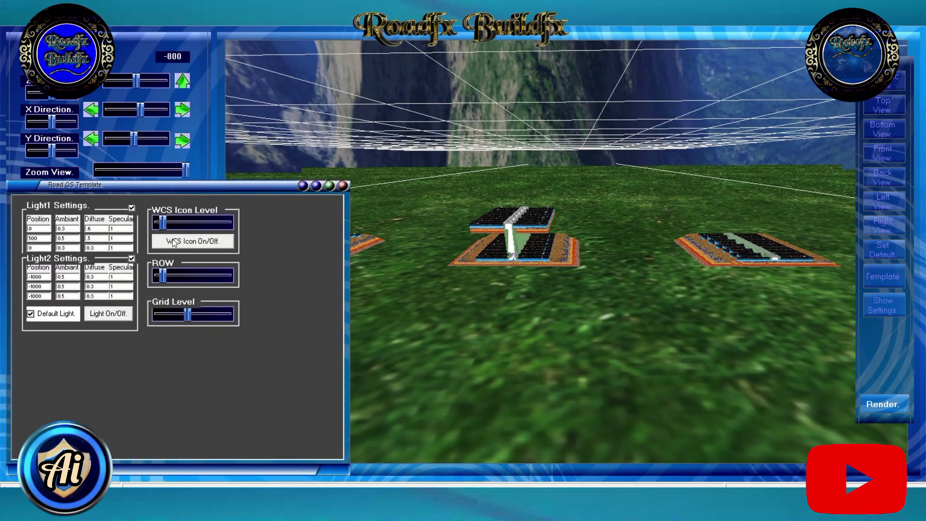
left_click_drag(190, 313, 194, 314)
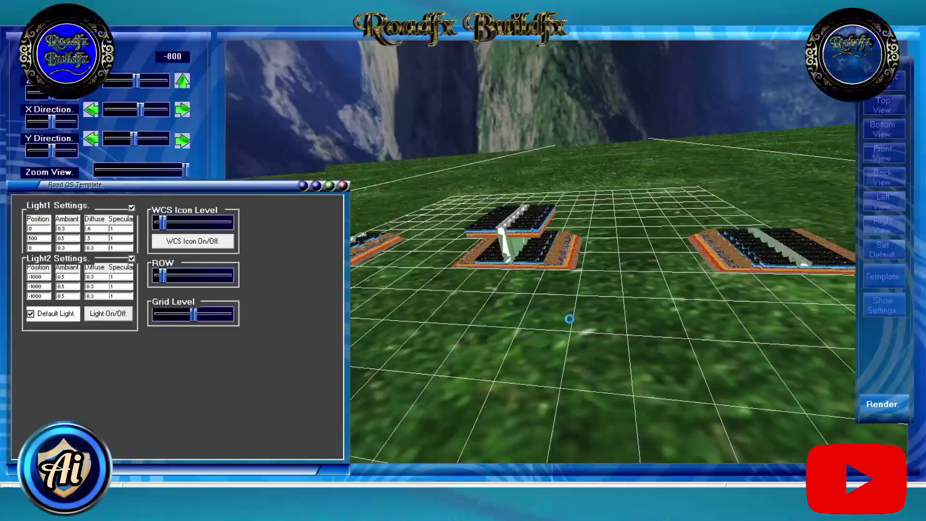
left_click_drag(570, 317, 571, 323)
left_click(328, 186)
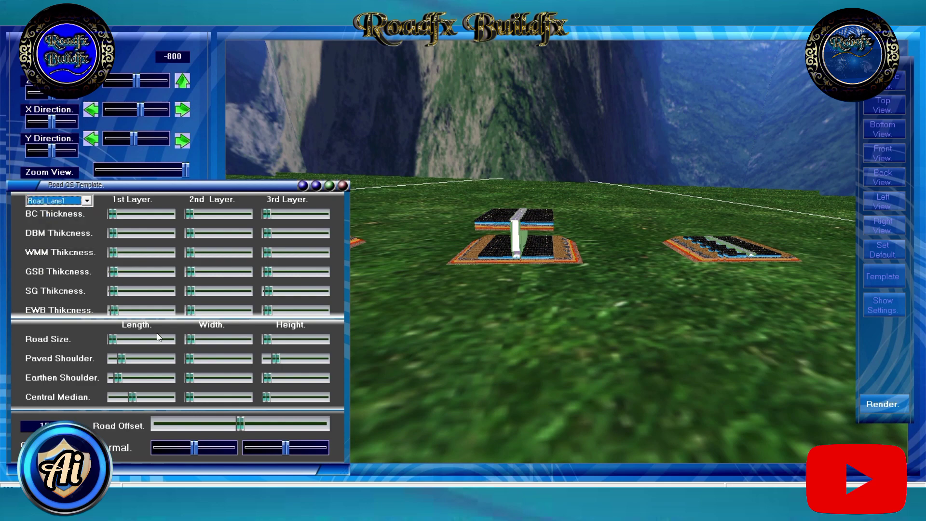
Lengthen the road and make the central median wider and much taller.
left_click_drag(112, 339, 118, 340)
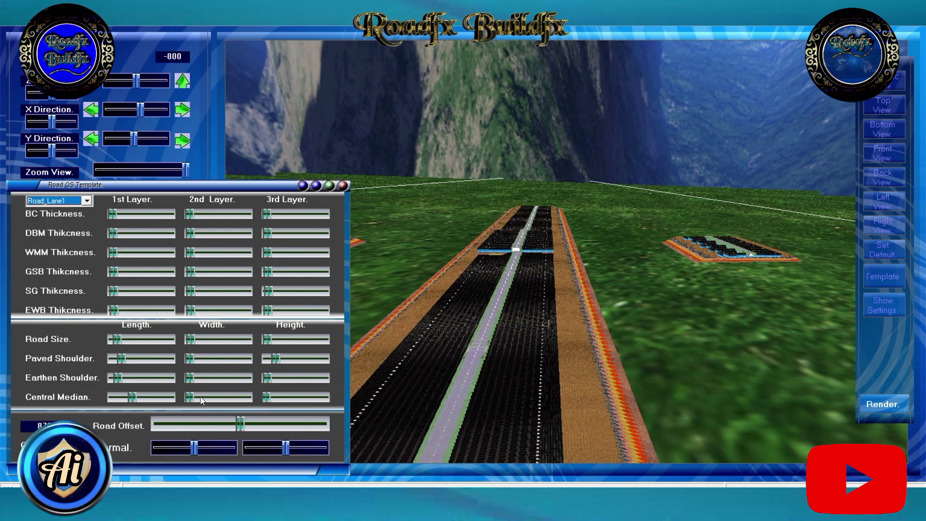
left_click_drag(189, 395, 192, 396)
left_click_drag(265, 398, 268, 396)
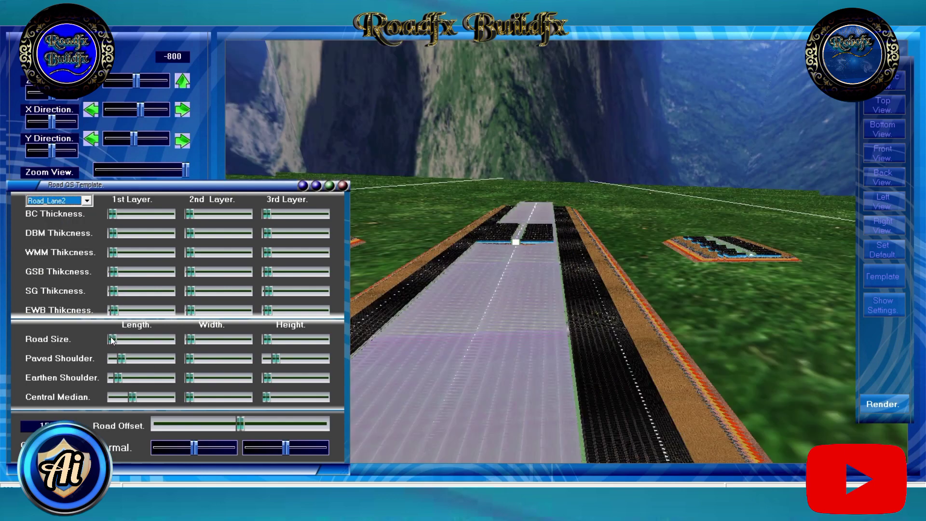
left_click_drag(113, 338, 114, 339)
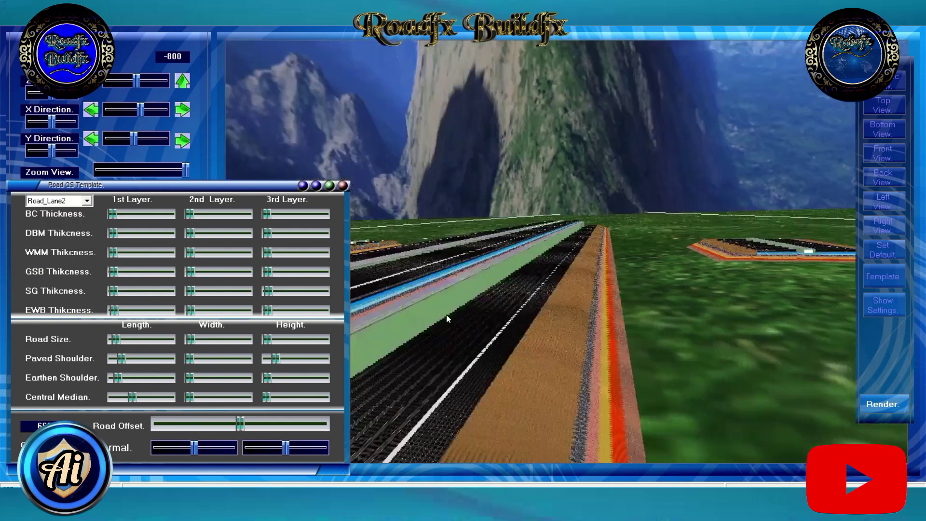
left_click_drag(266, 396, 268, 396)
Fine-tune the central median width and length and extend the road over the median block.
left_click(315, 186)
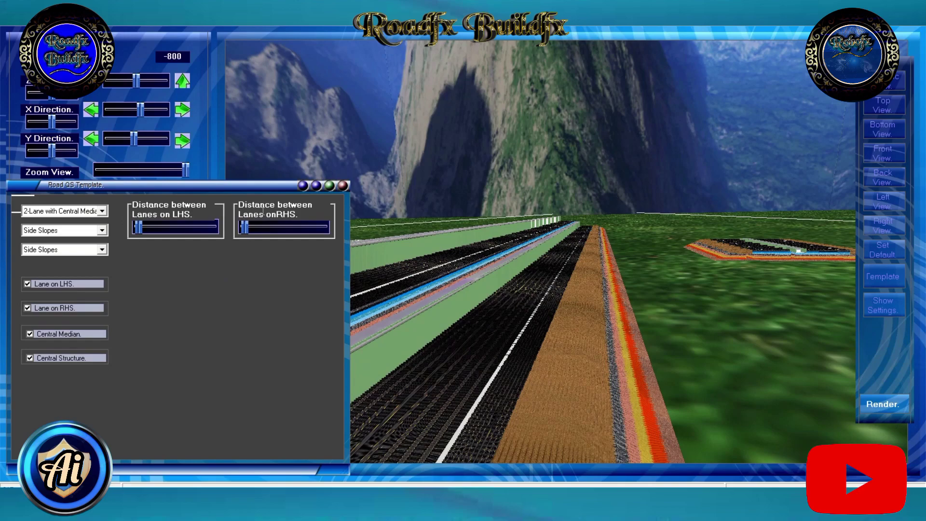
left_click(318, 186)
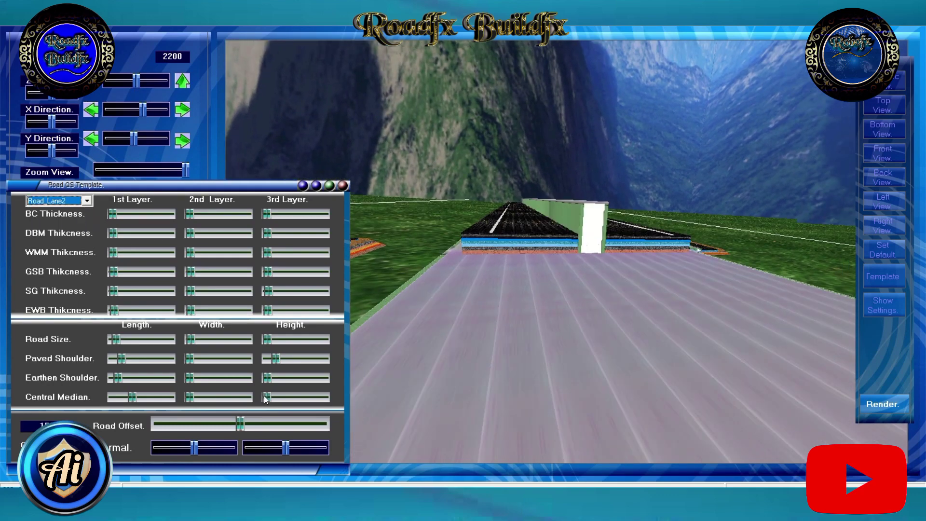
left_click(190, 395)
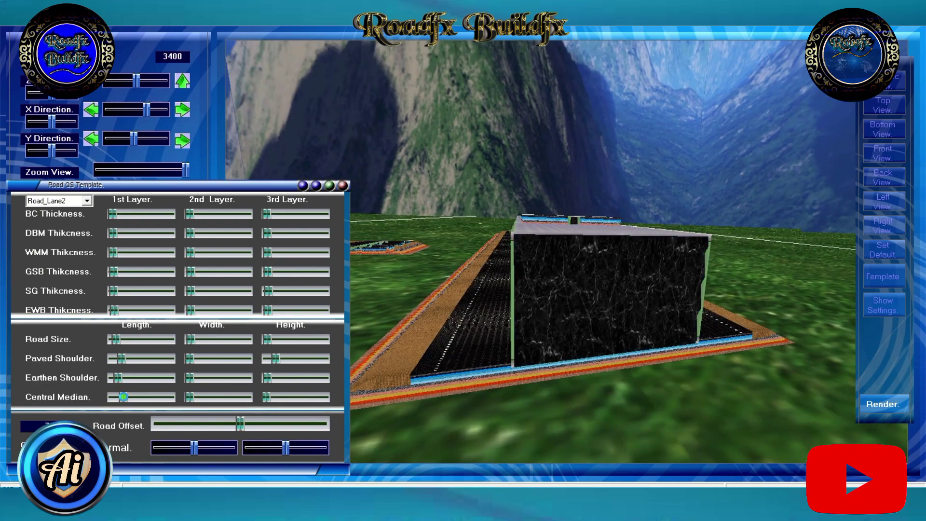
mouse_move(133, 396)
left_mouse_down()
mouse_move(118, 397)
mouse_move(133, 401)
left_mouse_up()
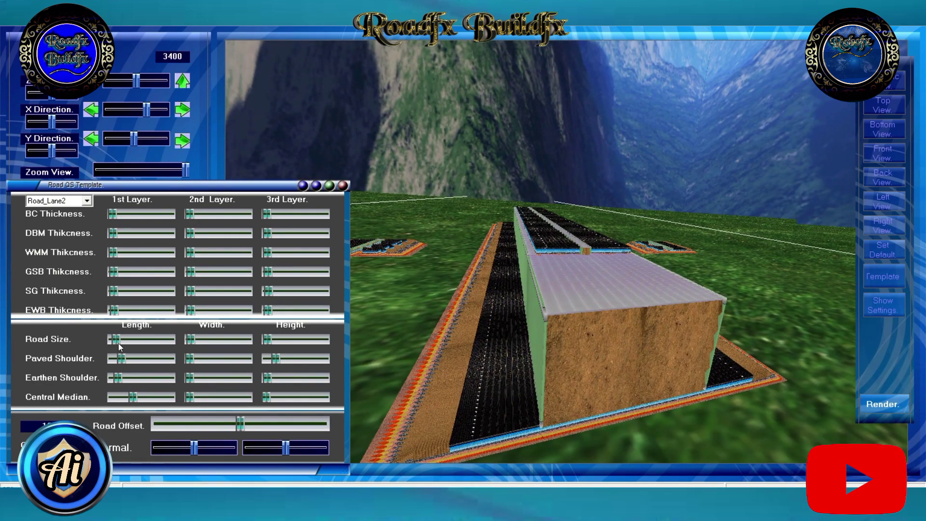
left_click(117, 341)
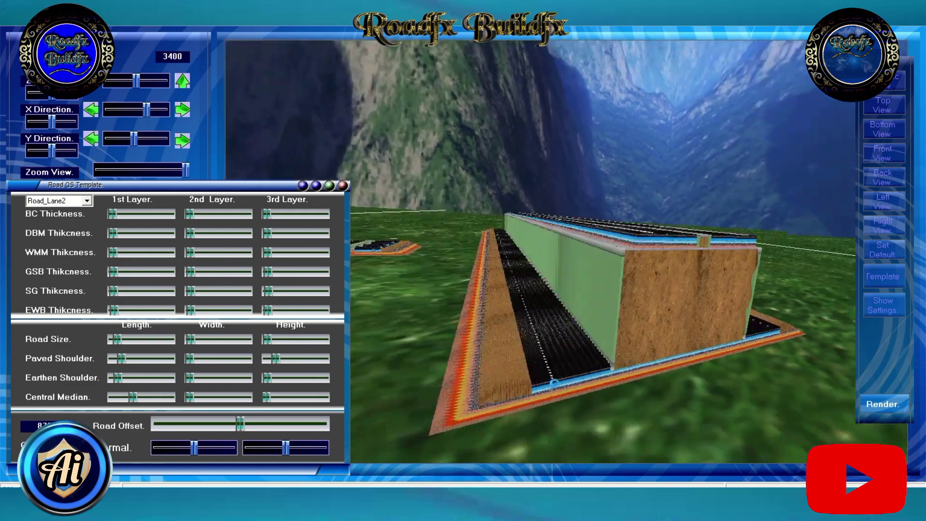
left_click(303, 188)
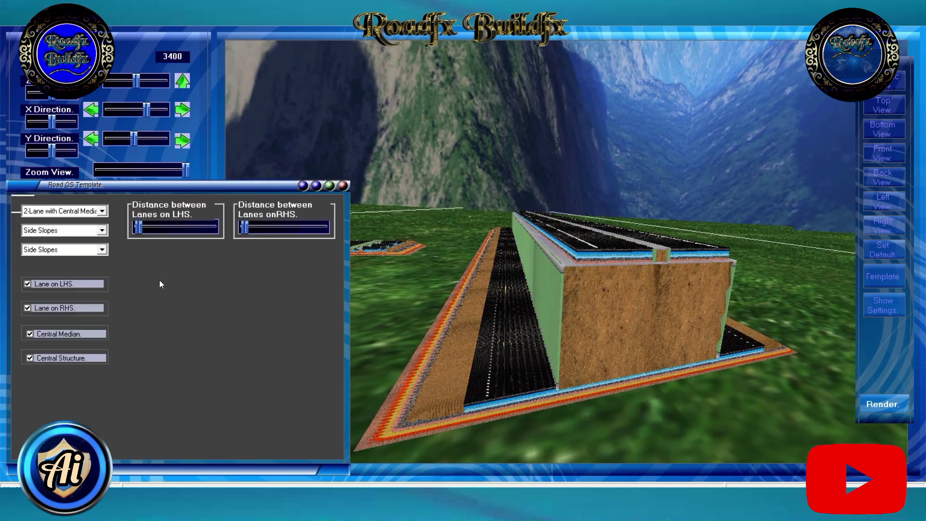
Swap Central Median off and Central Structure on, keeping Lane on LHS and RHS checked.
left_click(40, 336)
left_click(47, 359)
left_click(29, 334)
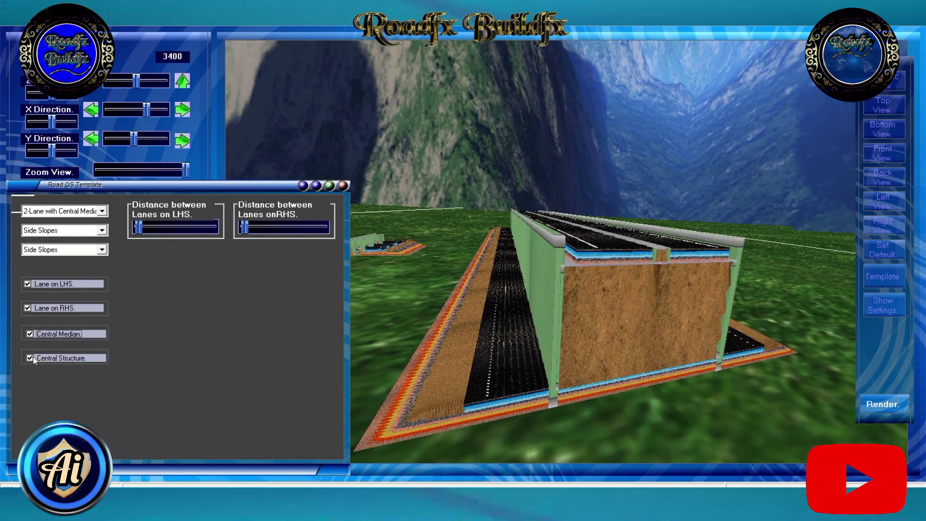
left_click_drag(586, 344, 533, 284)
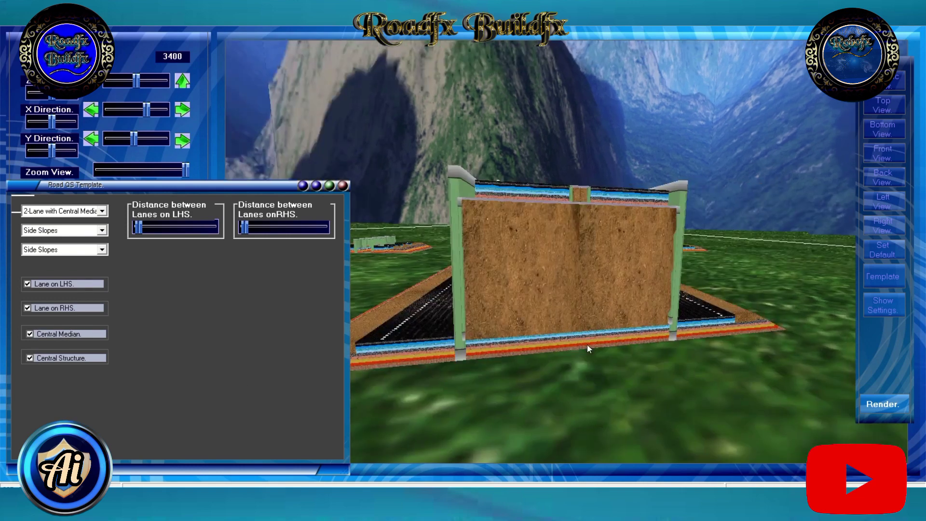
left_click(34, 334)
left_click(30, 358)
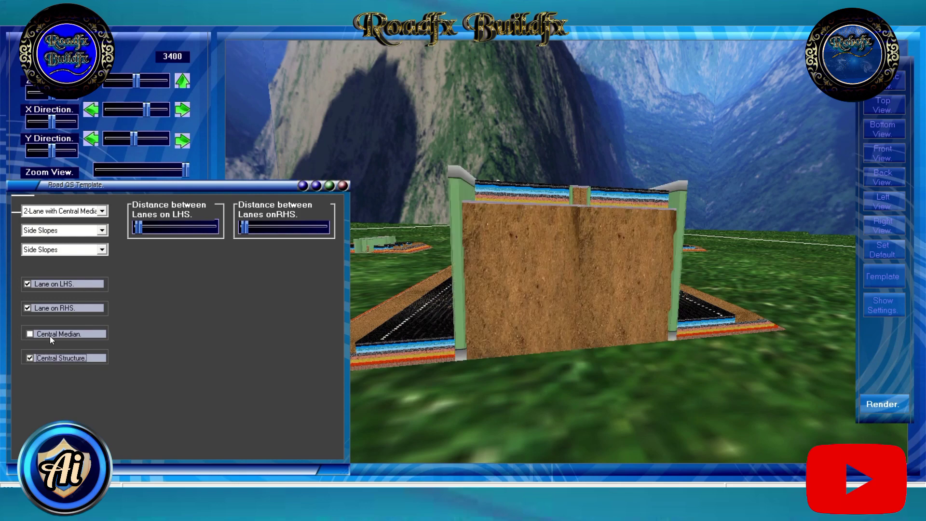
left_click(32, 334)
left_click(51, 285)
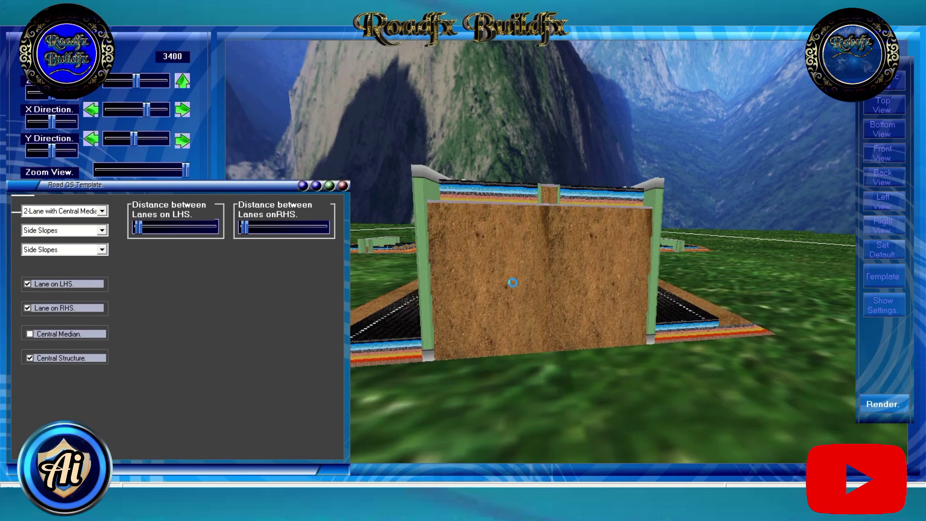
left_click_drag(507, 268, 517, 282)
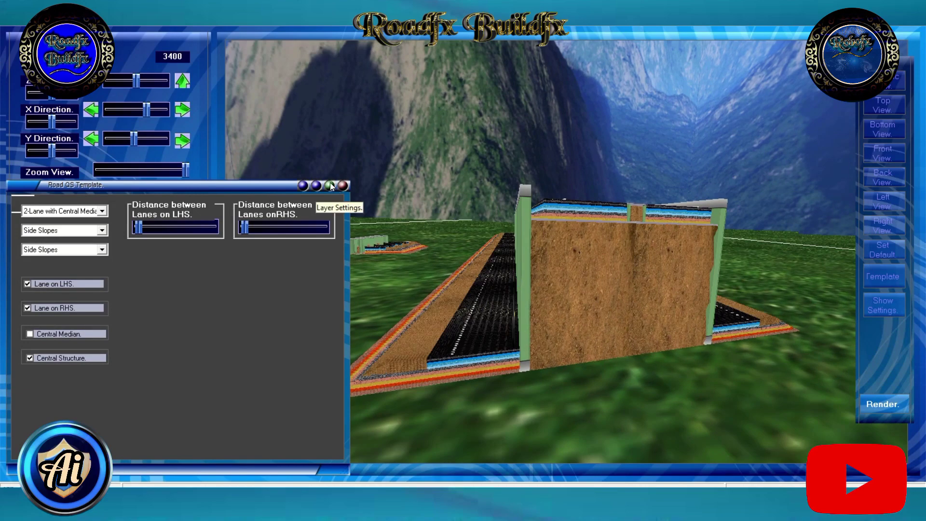
Increase the BC, DBM and WMM layer thicknesses in Layer Settings.
left_click(331, 186)
mouse_move(114, 214)
left_mouse_down()
mouse_move(126, 217)
mouse_move(126, 233)
left_mouse_up()
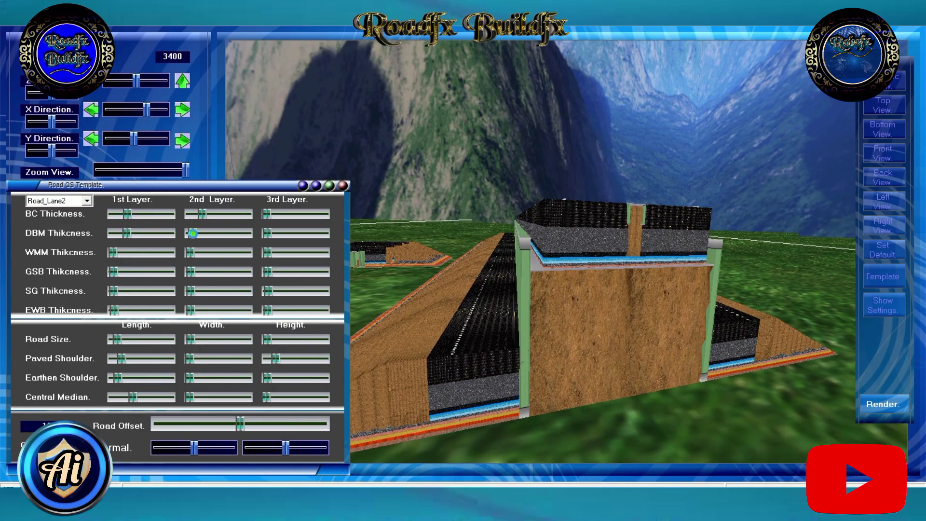
left_click_drag(189, 233, 208, 233)
left_click_drag(112, 253, 204, 252)
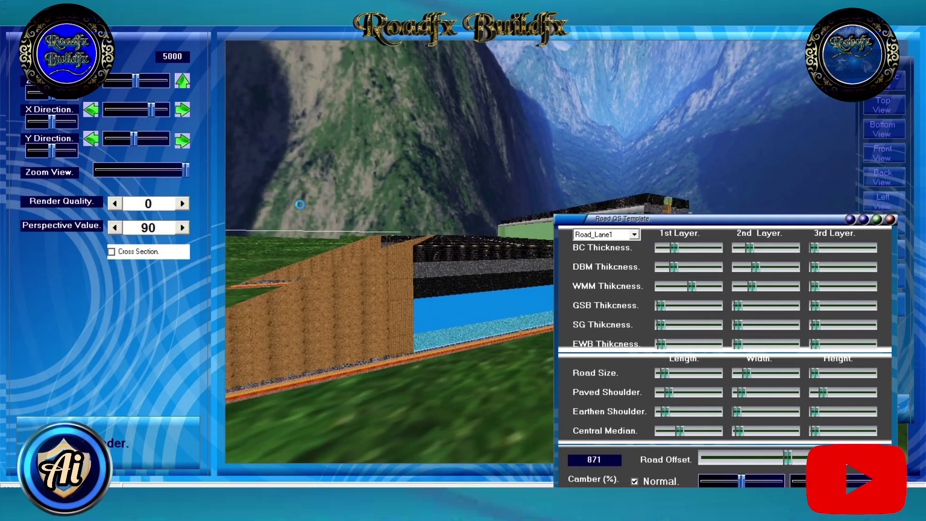
Thicken the GSB and SG subgrade layers under the road.
left_click(93, 140)
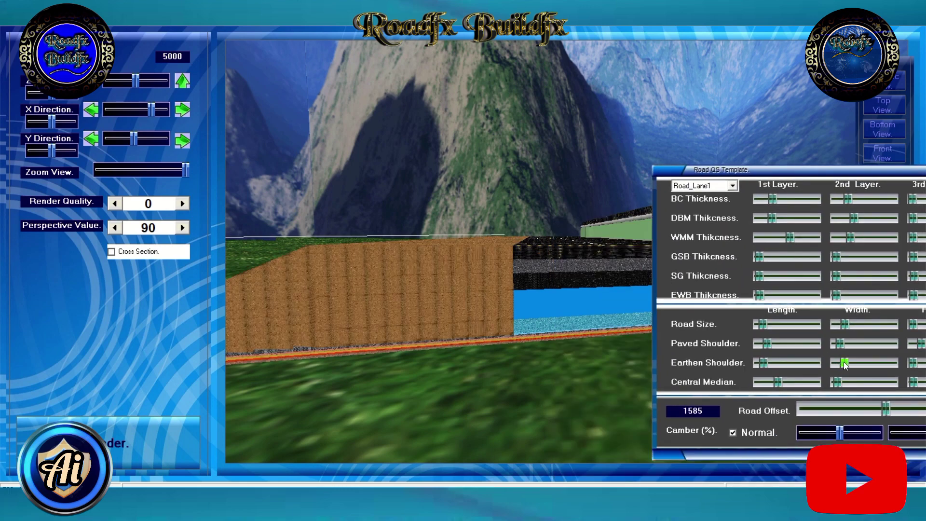
left_click_drag(585, 276, 565, 281)
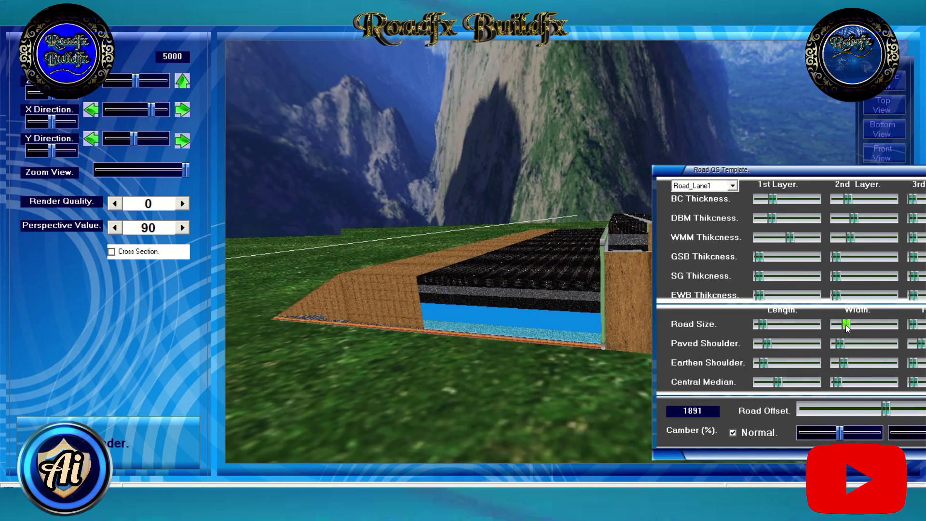
left_click_drag(760, 257, 875, 256)
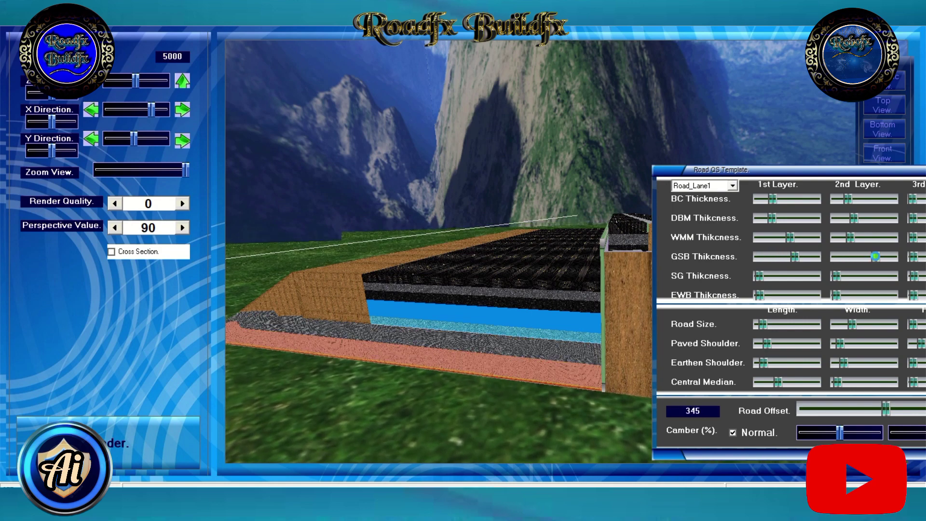
left_click_drag(759, 276, 889, 276)
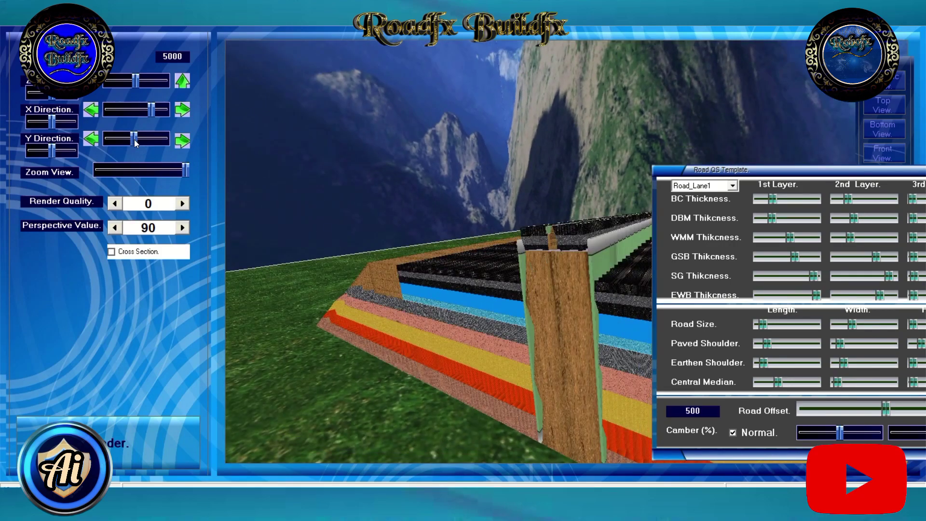
Raise the central median wall's height with the Central Median Height slider.
left_click_drag(134, 139, 131, 139)
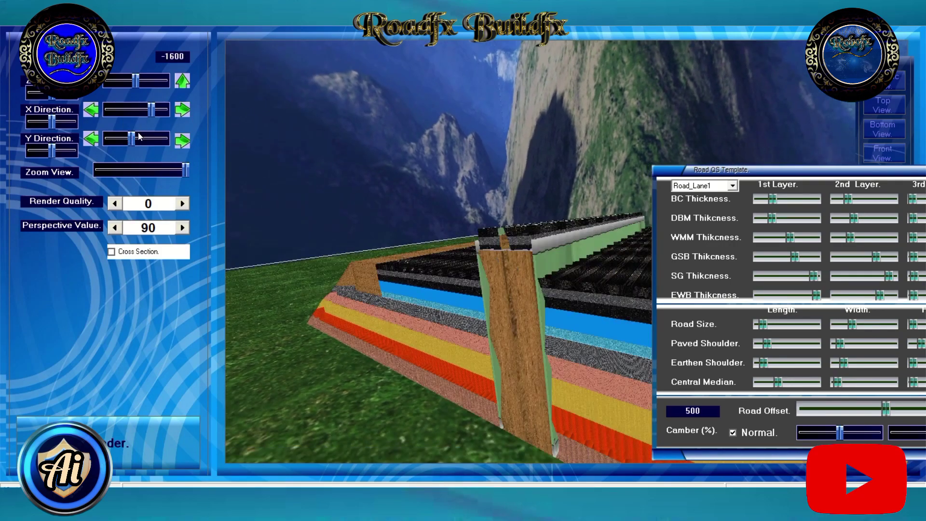
left_click_drag(136, 81, 131, 81)
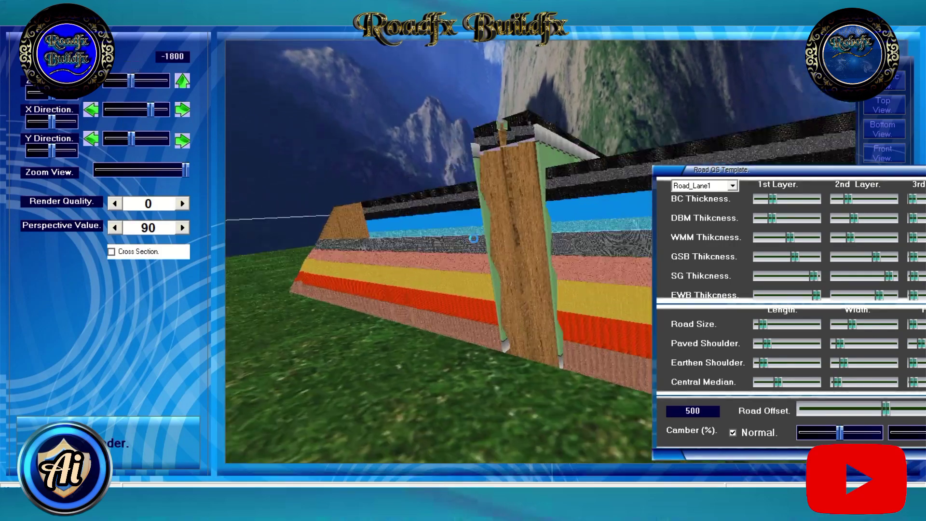
left_click_drag(840, 171, 780, 138)
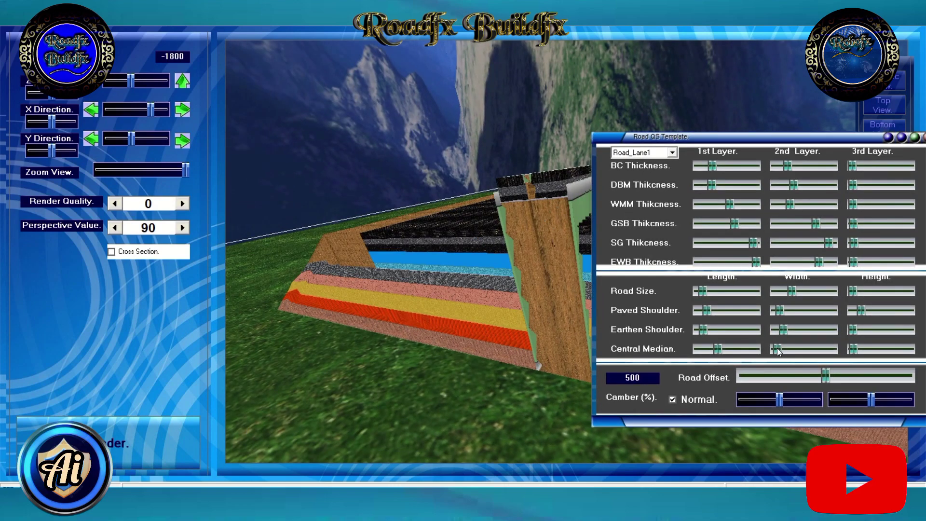
left_click_drag(854, 349, 856, 347)
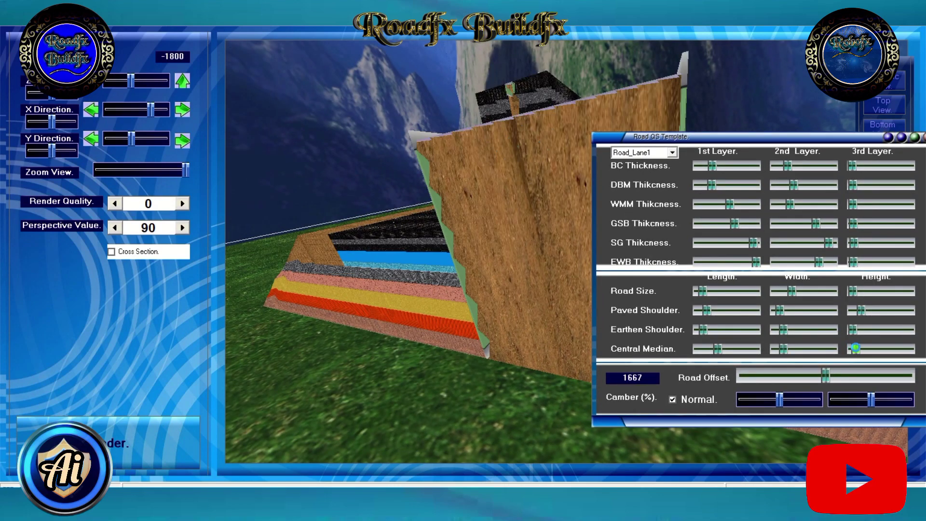
left_click(889, 138)
left_click(639, 286)
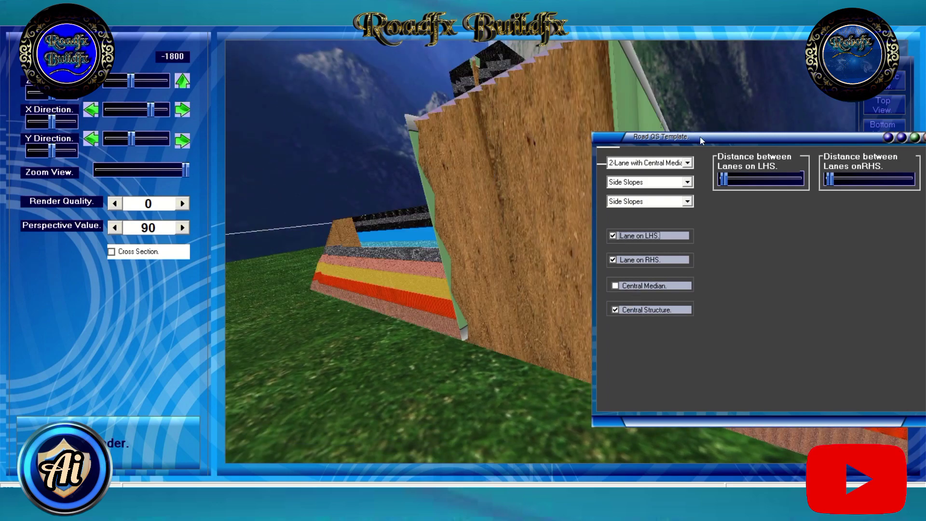
Close the road template and pull back to a distant head-on view of the divided road.
left_click_drag(654, 241, 248, 255)
left_click(522, 153)
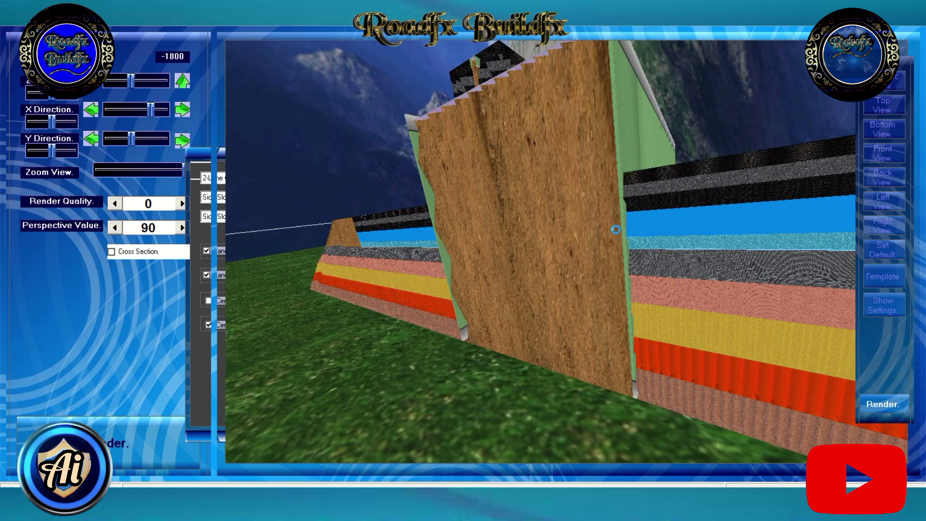
mouse_move(633, 248)
left_mouse_down()
mouse_move(614, 260)
mouse_move(558, 223)
mouse_move(612, 230)
left_mouse_up()
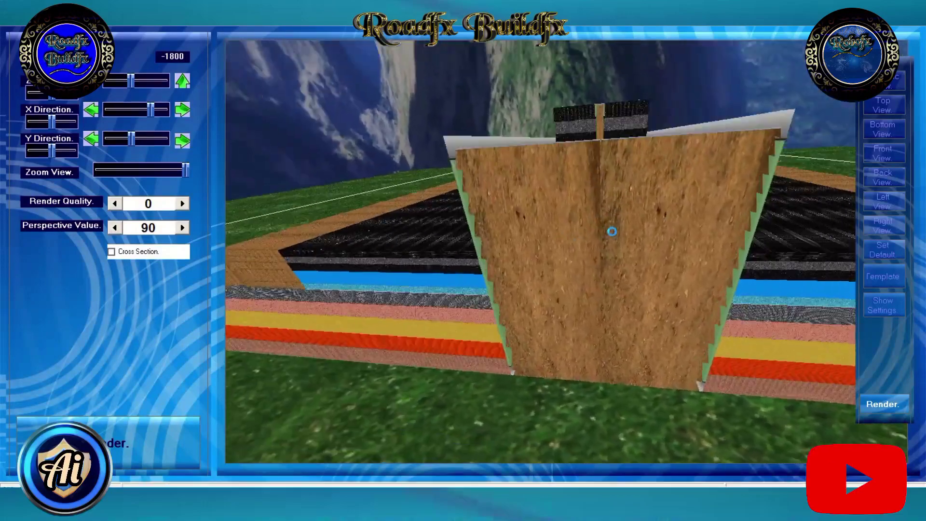
left_click_drag(151, 110, 166, 110)
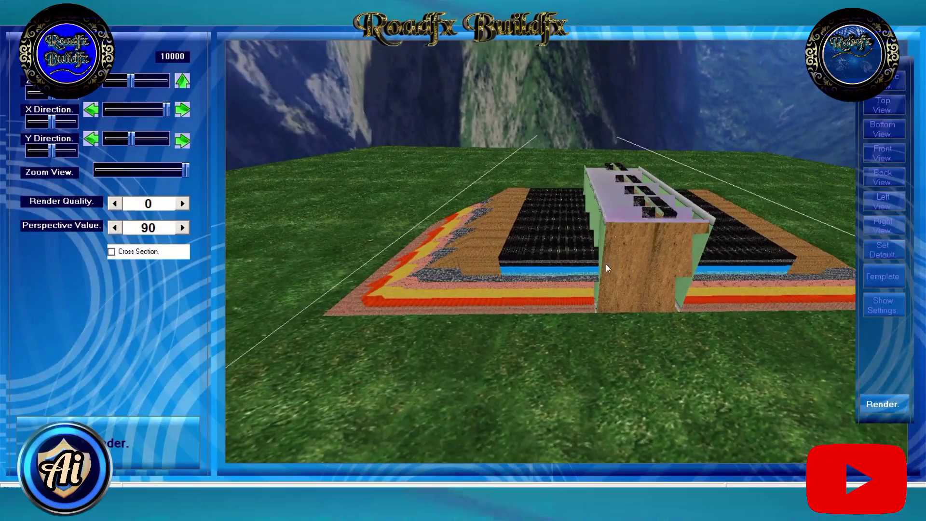
left_click_drag(131, 139, 116, 139)
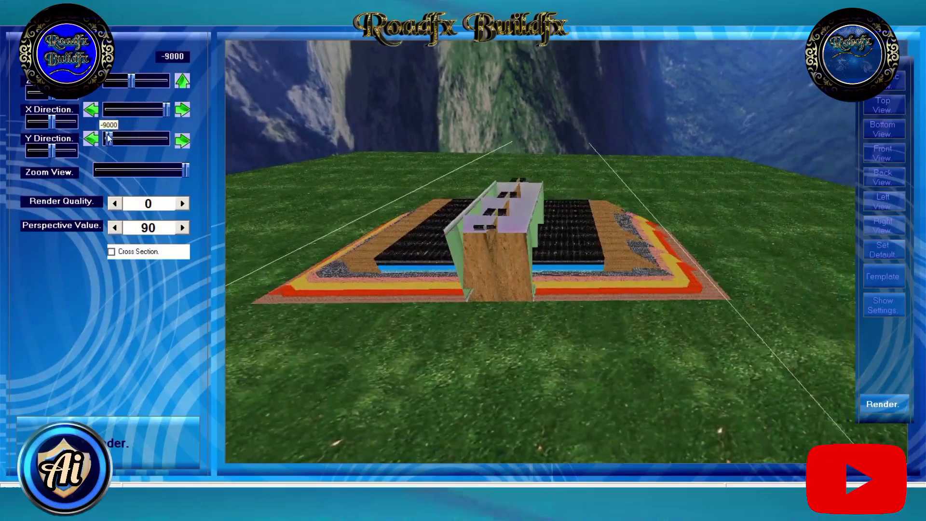
Reopen the road template settings and reposition the window near the centre.
left_click(871, 311)
left_click_drag(480, 152, 217, 177)
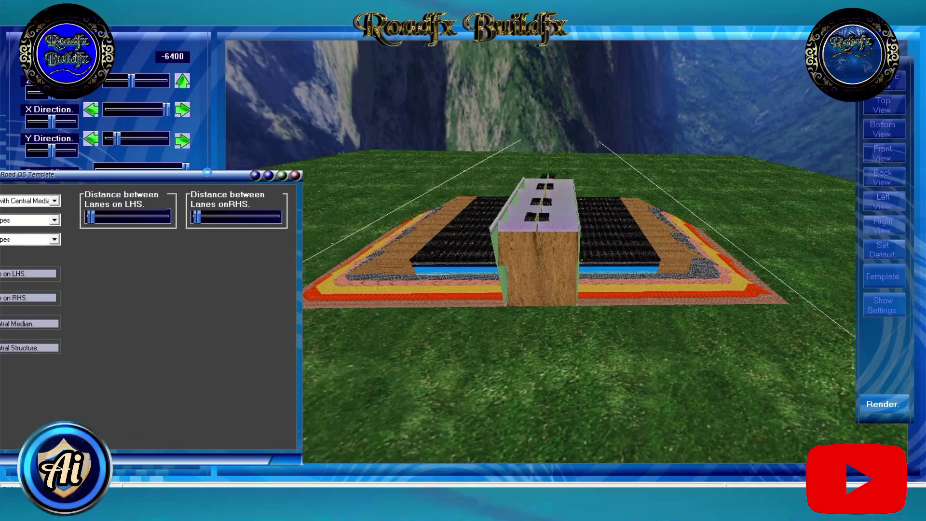
left_click_drag(144, 178, 689, 190)
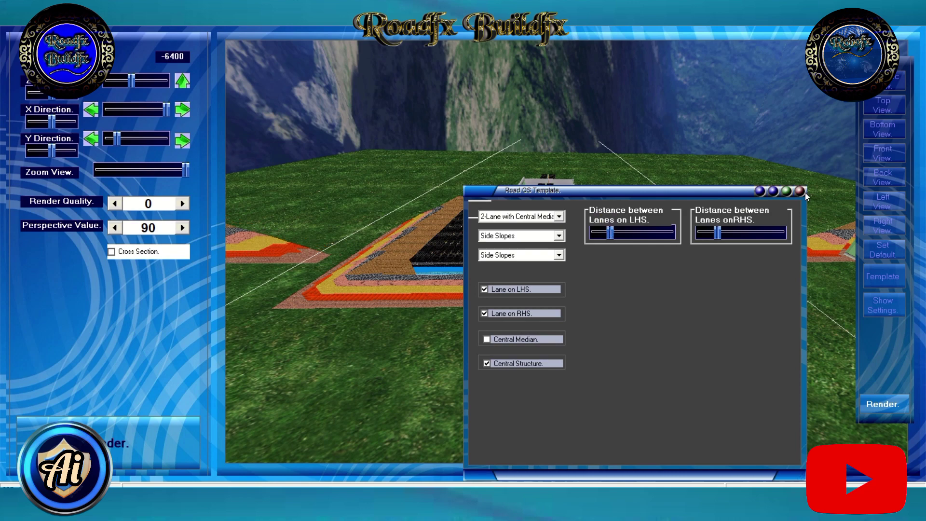
Show the layer page, close the template, then reopen Road_Lane2's layer and size settings.
left_click(786, 191)
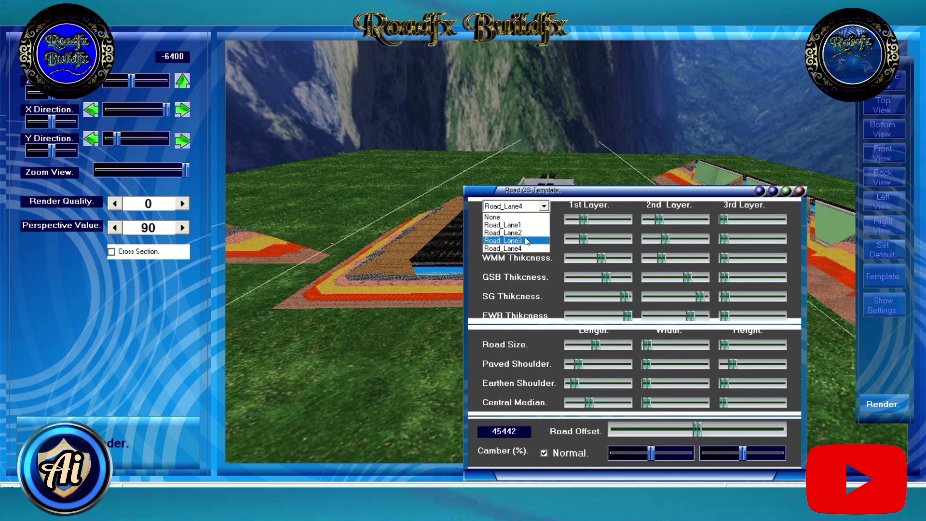
left_click(801, 191)
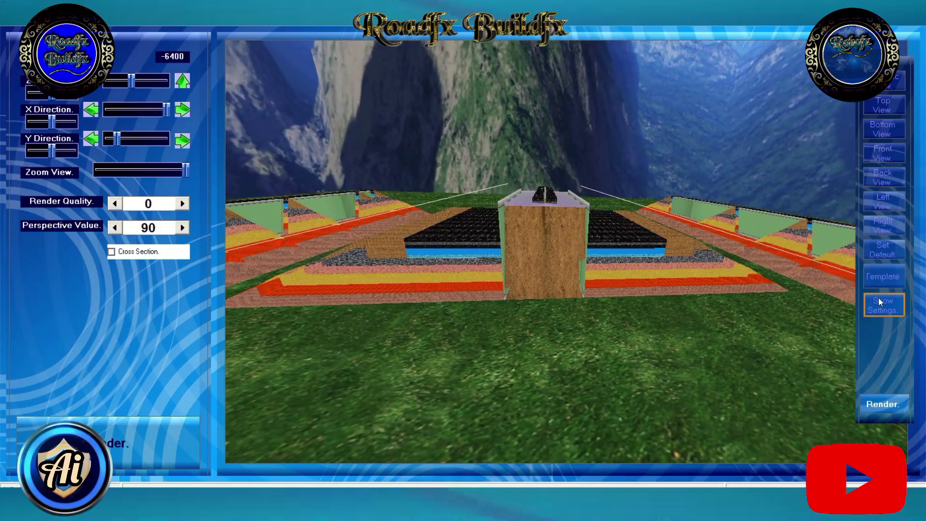
left_click(879, 301)
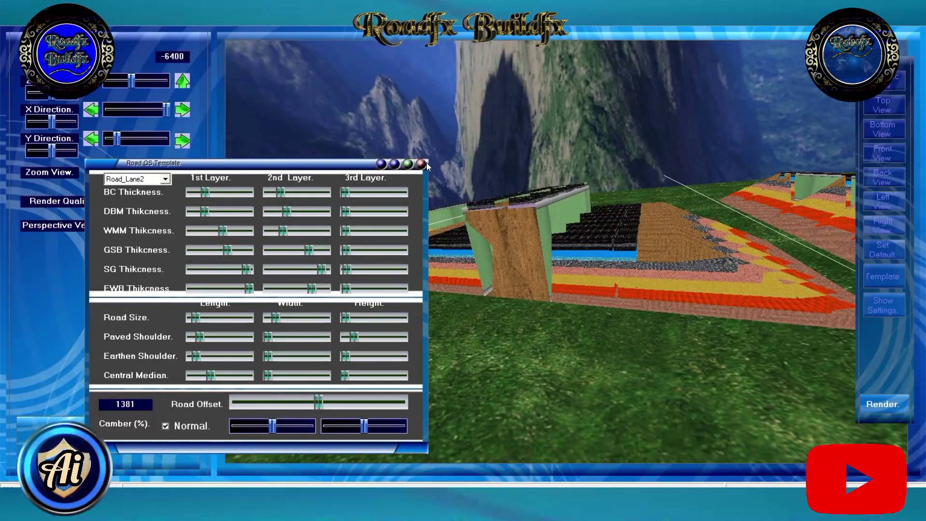
Lengthen the selected lane's road via Road Size Length, then close the template settings.
left_click(421, 164)
left_click_drag(197, 317, 202, 317)
left_click(165, 178)
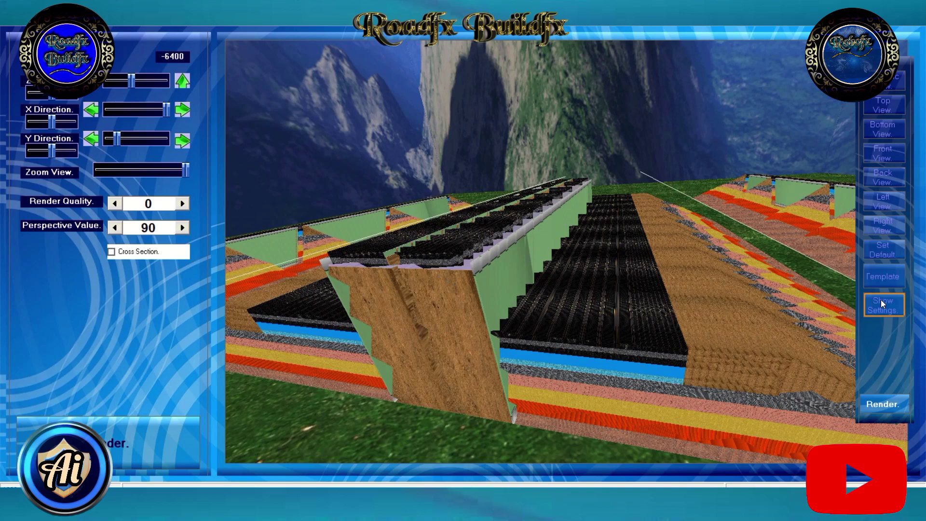
left_click(882, 303)
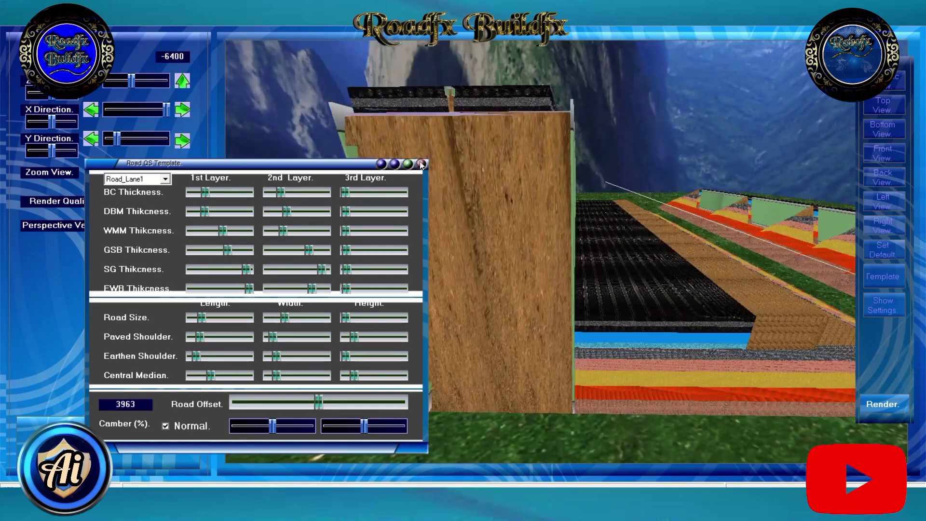
left_click(421, 164)
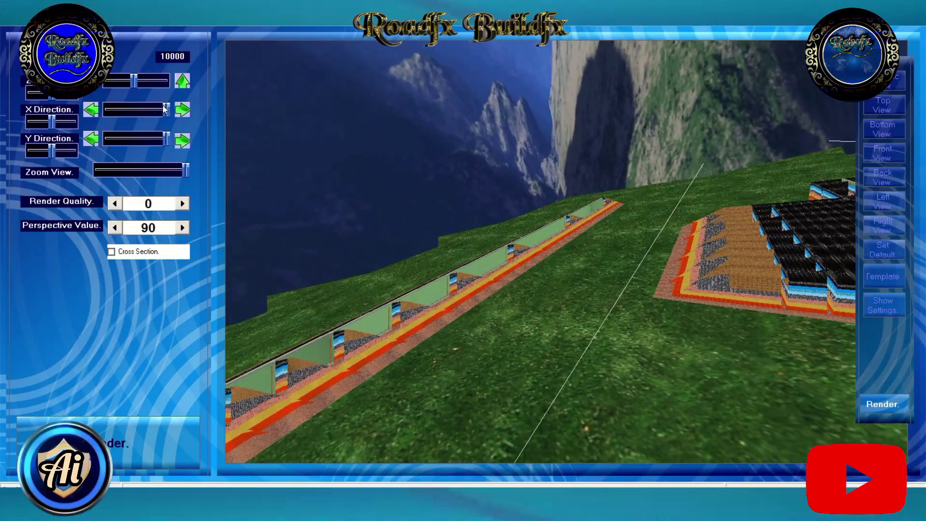
Orbit closer and change the lane's Road Size Length, leaving three road sections on a plain grid.
left_click_drag(166, 139, 135, 139)
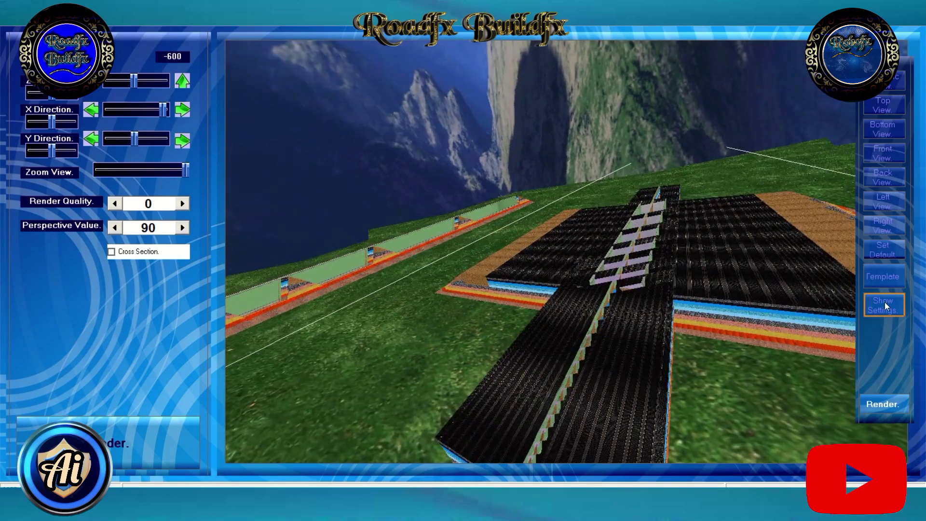
left_click(882, 277)
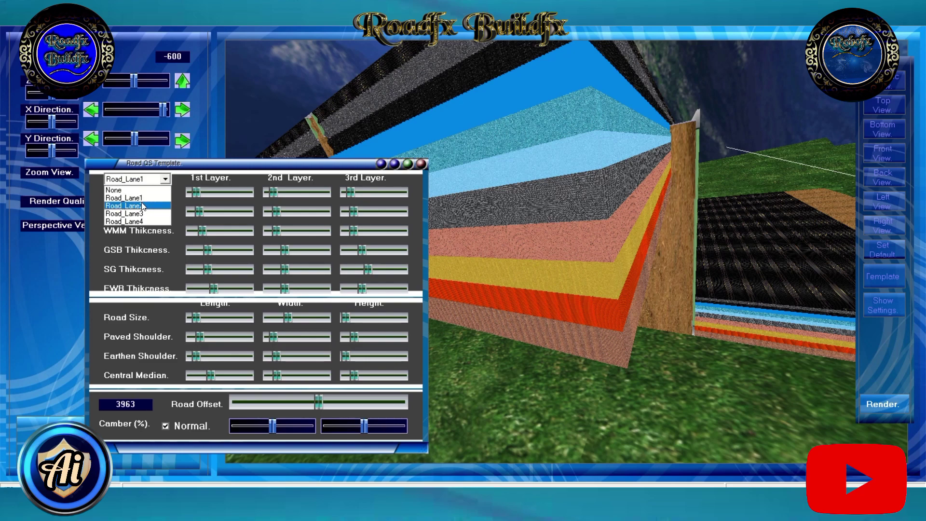
left_click_drag(204, 319, 198, 319)
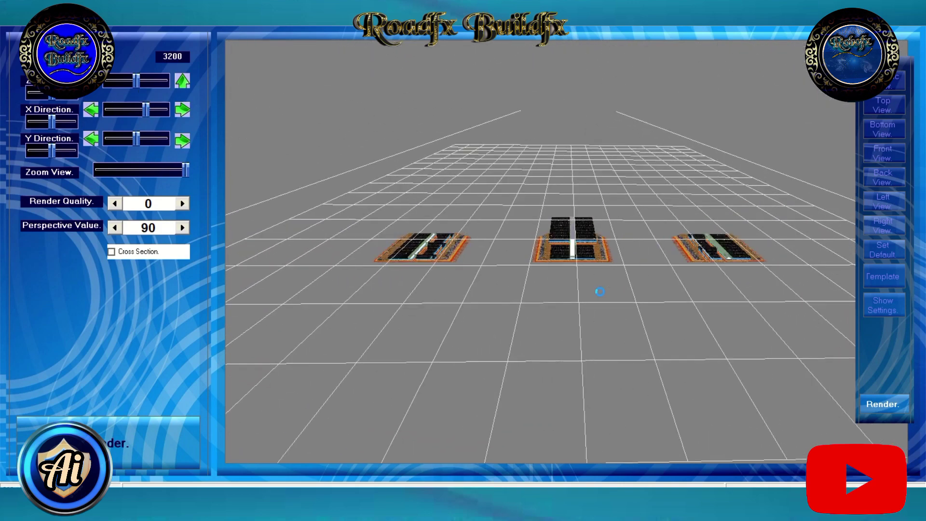
Readjust the road lengths of the lanes and widen the central median block.
left_click(871, 278)
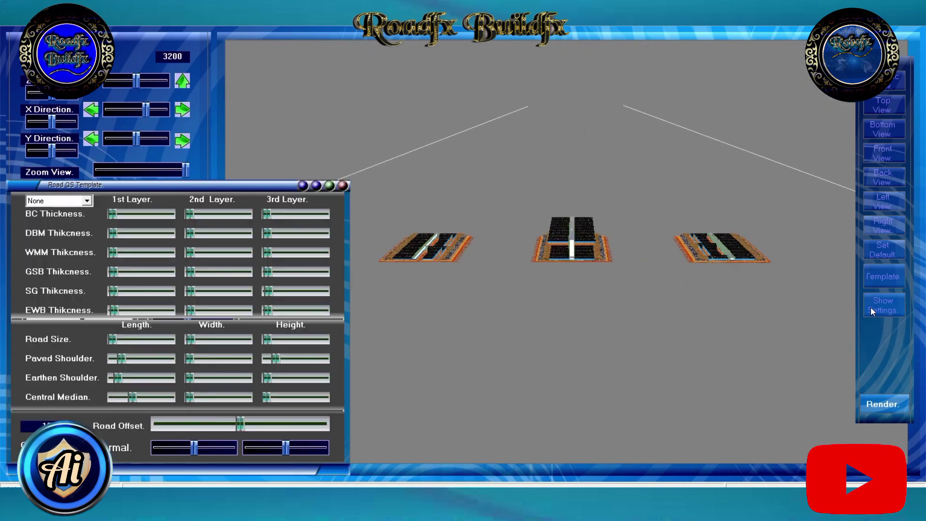
left_click_drag(121, 340, 131, 339)
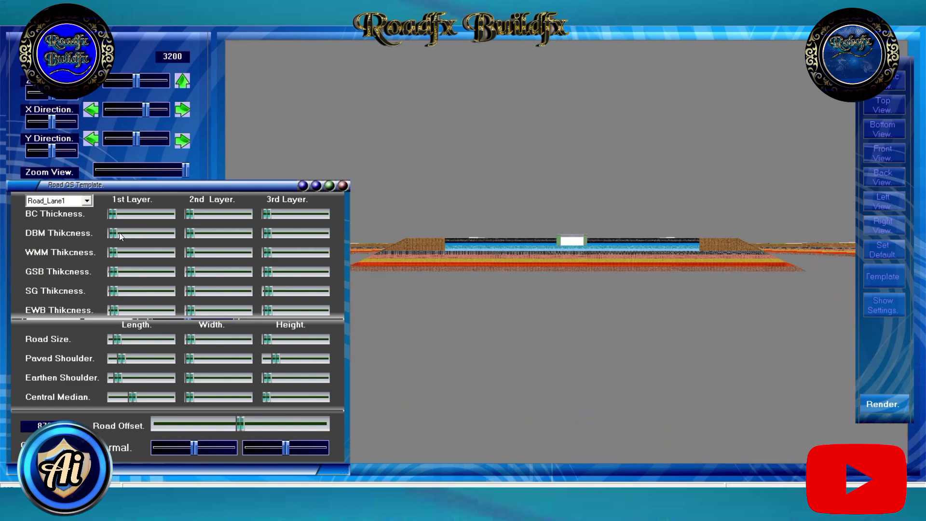
left_click_drag(116, 340, 116, 338)
left_click_drag(159, 181, 171, 180)
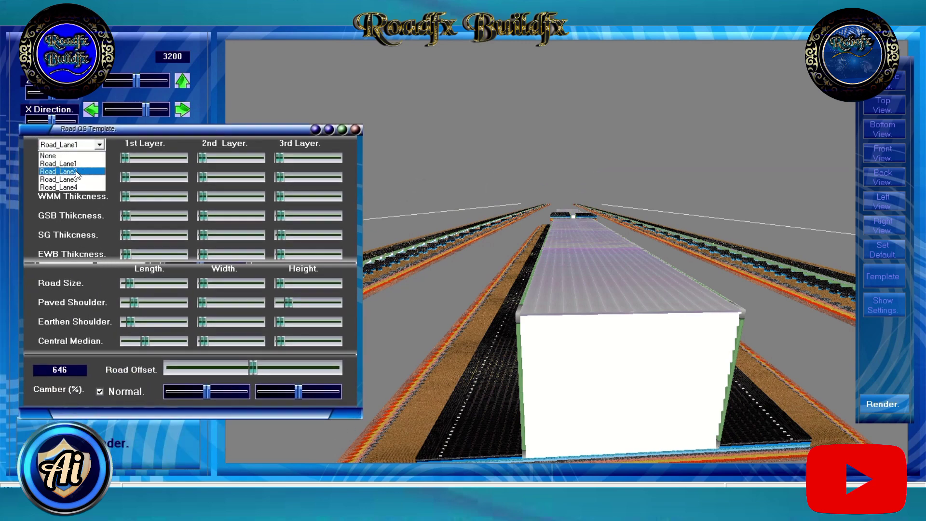
left_click_drag(126, 283, 131, 283)
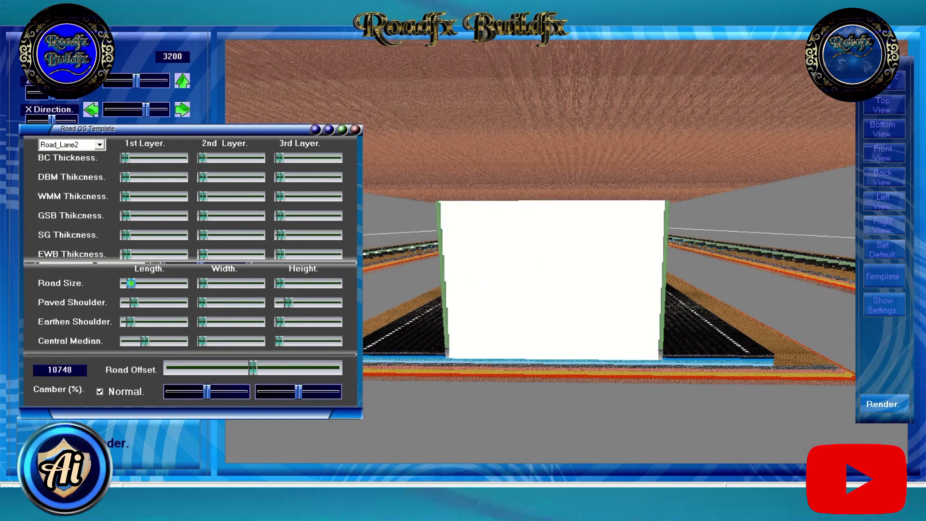
left_click_drag(130, 283, 128, 284)
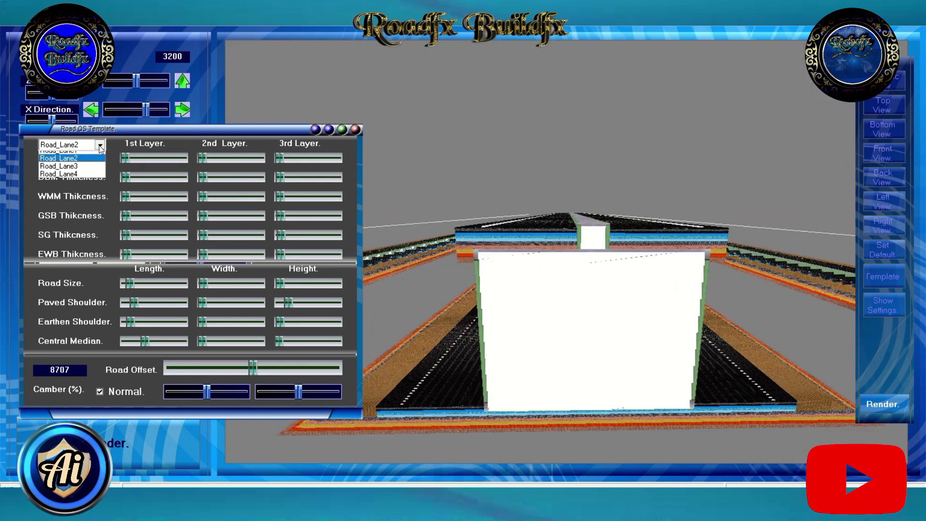
left_click_drag(203, 341, 205, 340)
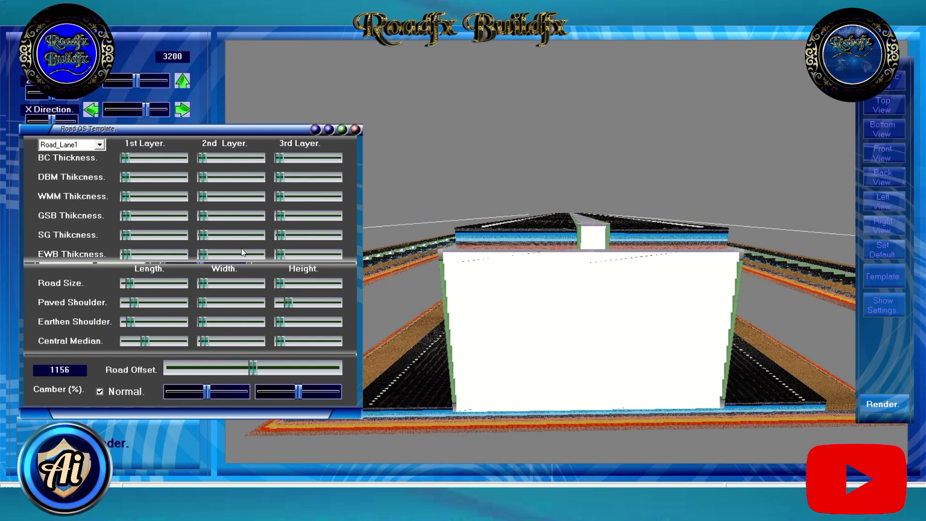
Turn on Central Structure and close the template so the block gets a blue texture.
left_click(316, 129)
left_click(82, 302)
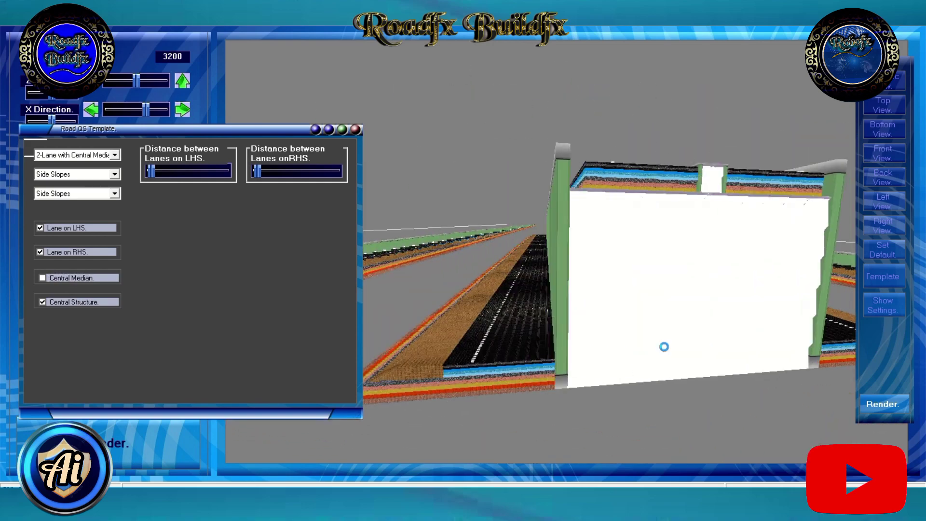
left_click_drag(282, 131, 187, 131)
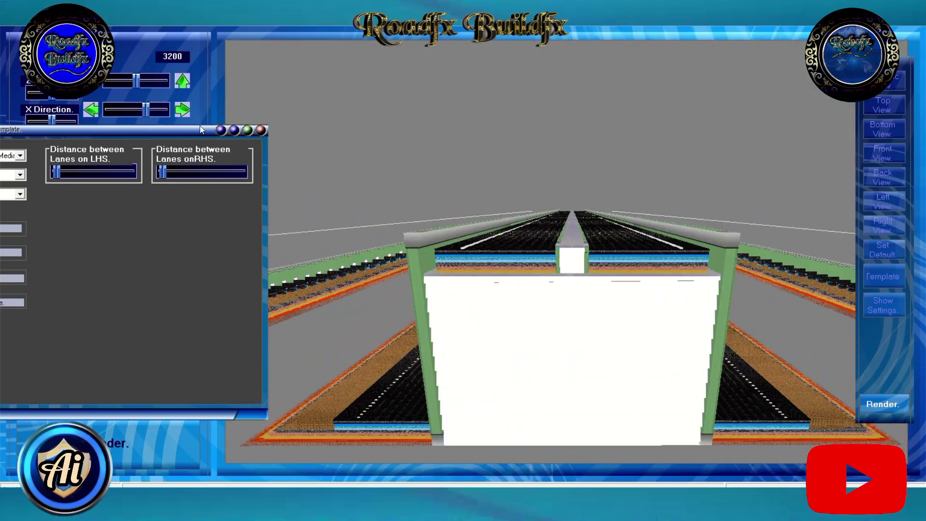
left_click_drag(200, 126, 377, 164)
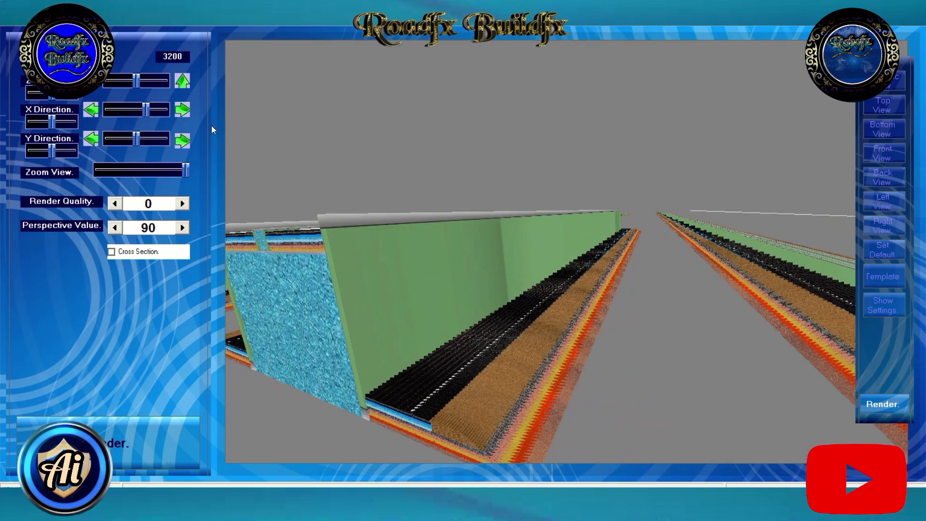
Move the camera along the road to inspect the blue central wall and lanes from several angles.
left_click(183, 113)
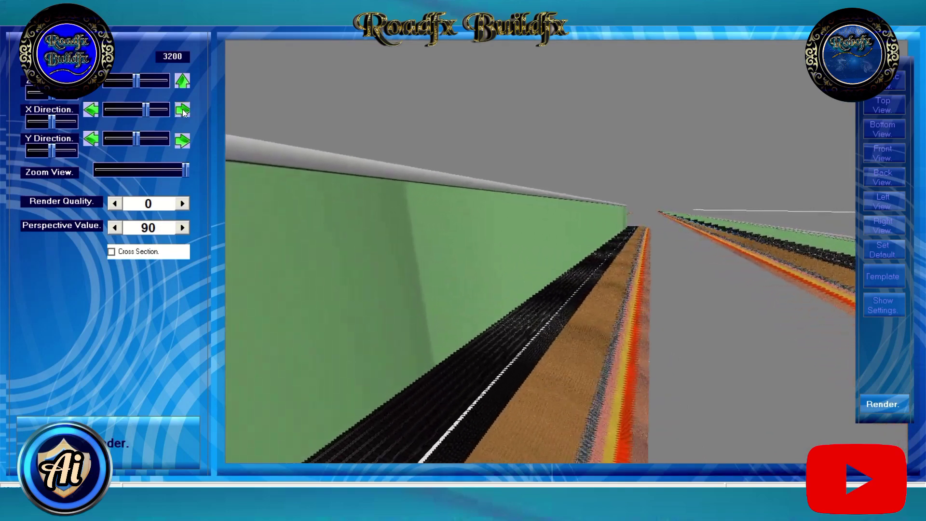
left_click_drag(183, 112, 191, 125)
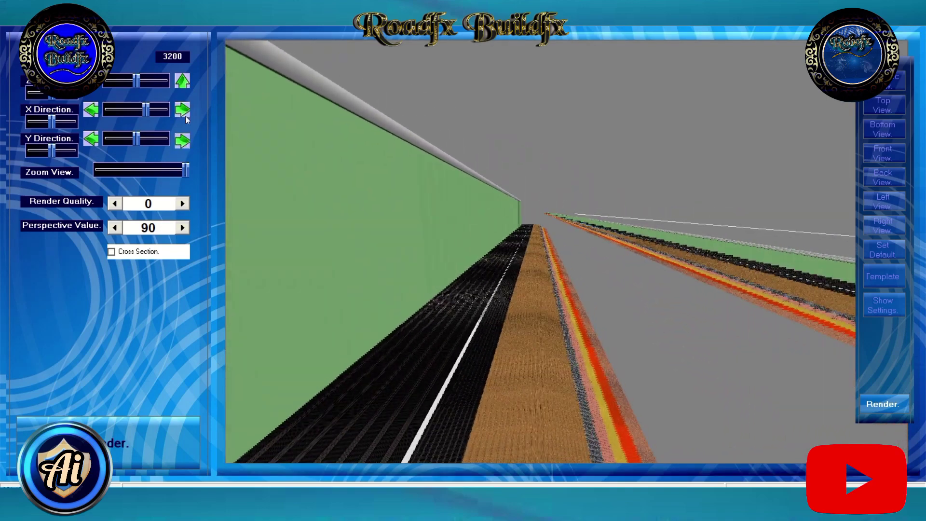
left_click(184, 86)
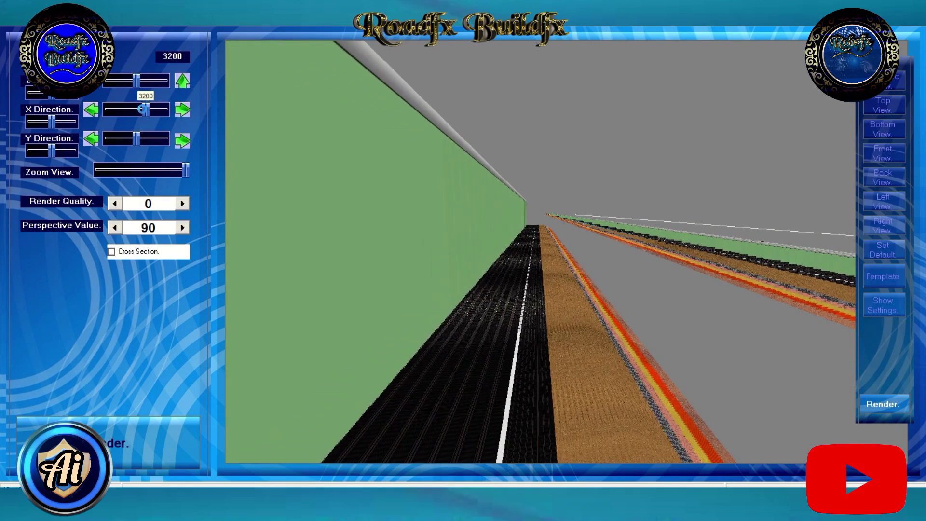
left_click_drag(143, 110, 135, 82)
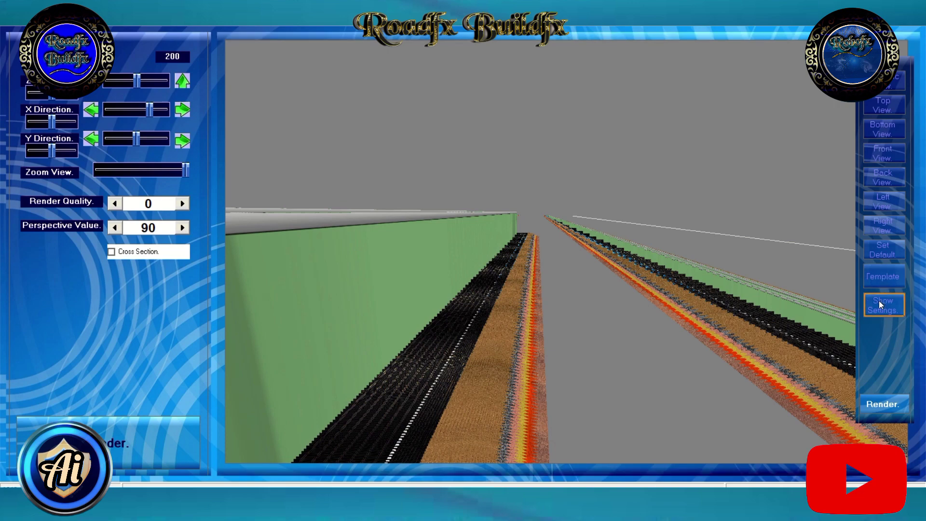
left_click(879, 304)
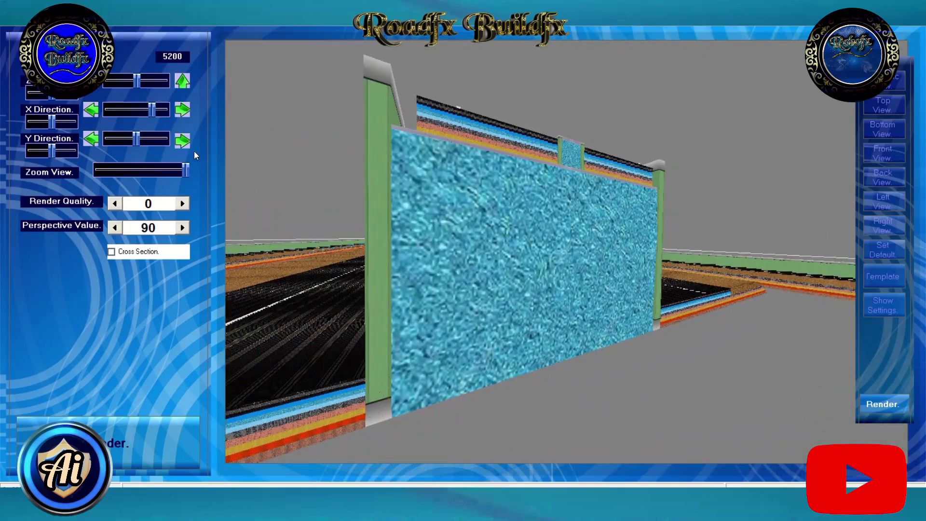
left_click_drag(138, 139, 145, 139)
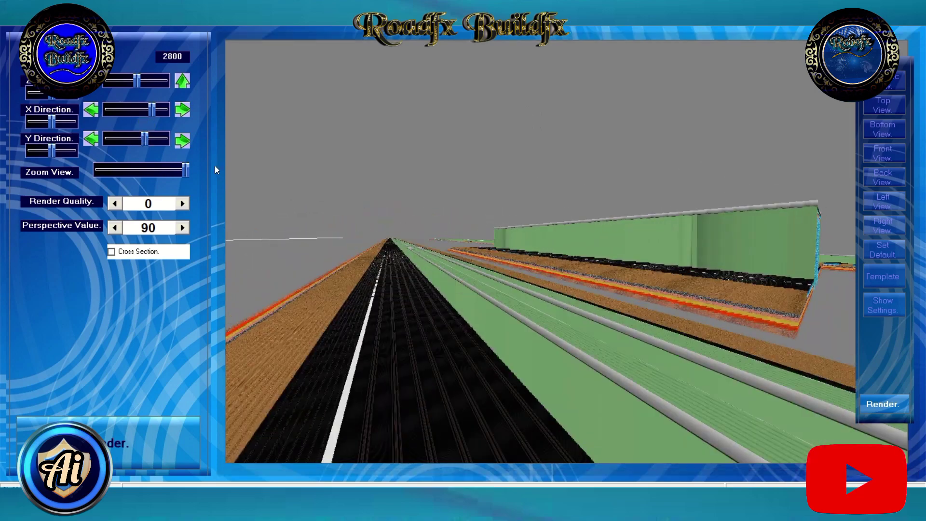
Raise render quality to 1 and reframe the camera on the central structure and lanes.
left_click(885, 316)
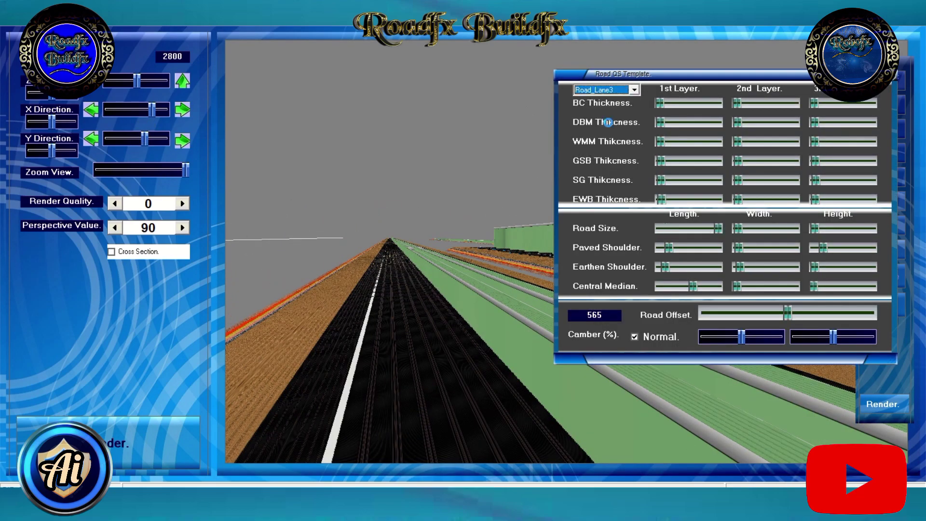
left_click(738, 286)
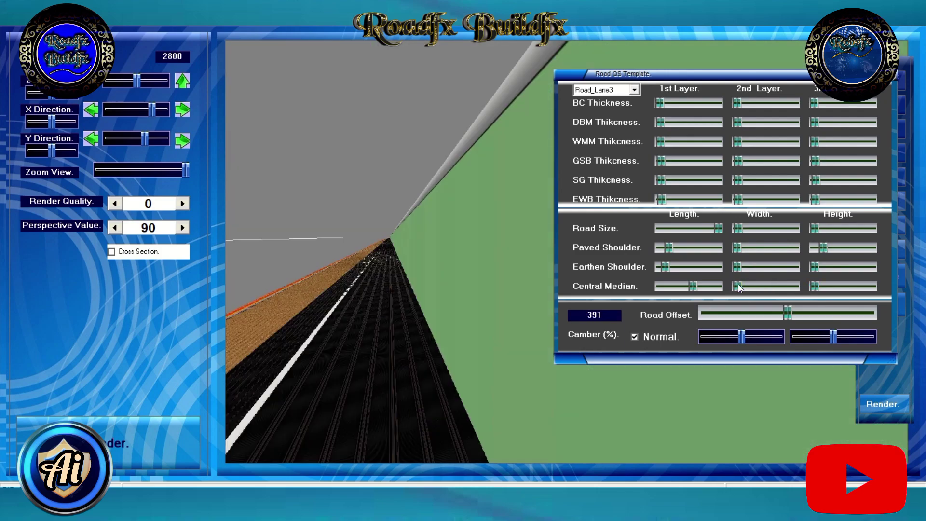
left_click(183, 204)
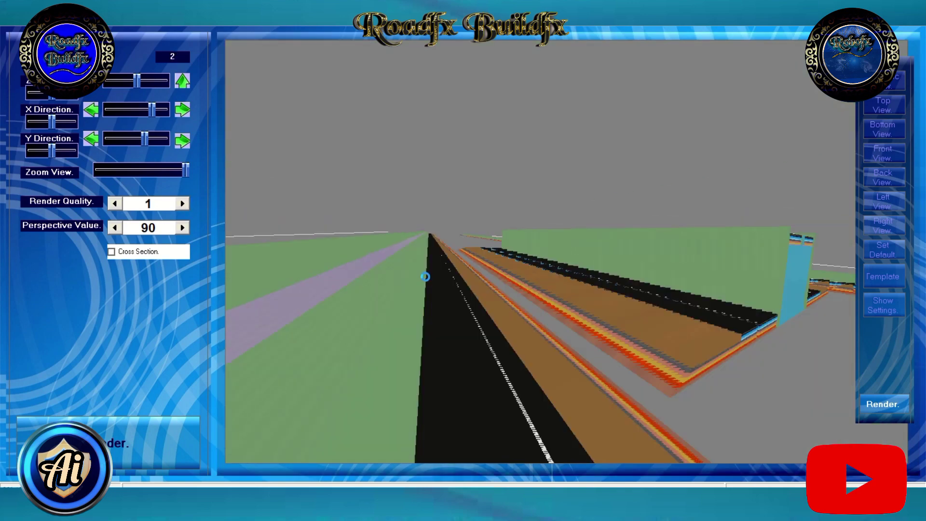
left_click(884, 198)
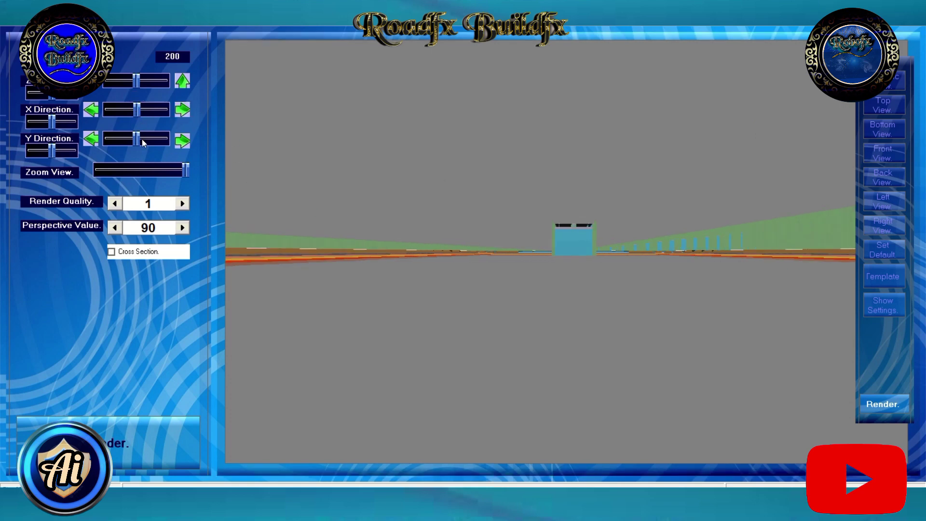
left_click_drag(148, 140, 150, 140)
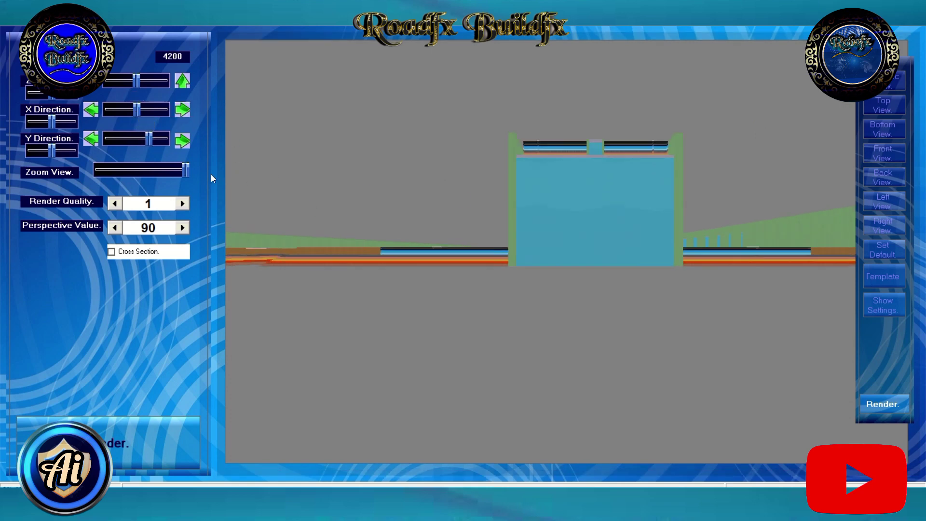
left_click_drag(137, 81, 142, 82)
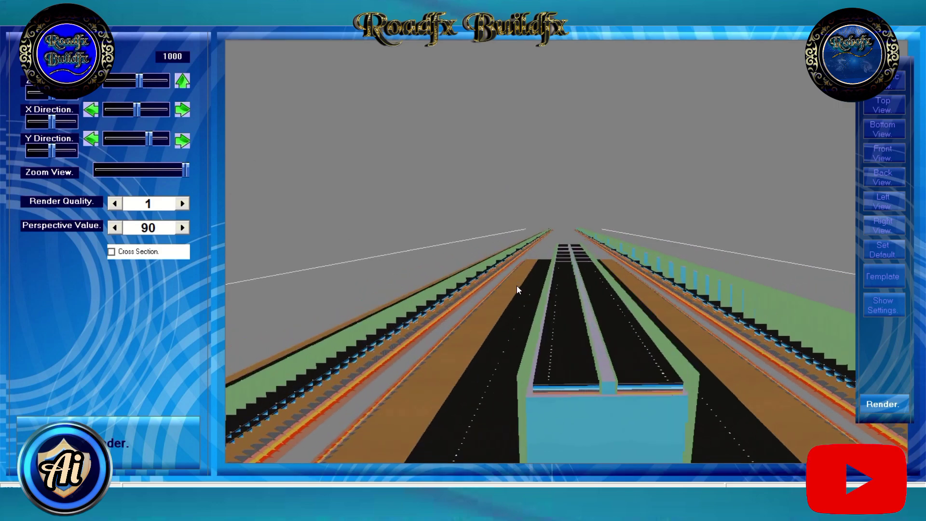
left_click_drag(139, 81, 137, 81)
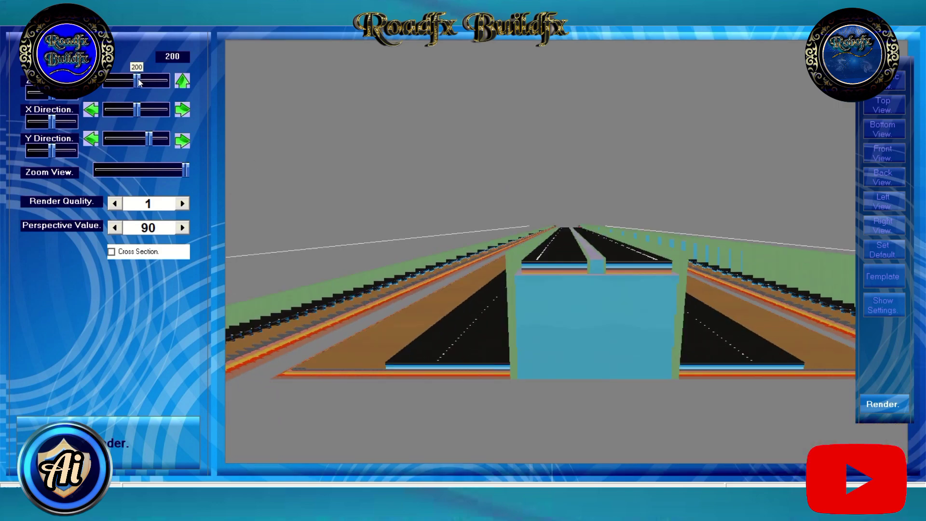
left_click(96, 140)
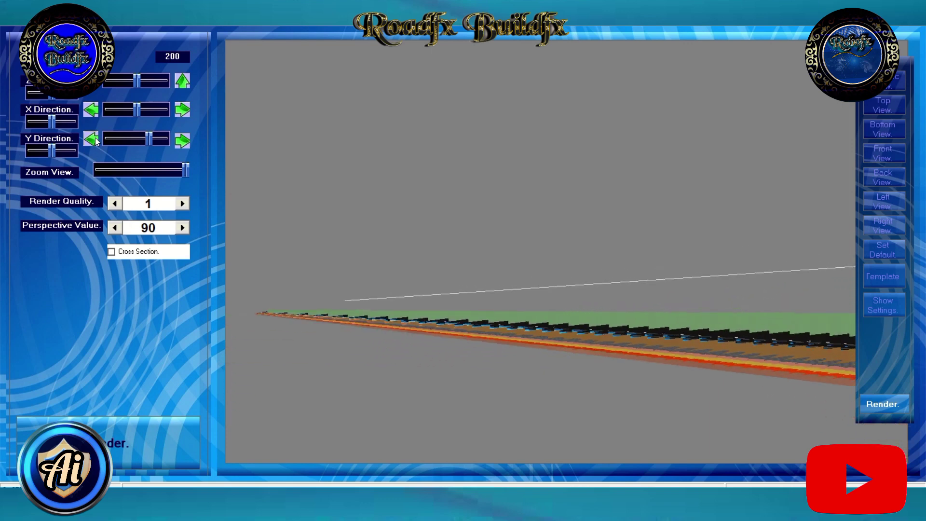
left_click(95, 141)
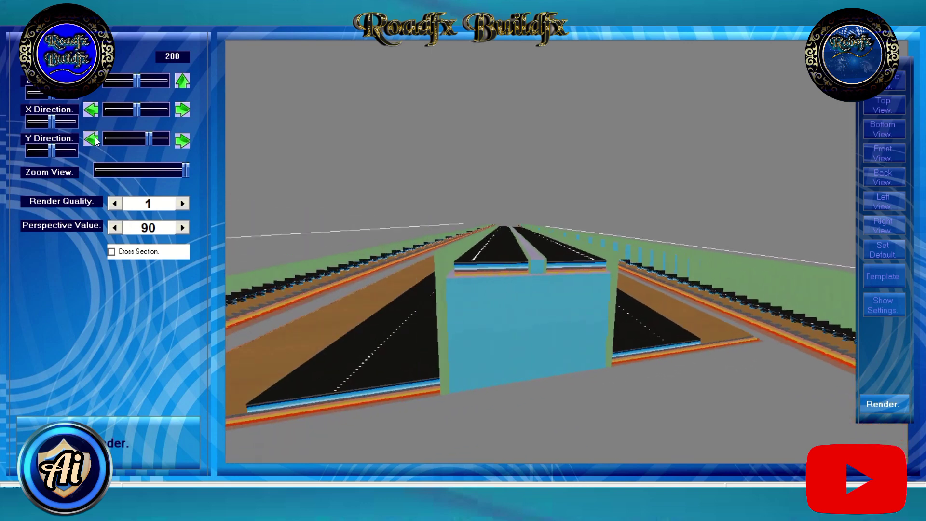
Step the render quality up from 2 through to 6.
left_click(182, 203)
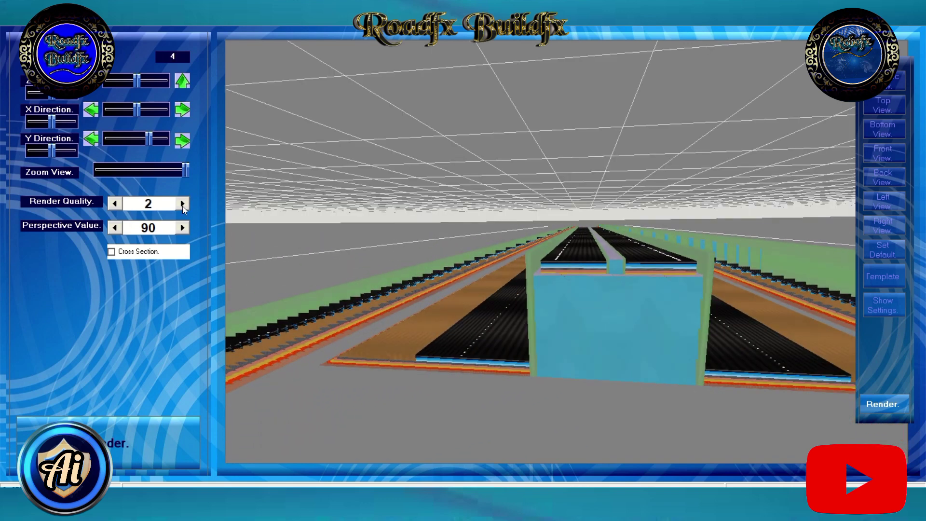
left_click(182, 204)
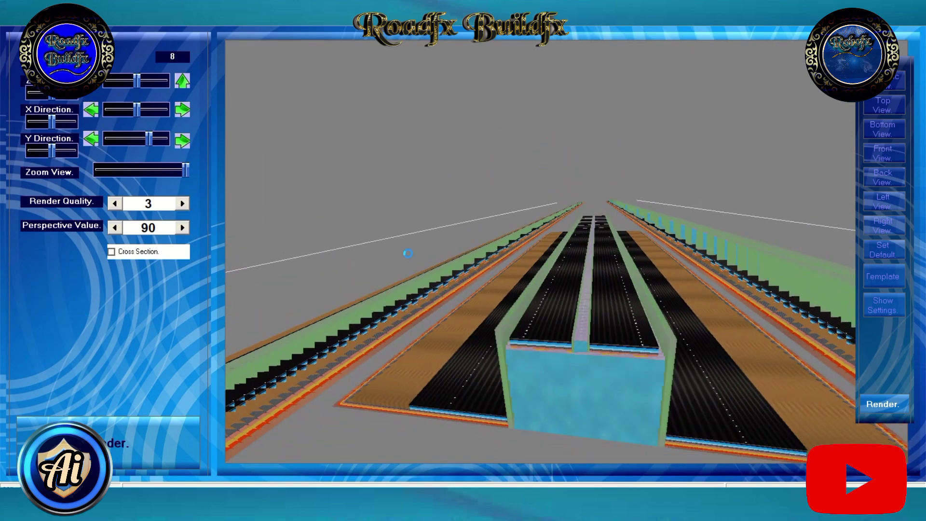
left_click(182, 203)
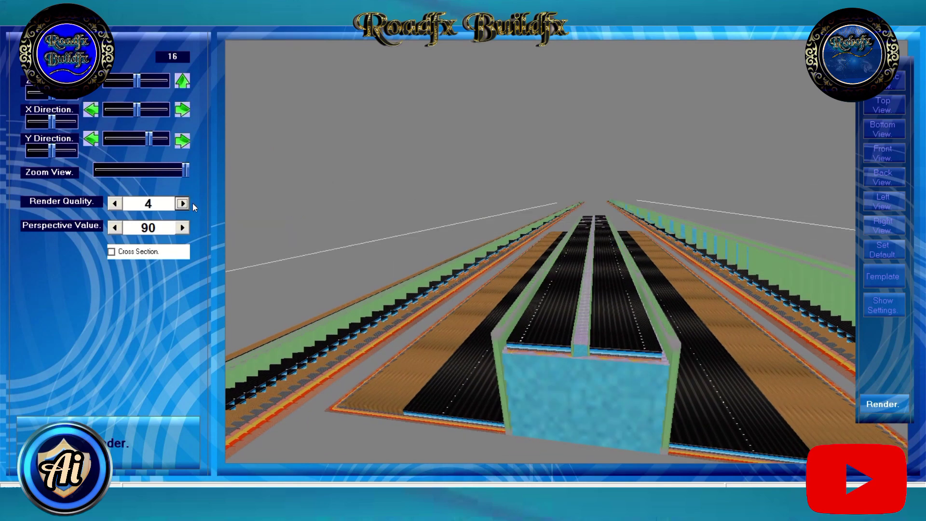
left_click(182, 203)
left_click(182, 203)
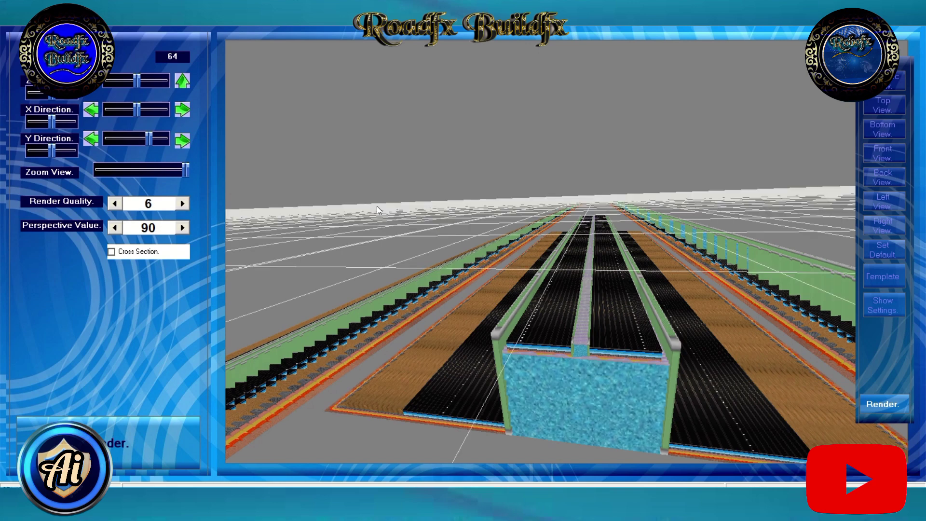
Set render quality to 7 and slide the camera forward along the lanes.
key("Right")
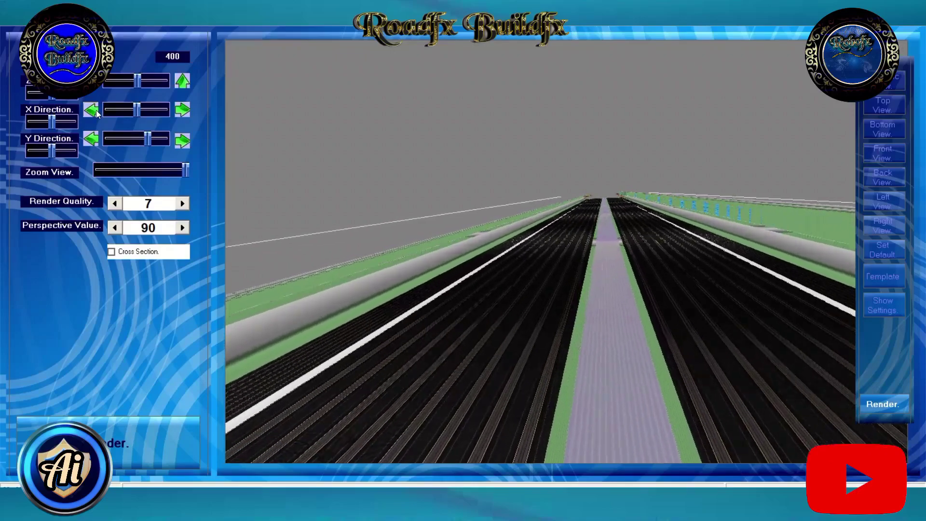
left_click(138, 81)
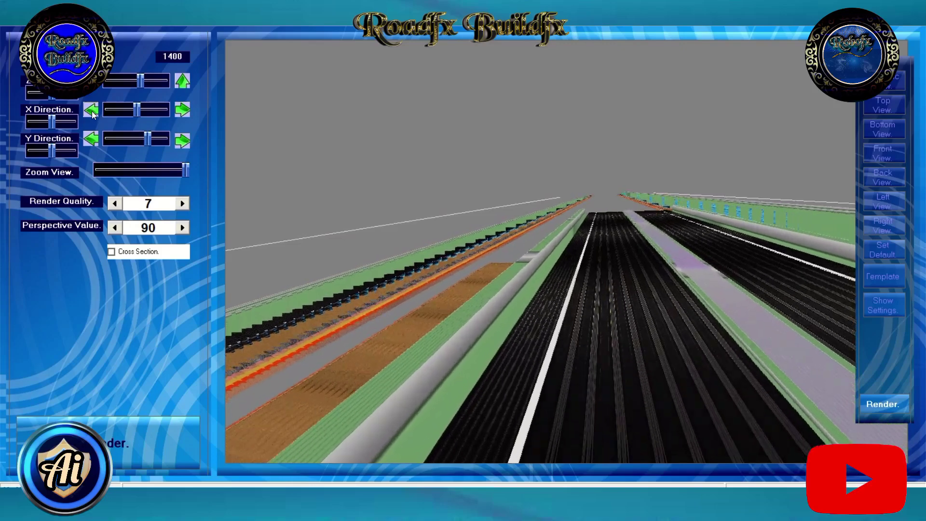
left_click_drag(140, 81, 142, 81)
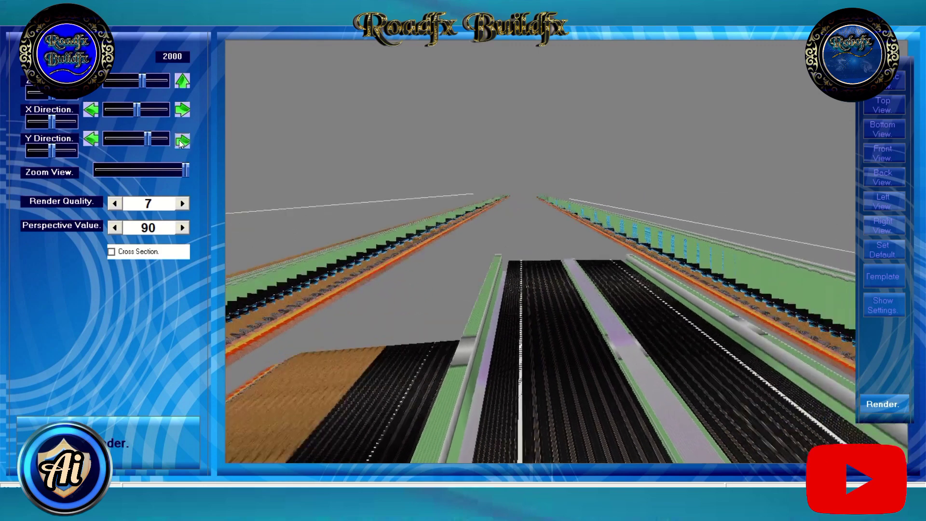
Lengthen the road with the Road Size length slider and adjust left and right lane spacing.
left_click(881, 303)
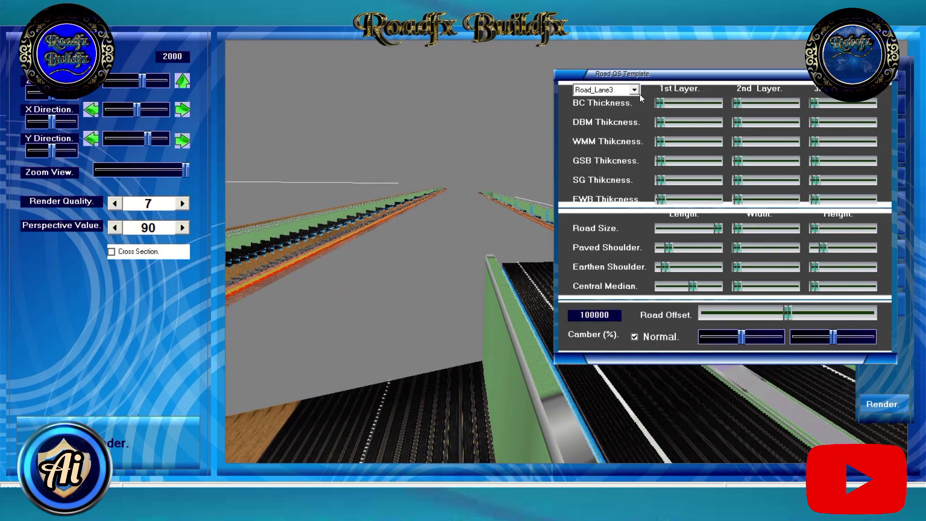
left_click_drag(667, 229, 712, 228)
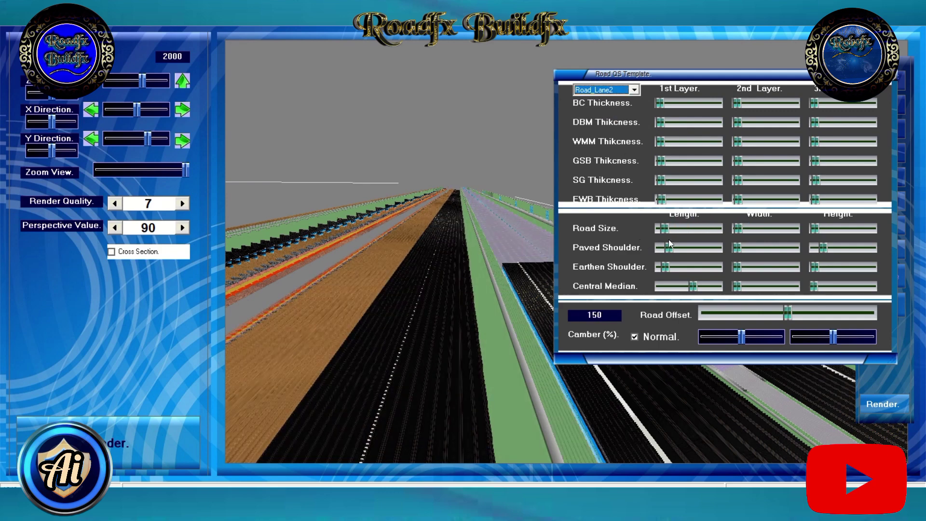
left_click(670, 227)
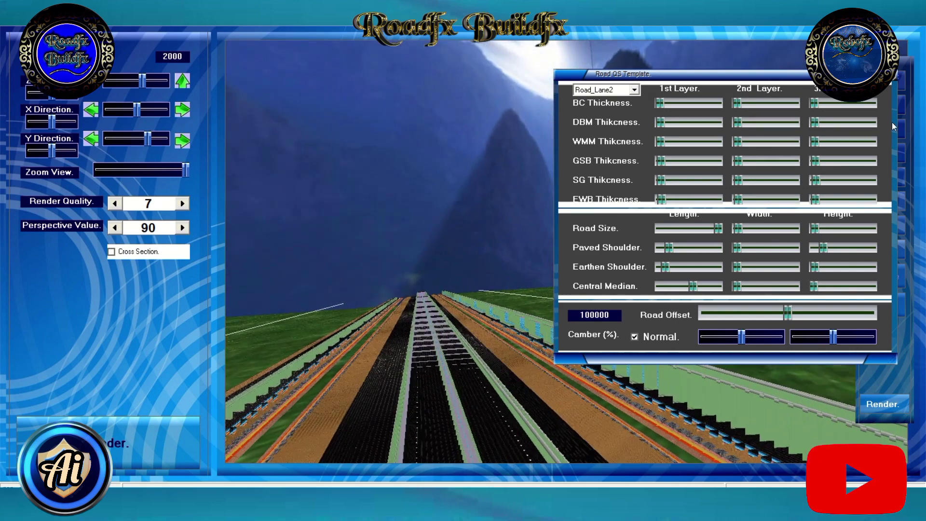
left_click_drag(627, 74, 555, 61)
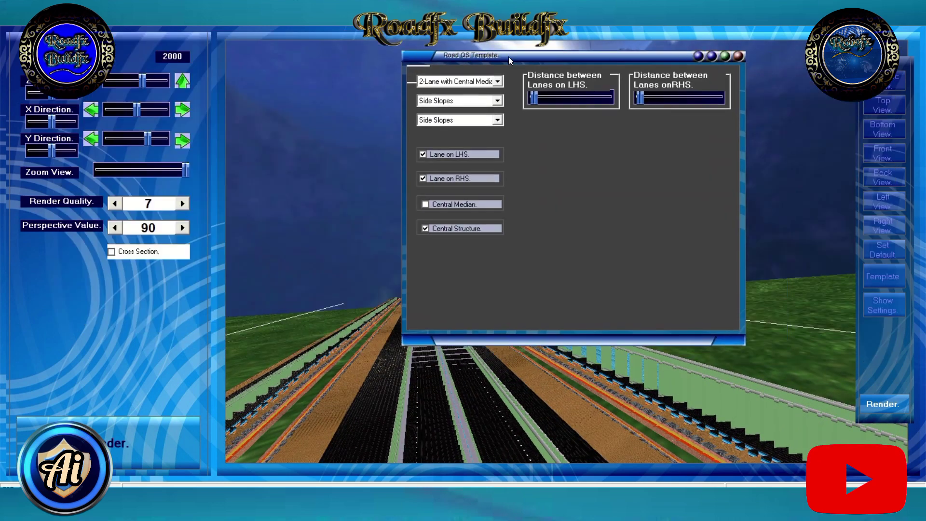
left_click_drag(582, 103, 584, 103)
left_click_drag(687, 103, 691, 102)
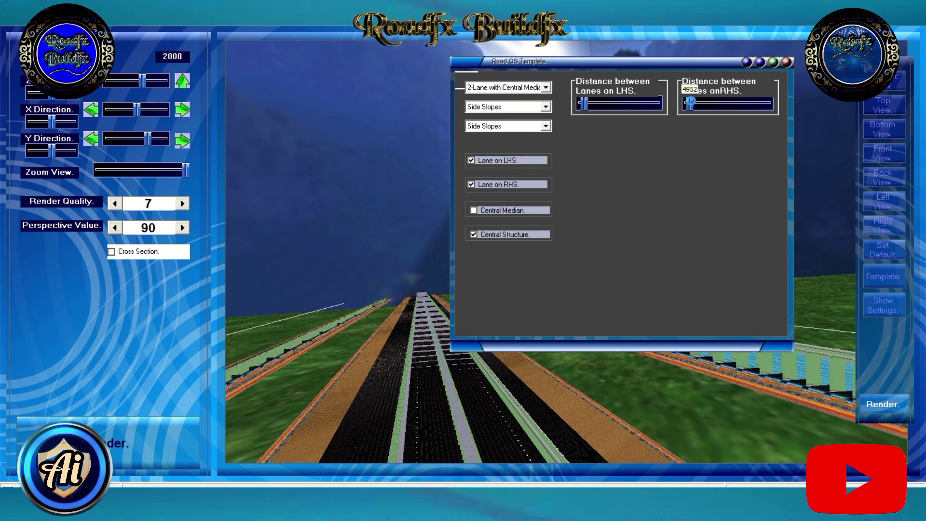
Turn off Normal camber and set a custom camber of -6.
left_click(760, 62)
left_click(771, 64)
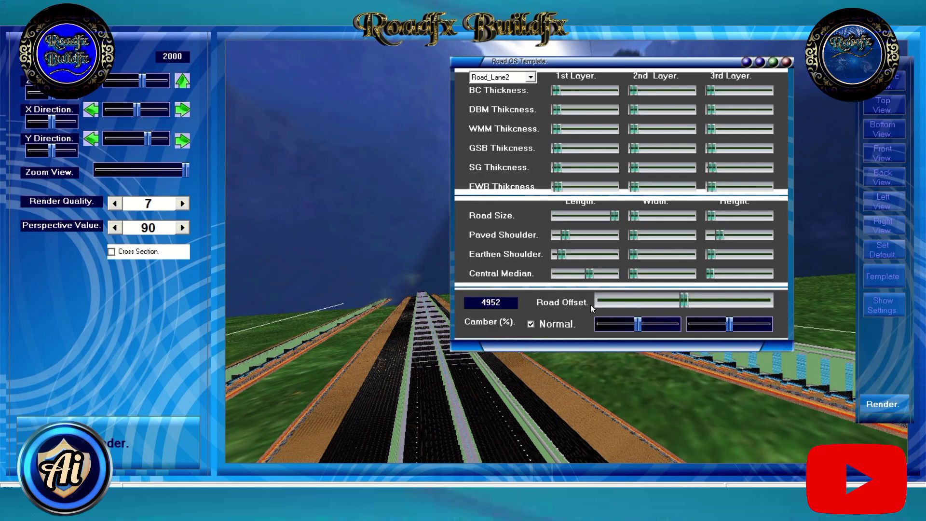
left_click(534, 322)
left_click_drag(637, 324, 632, 324)
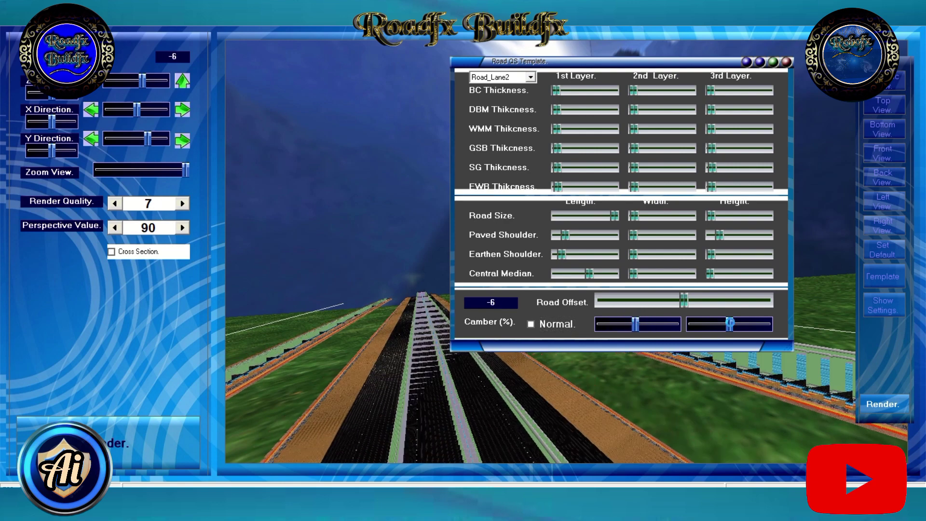
Close the Road QS Template and swing the camera beside the outer shoulder, looking down the lanes.
left_click(786, 62)
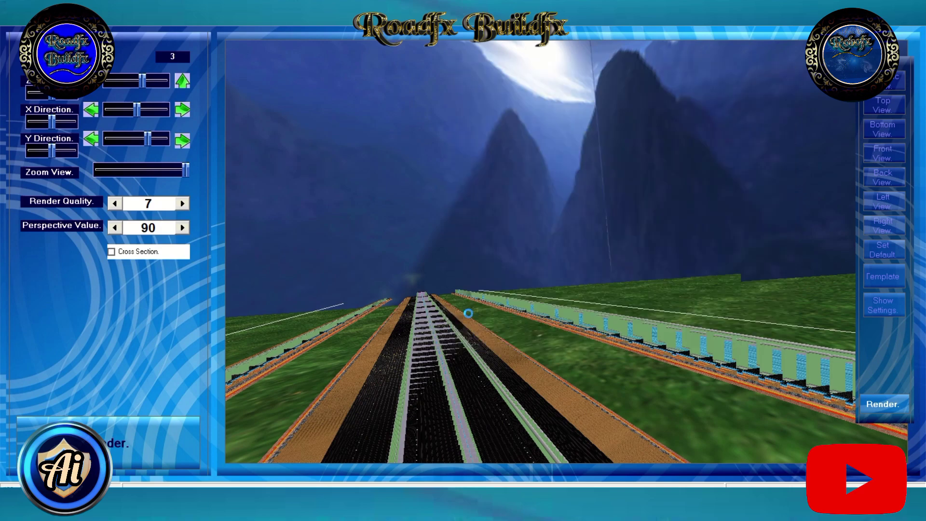
mouse_move(137, 110)
left_mouse_down()
mouse_move(118, 139)
mouse_move(106, 139)
left_mouse_up()
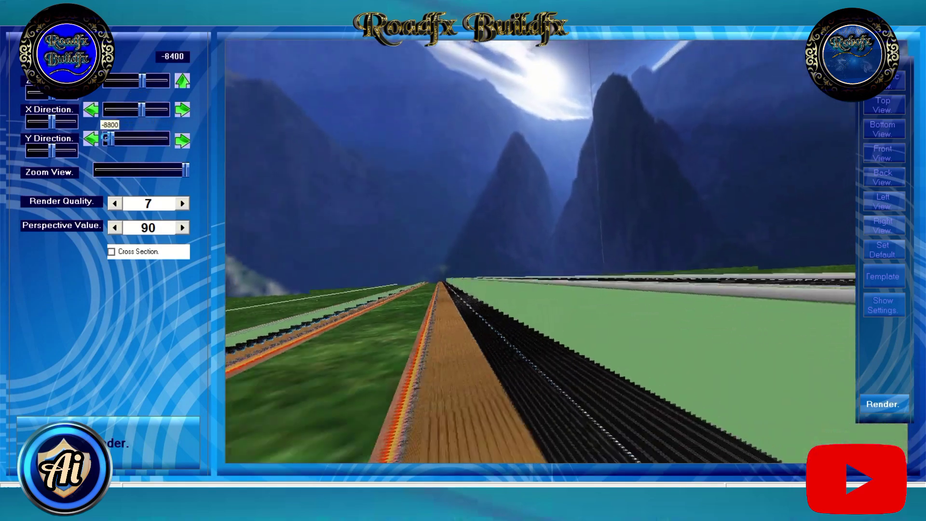
left_click(116, 111)
mouse_move(133, 110)
left_mouse_down()
mouse_move(155, 110)
mouse_move(146, 83)
left_mouse_up()
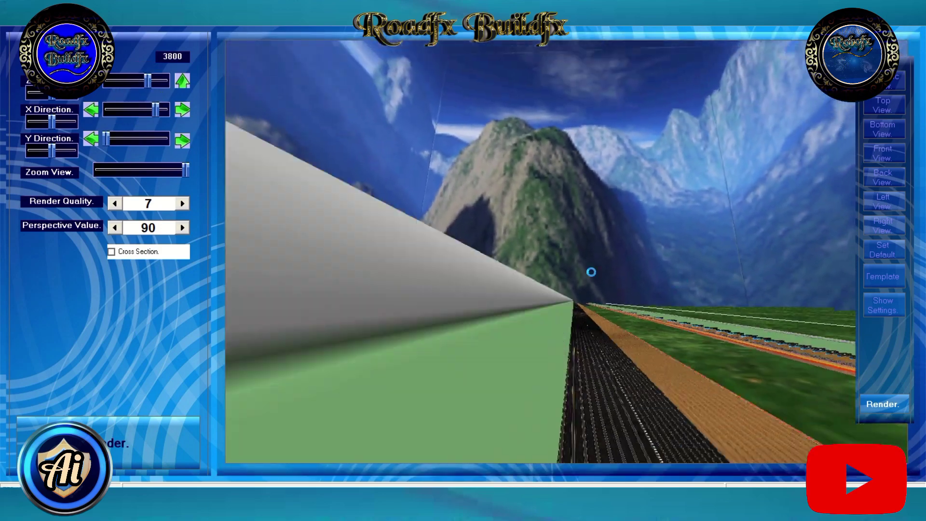
left_click_drag(154, 110, 150, 107)
left_click(184, 143)
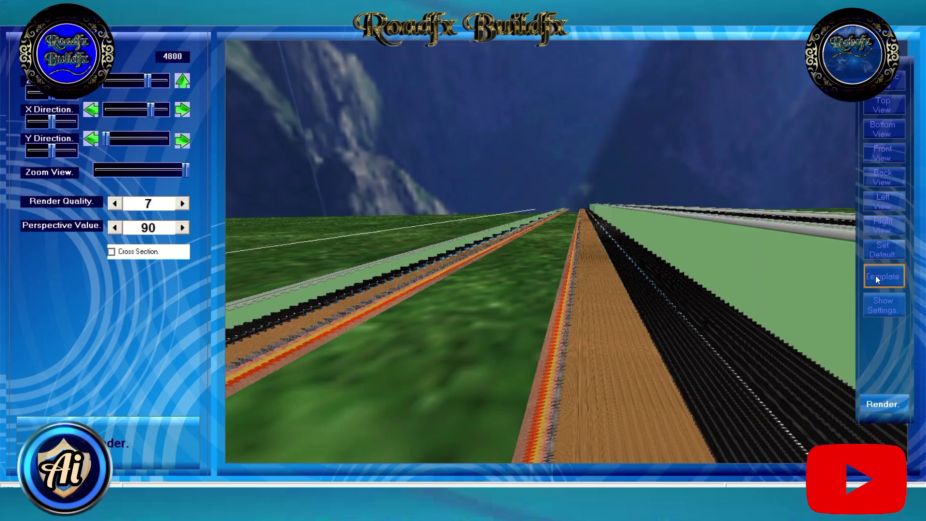
Drag the Road Size length left to a short section and close the Road QS Template.
left_click(877, 280)
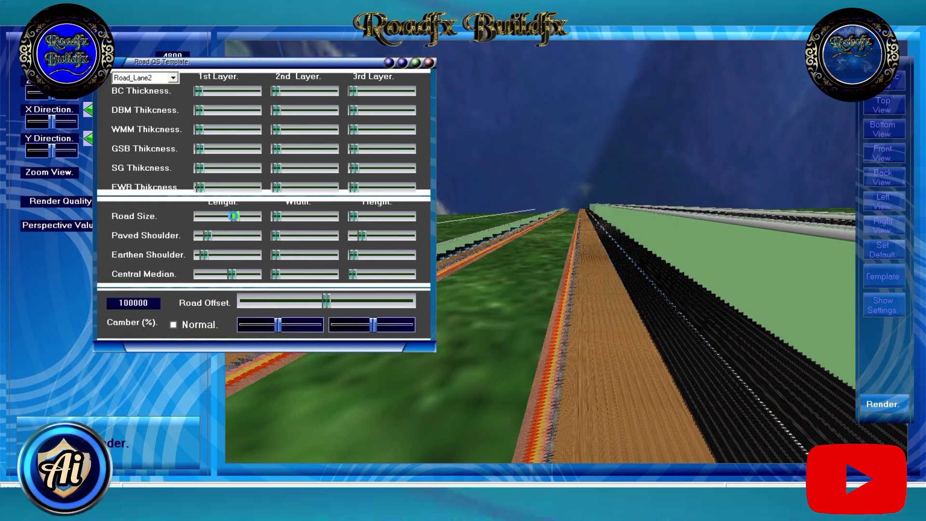
left_click_drag(257, 216, 228, 216)
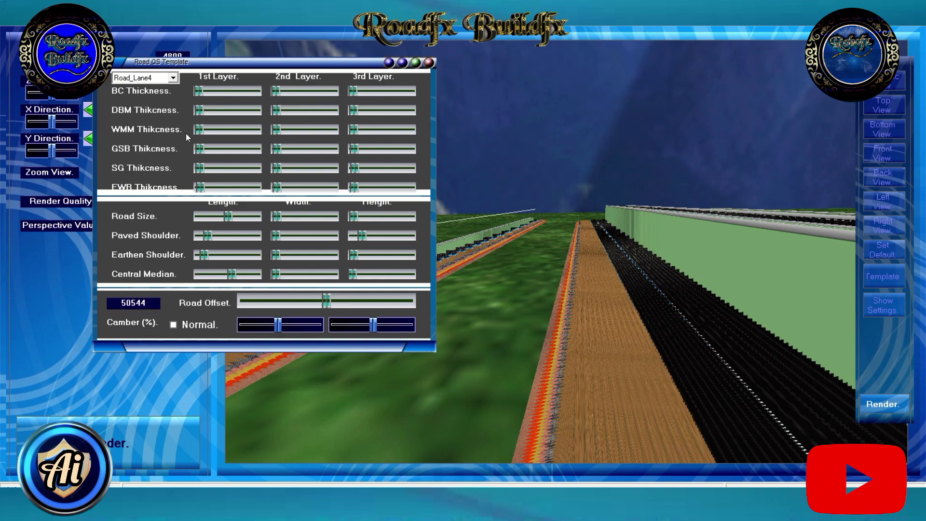
left_click(428, 62)
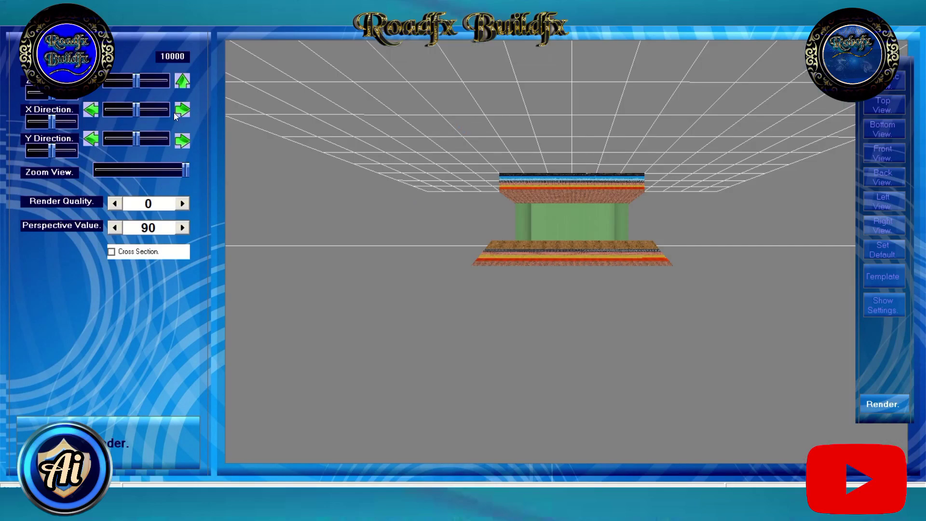
Widen and heighten the central median into a tall wall, then toggle it on the lane spacing page.
left_click(179, 141)
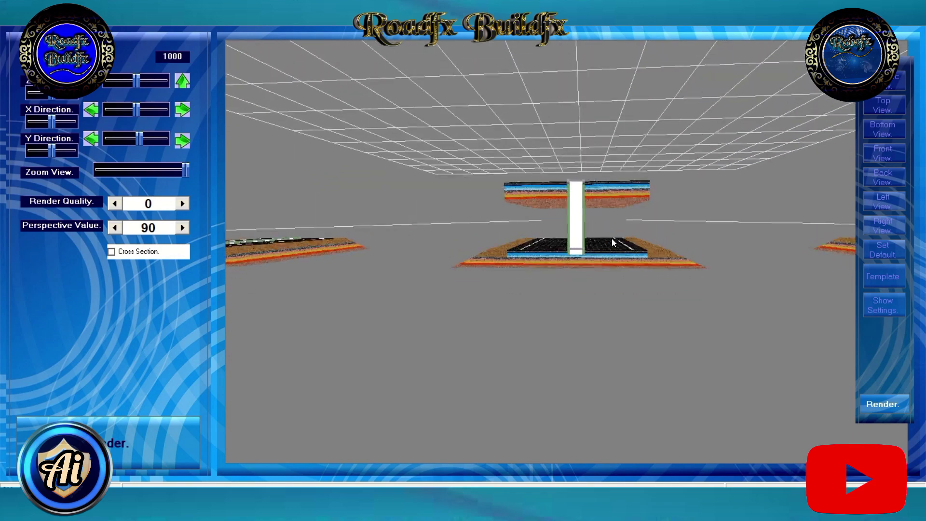
left_click(883, 277)
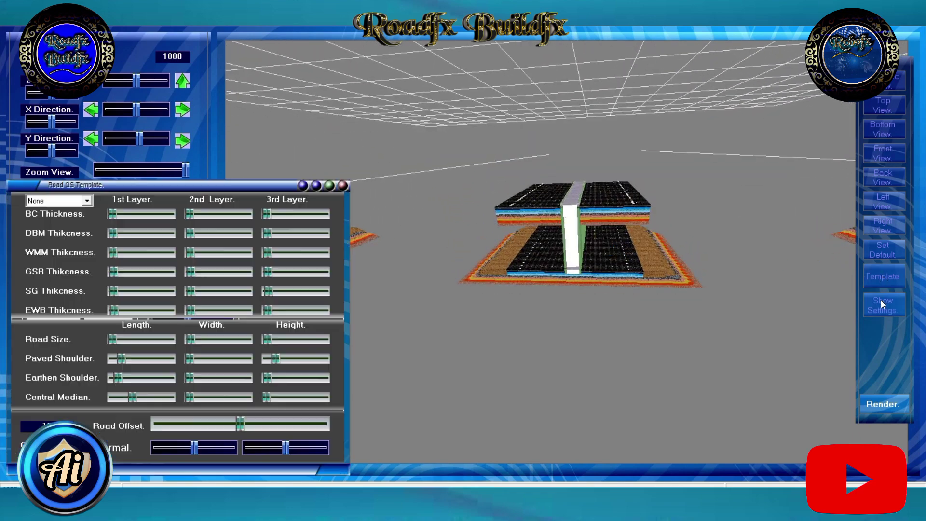
left_click(191, 398)
left_click(267, 397)
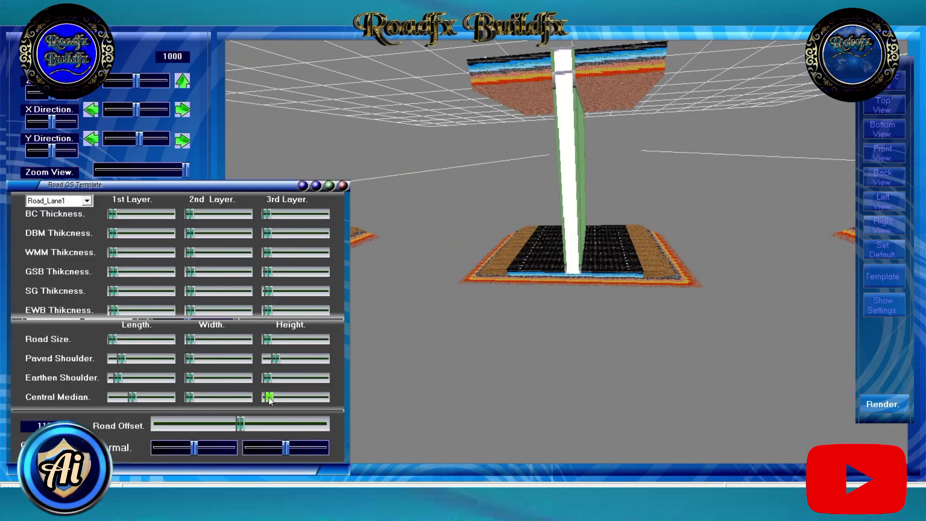
left_click_drag(190, 399, 193, 401)
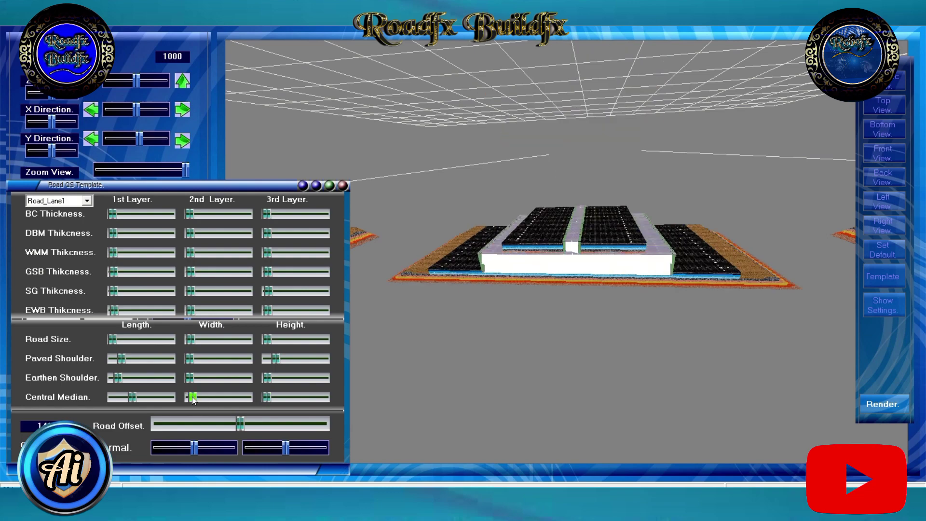
left_click_drag(263, 397, 267, 397)
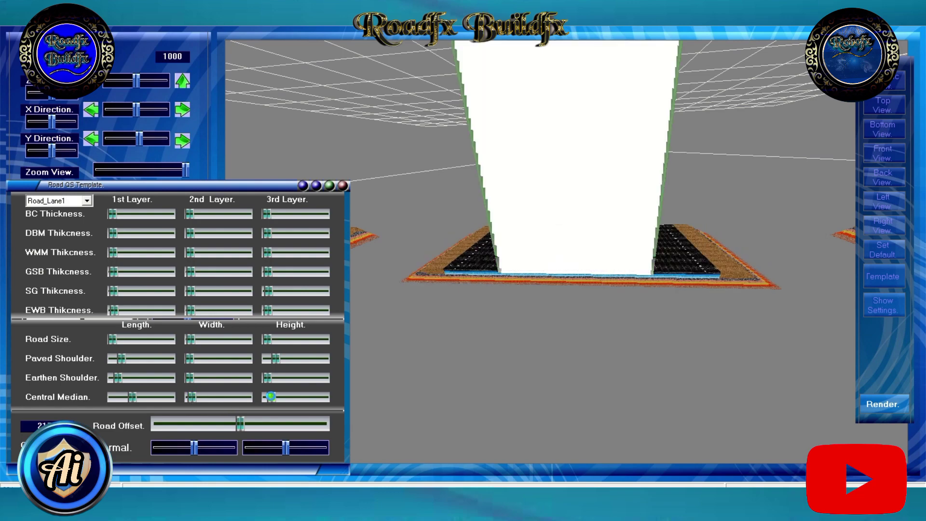
left_click(304, 187)
left_click(51, 334)
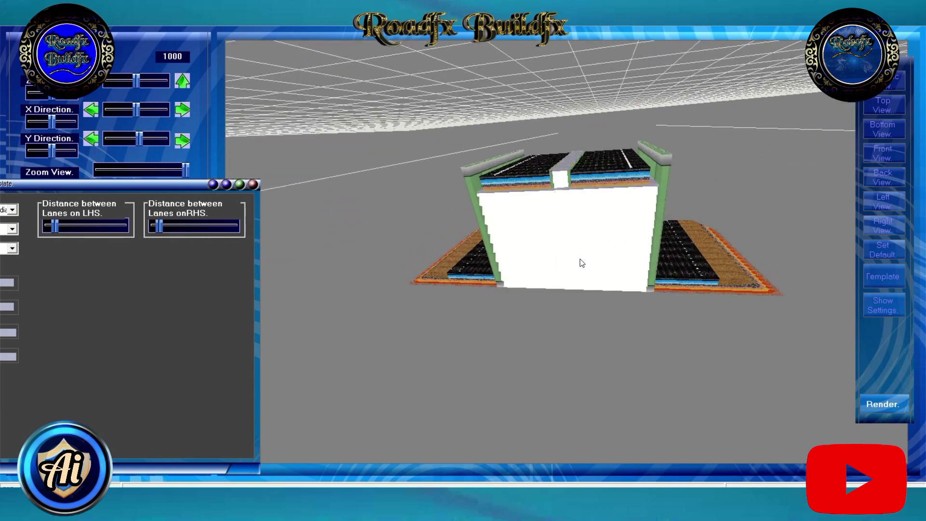
Select Road_Lane1 and drag its Road Size length far across the terrain.
left_click(245, 188)
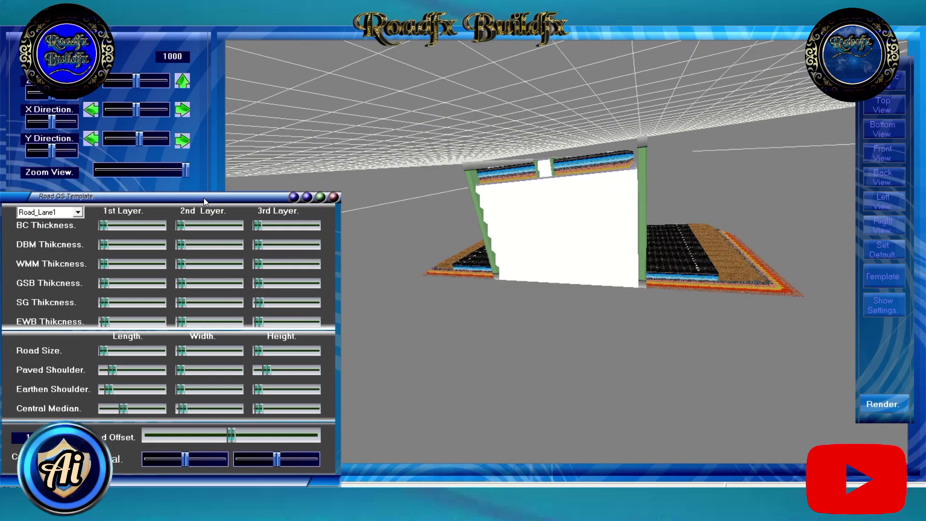
left_click(53, 212)
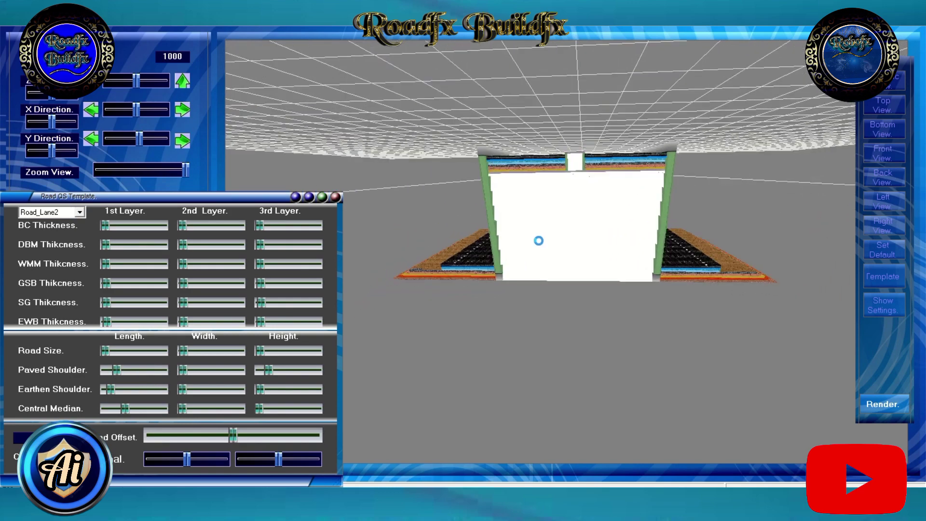
left_click(119, 351)
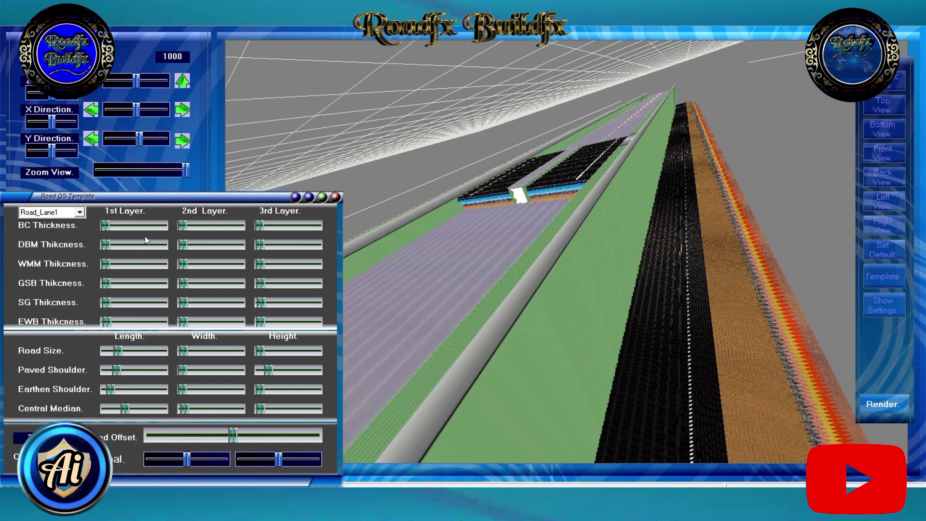
Select Road_Lane2 and lengthen it to match Road_Lane1.
left_click(54, 238)
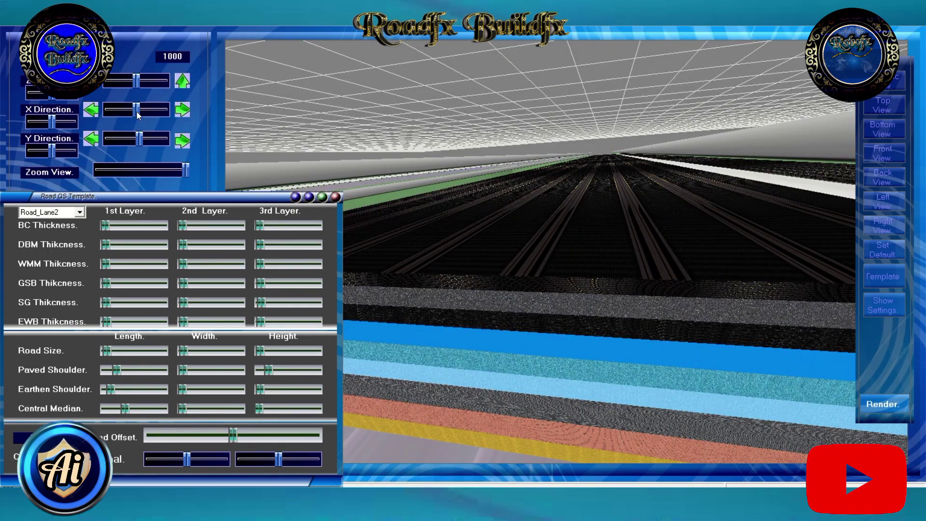
left_click_drag(137, 112, 143, 111)
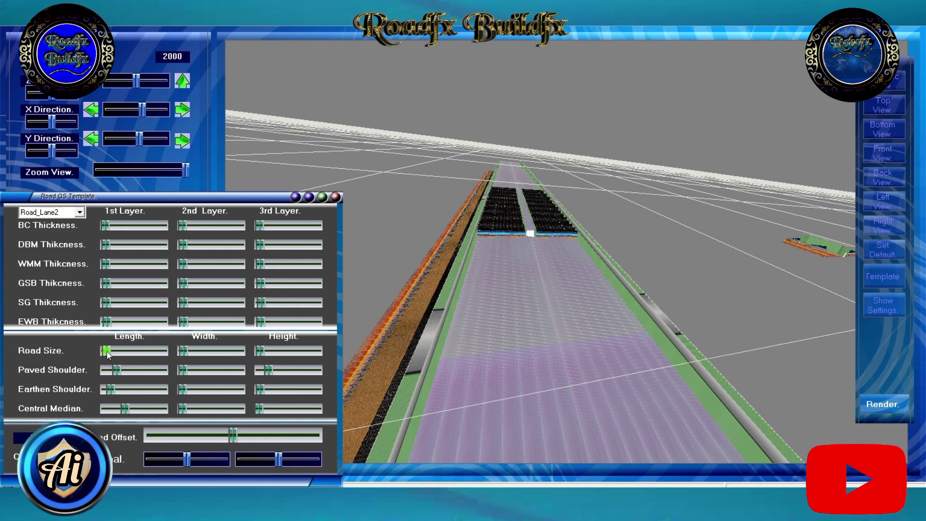
left_click_drag(107, 355, 110, 354)
left_click_drag(143, 113, 158, 111)
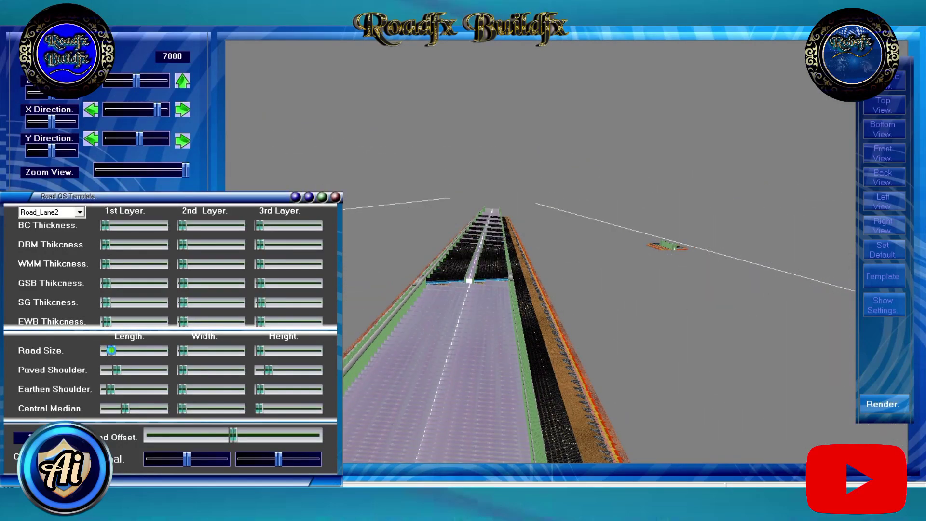
left_click_drag(111, 350, 114, 350)
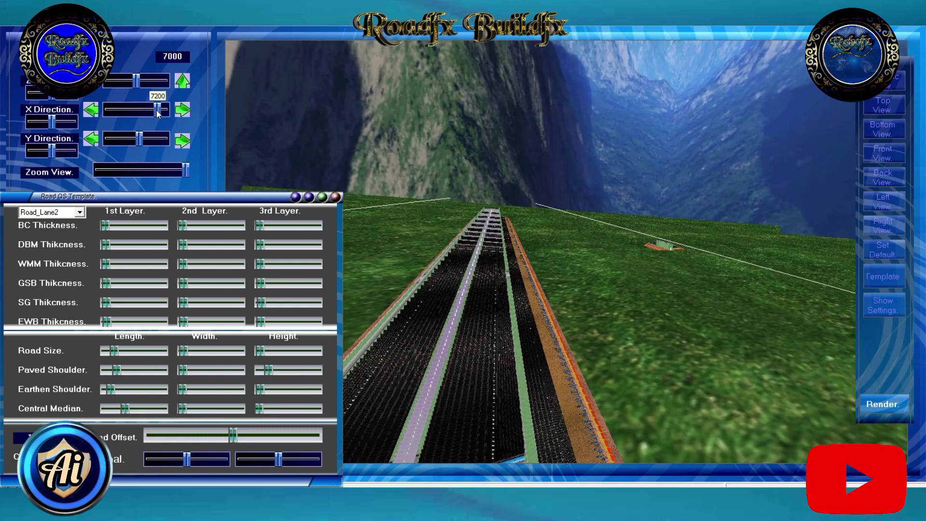
Drag the Central Median Length slider right so the median renders as a pink brick wall.
left_click_drag(157, 110, 166, 110)
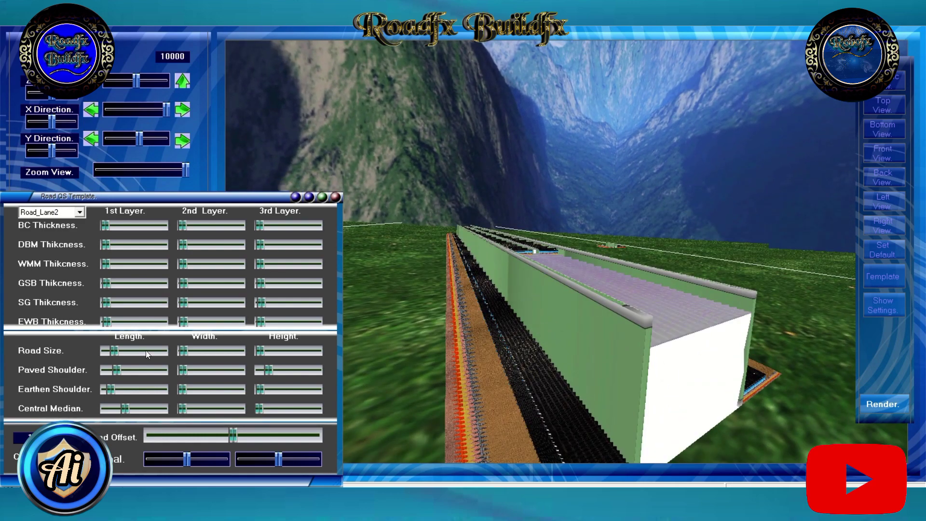
left_click(112, 349)
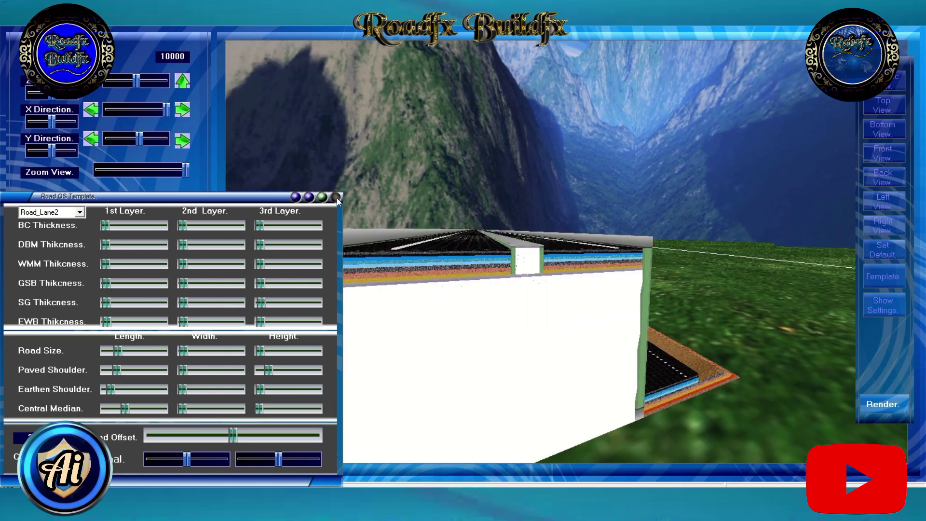
left_click(337, 197)
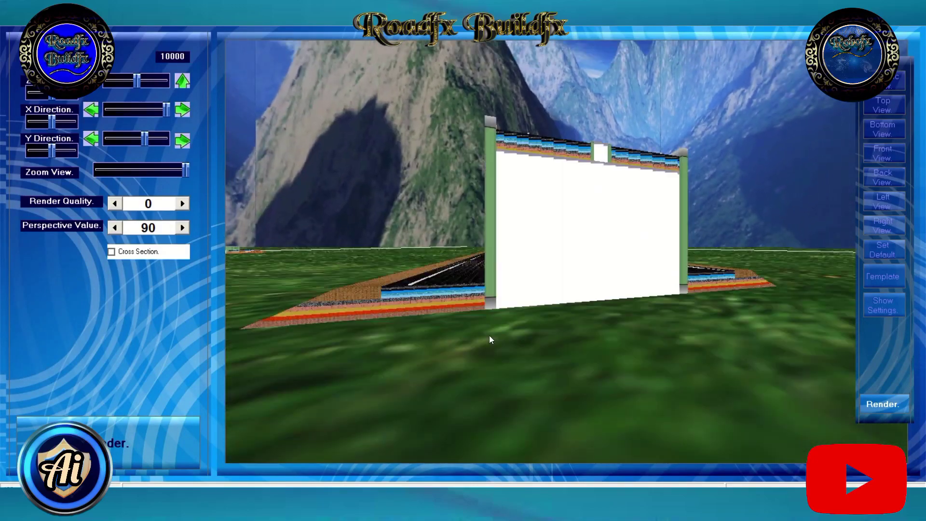
left_click(143, 408)
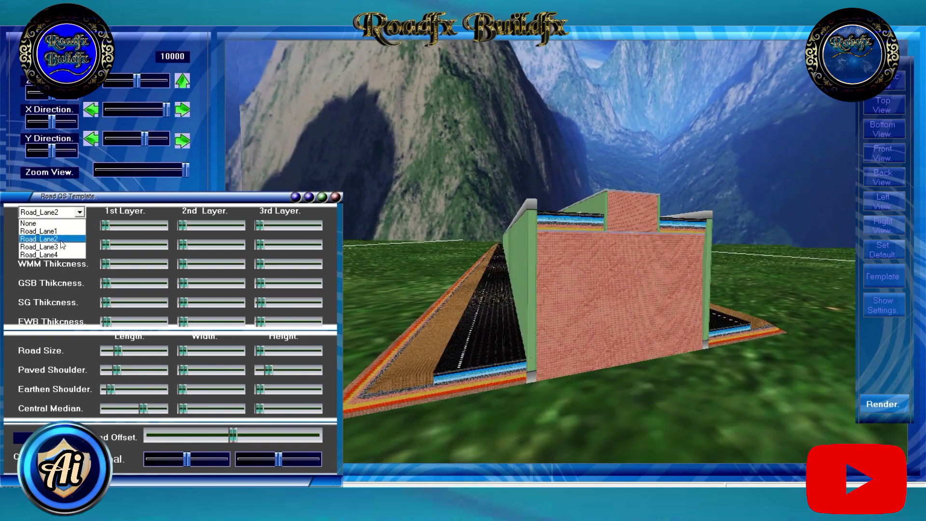
Widen Road_Lane1 slightly and thicken its BC, DBM, WMM, GSB, SG and base layers.
left_click_drag(183, 351, 186, 351)
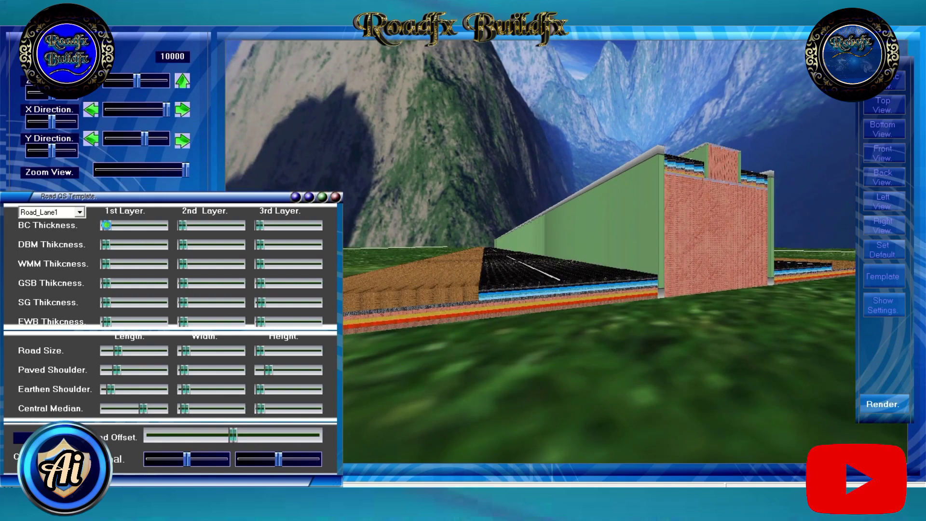
left_click_drag(105, 226, 109, 226)
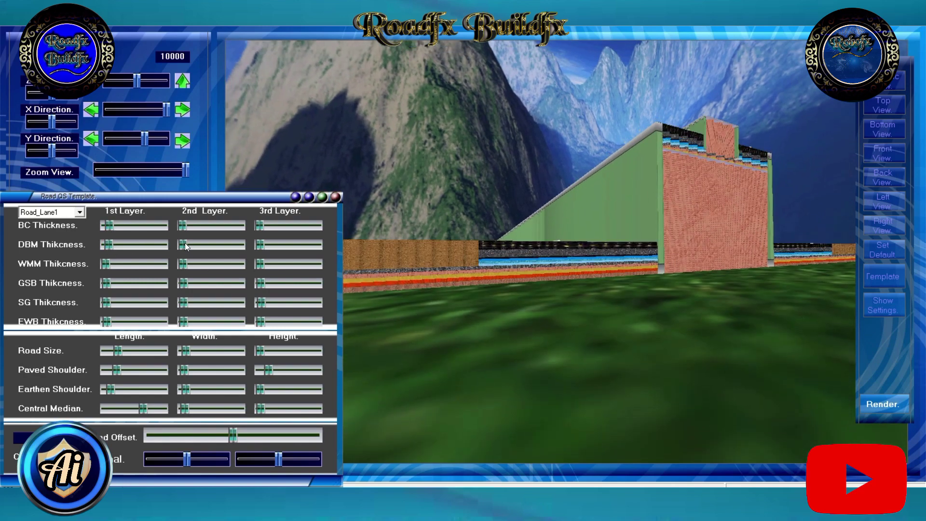
left_click_drag(184, 245, 188, 244)
left_click_drag(105, 263, 108, 264)
left_click_drag(182, 264, 185, 264)
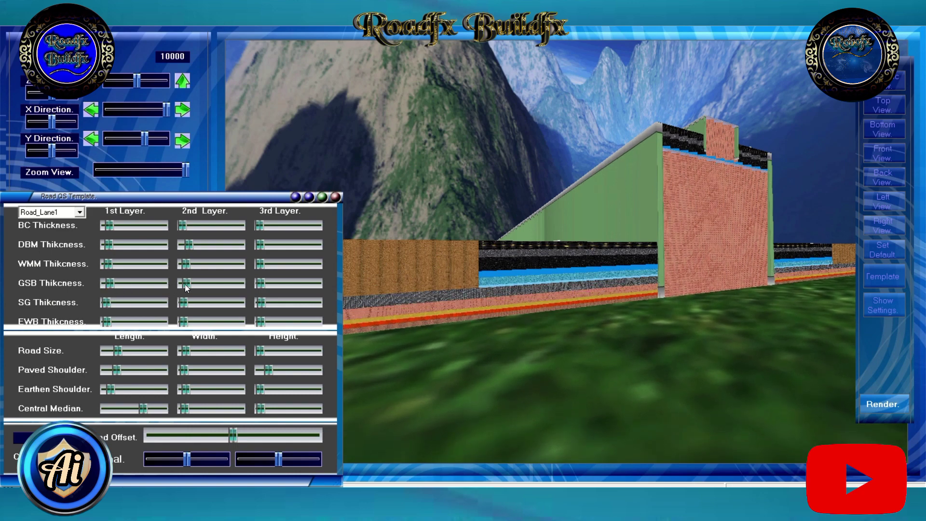
left_click_drag(106, 303, 110, 303)
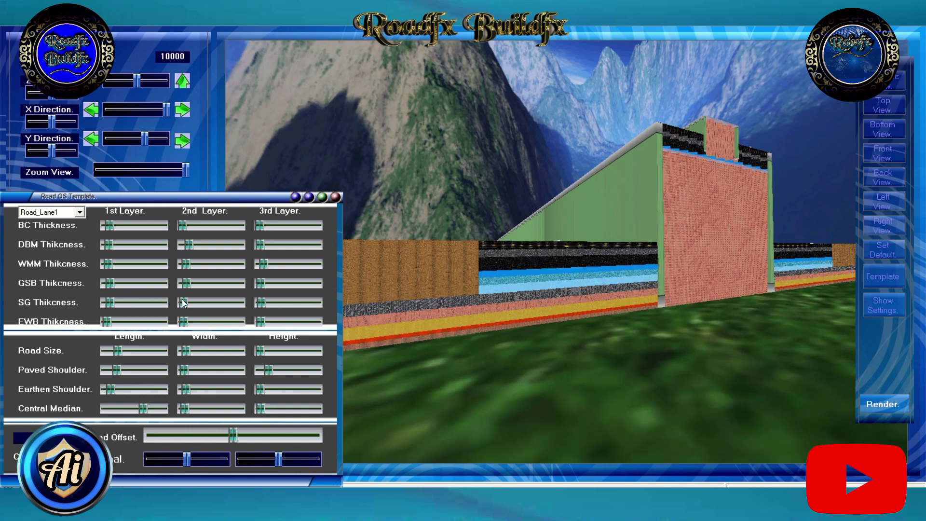
left_click_drag(183, 302, 189, 302)
left_click_drag(107, 322, 112, 321)
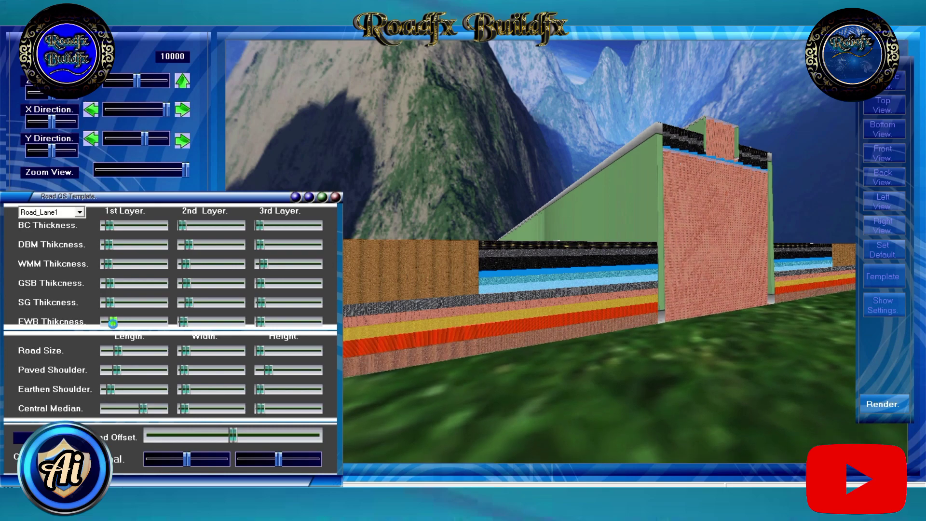
left_click(336, 198)
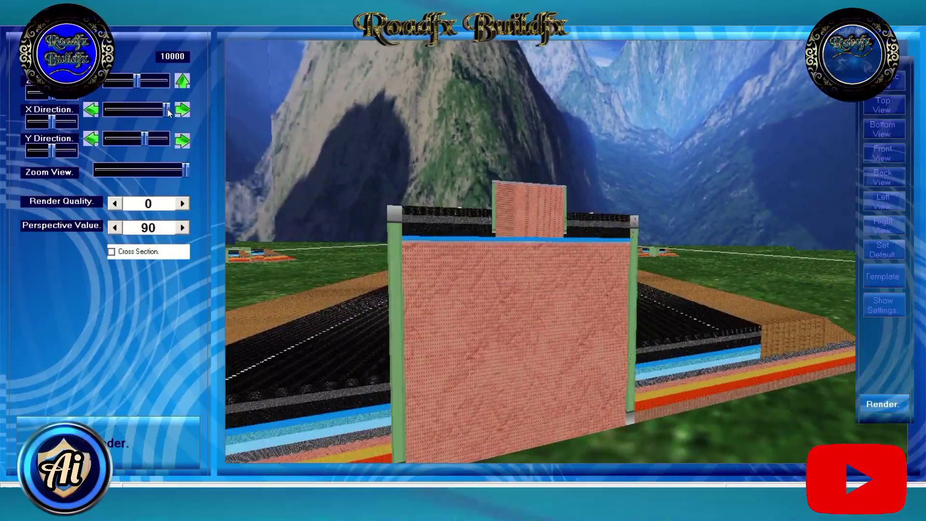
Choose the look-along-road preset, zoom out, and shift the camera to view the road end-on.
left_click(111, 115)
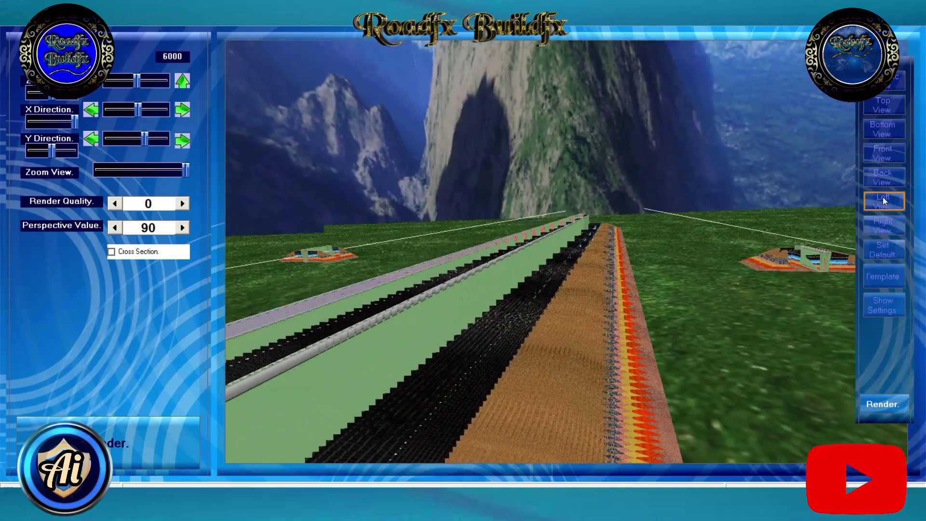
left_click(884, 202)
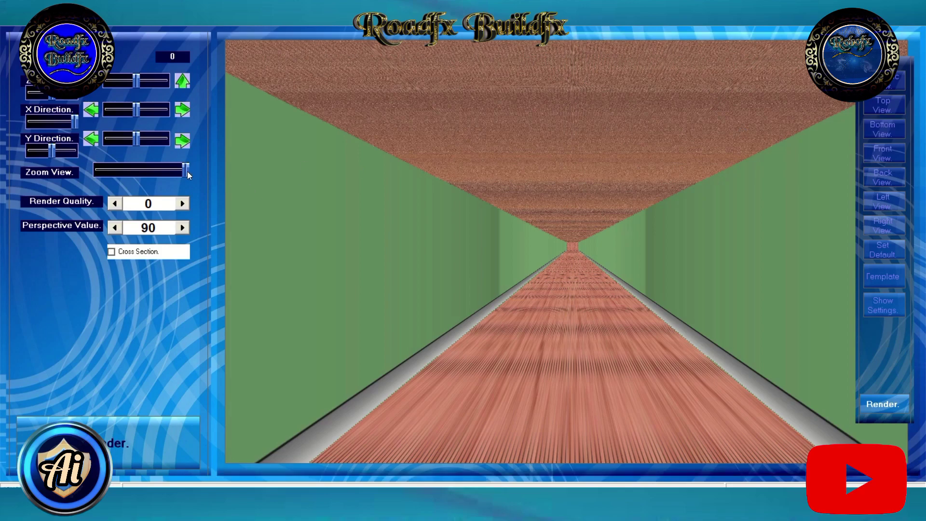
left_click_drag(186, 170, 125, 170)
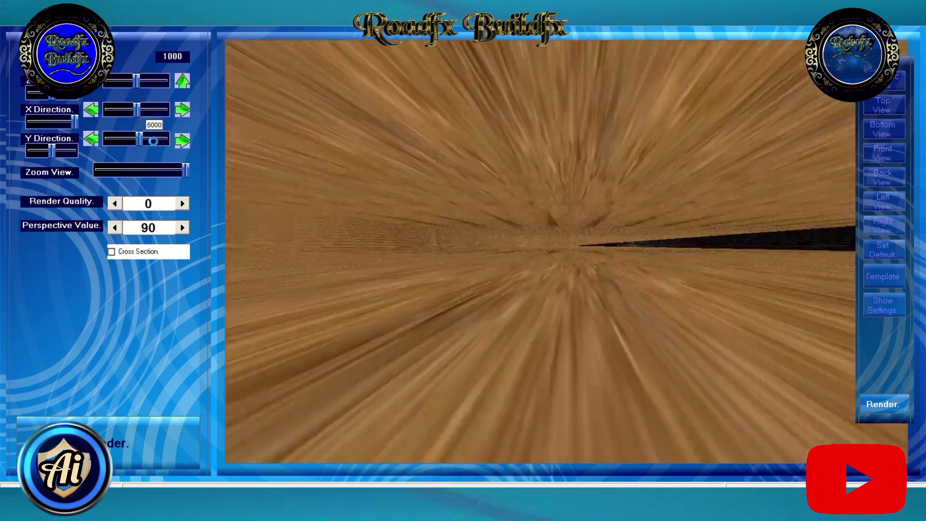
left_click_drag(153, 140, 125, 139)
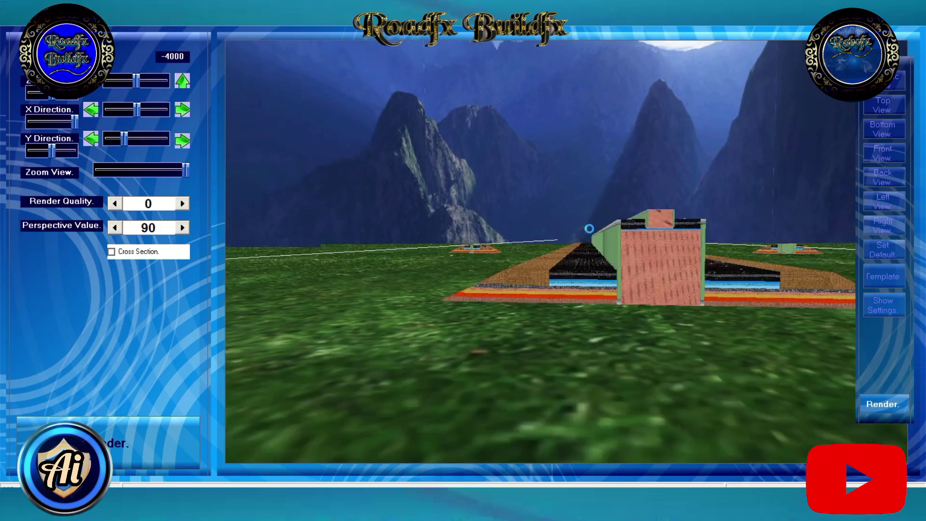
Raise the central median height in the road template and begin adjusting Road_Lane2's left camber.
left_click(883, 305)
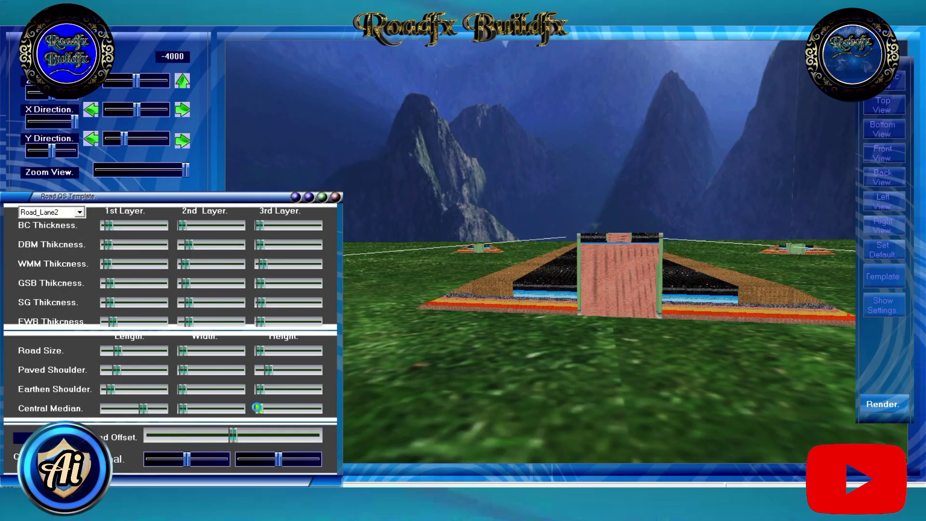
left_click_drag(259, 407, 318, 408)
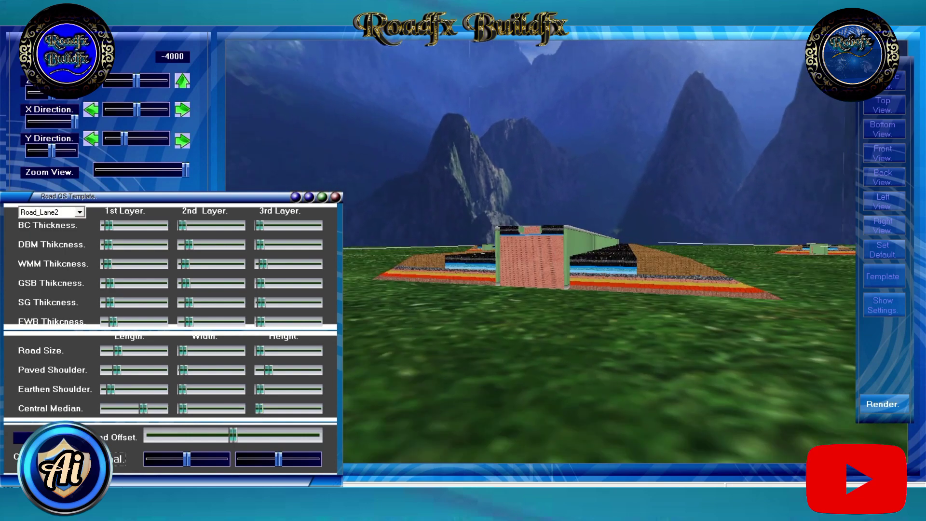
left_click_drag(187, 461, 181, 463)
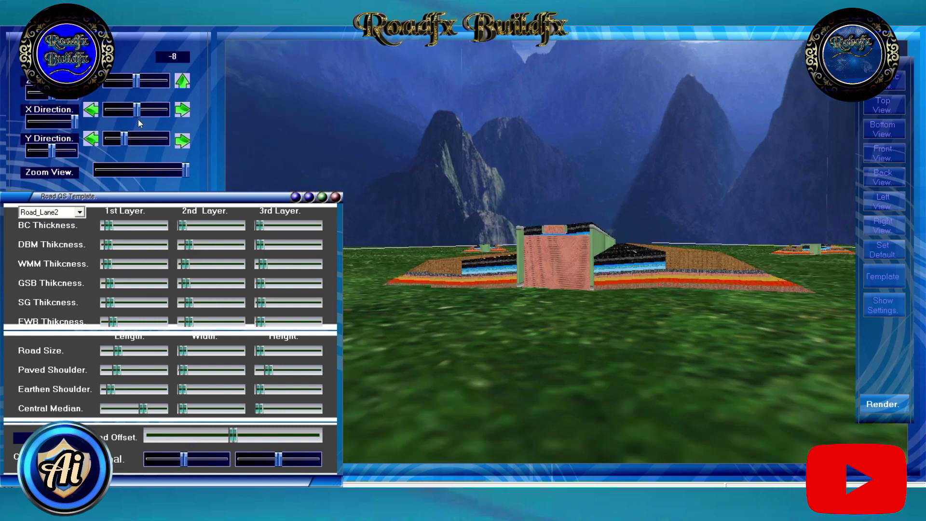
Fine-tune Road_Lane2's left and right camber sliders until the camber reads -2.
left_click(140, 110)
left_click(126, 141)
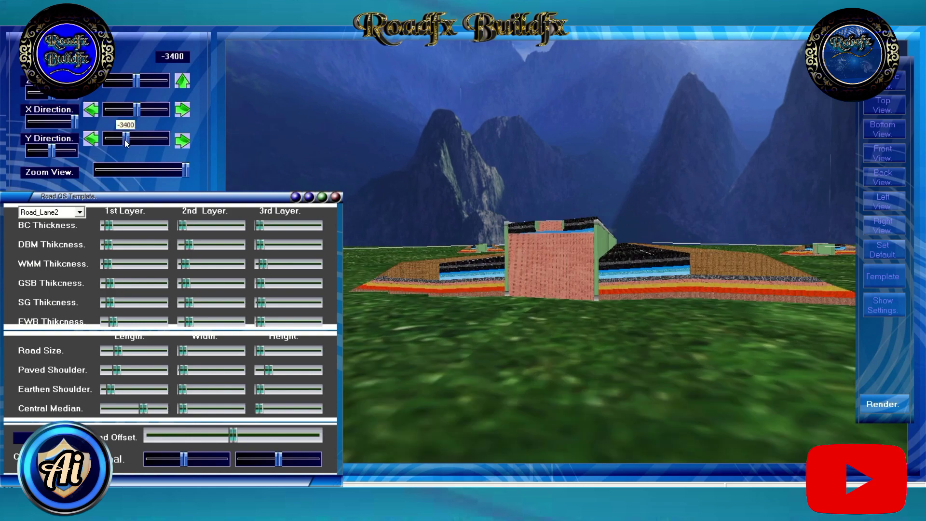
left_click_drag(183, 461, 190, 461)
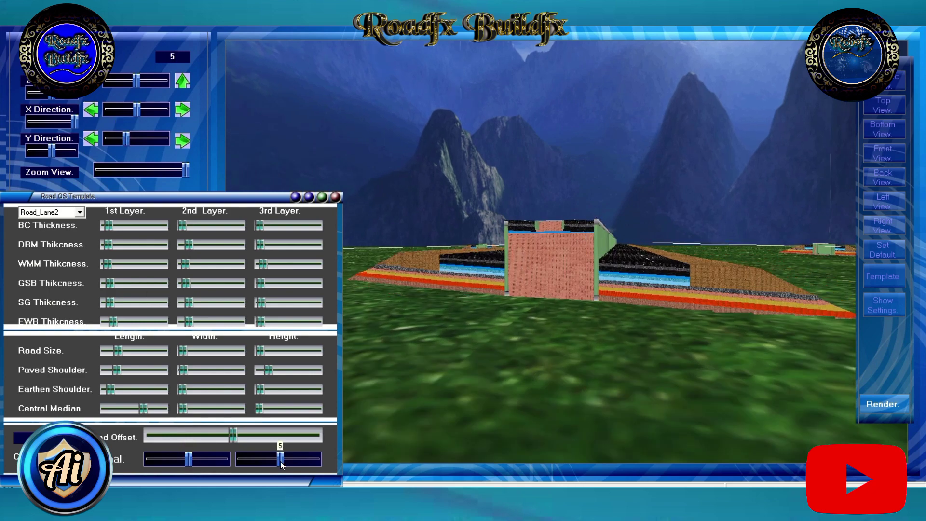
left_click_drag(280, 461, 288, 460)
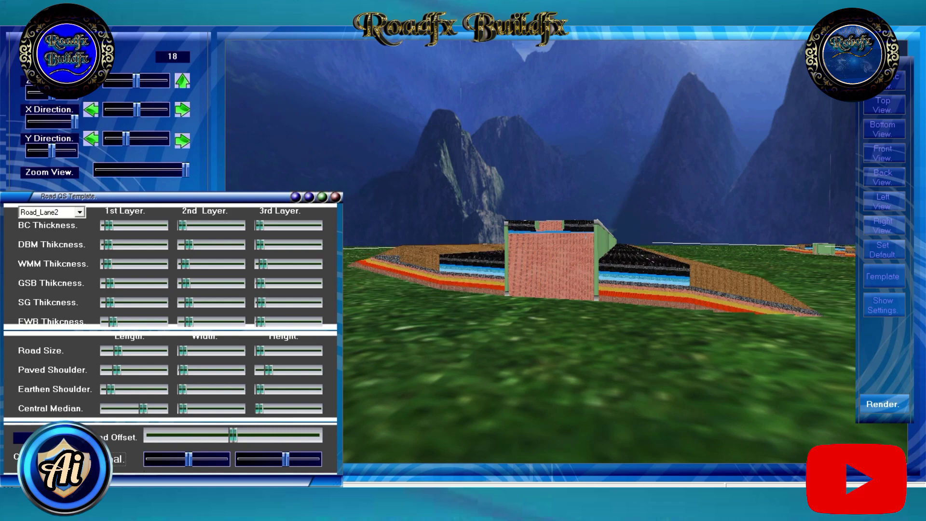
left_click(188, 459)
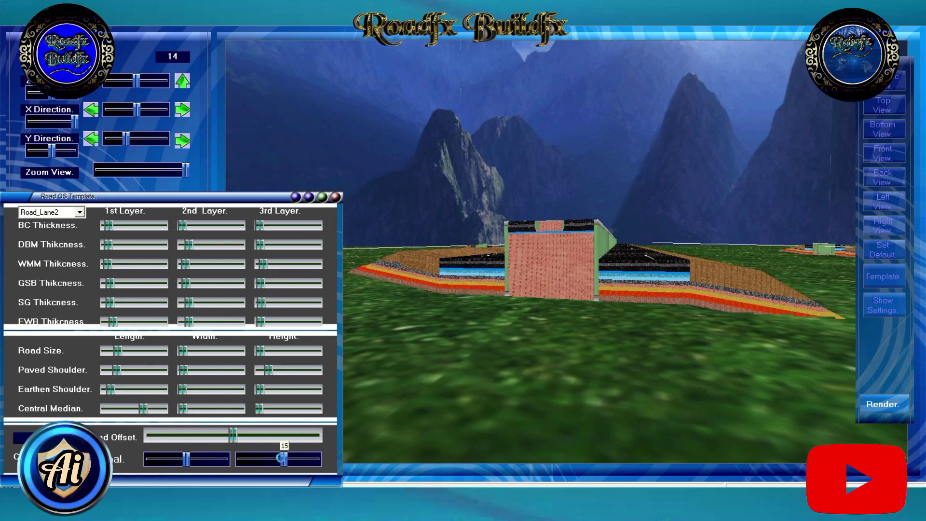
left_click_drag(279, 460, 275, 455)
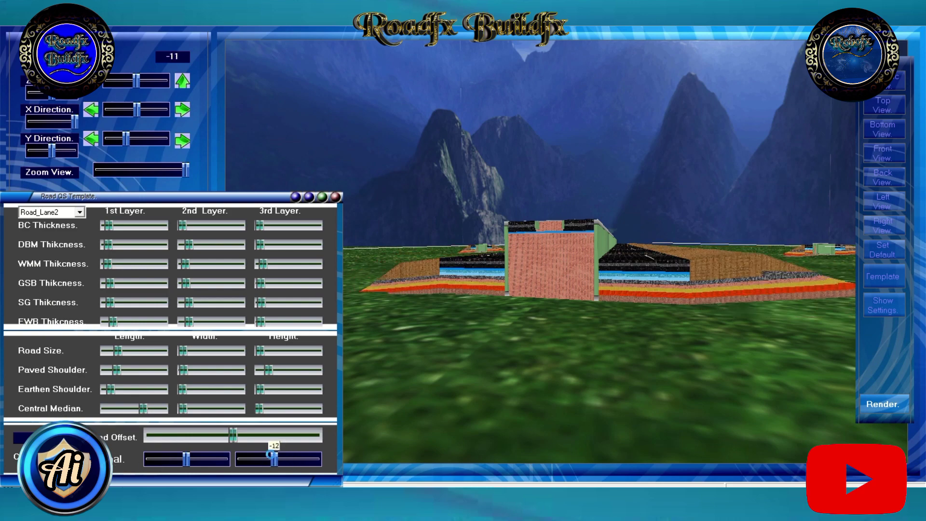
mouse_move(188, 460)
left_mouse_down()
mouse_move(195, 465)
mouse_move(186, 465)
left_mouse_up()
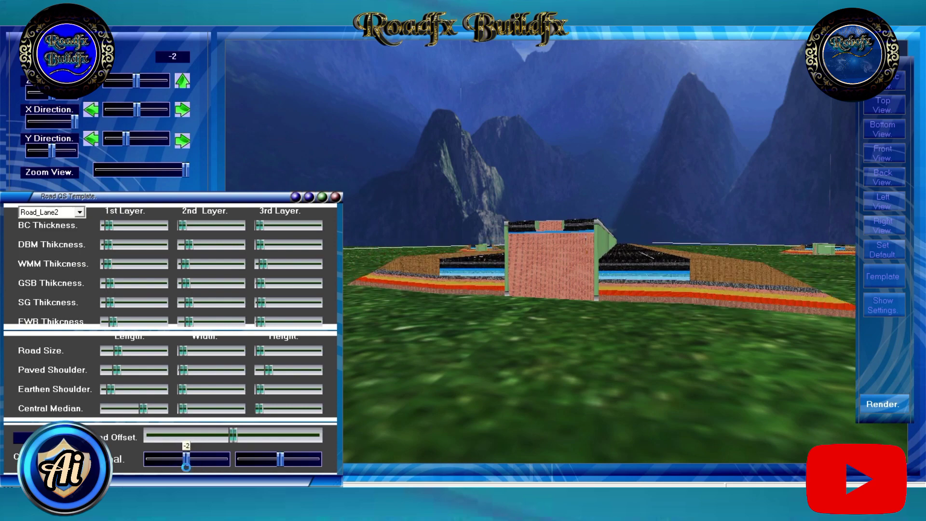
Select Road_Lane1, lengthen it slightly and increase its left-side camber.
left_click(79, 212)
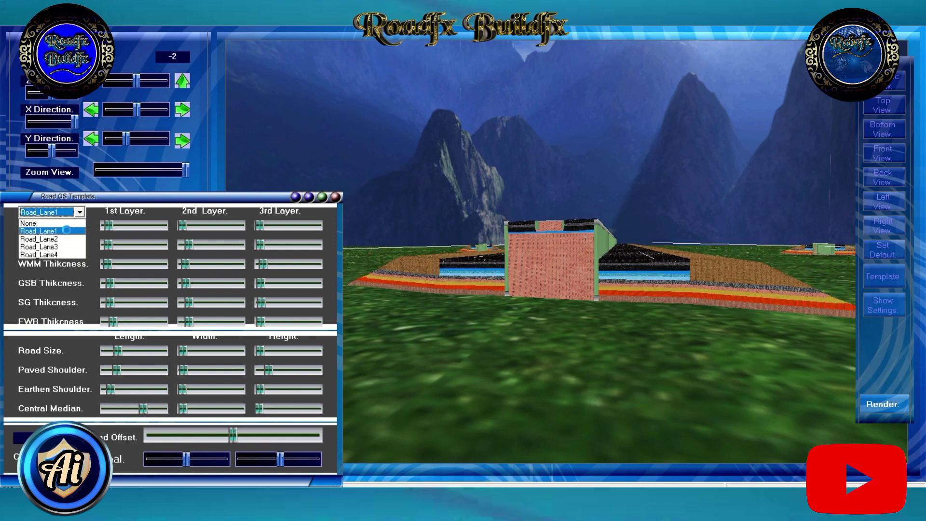
left_click(38, 221)
left_click_drag(117, 349, 119, 351)
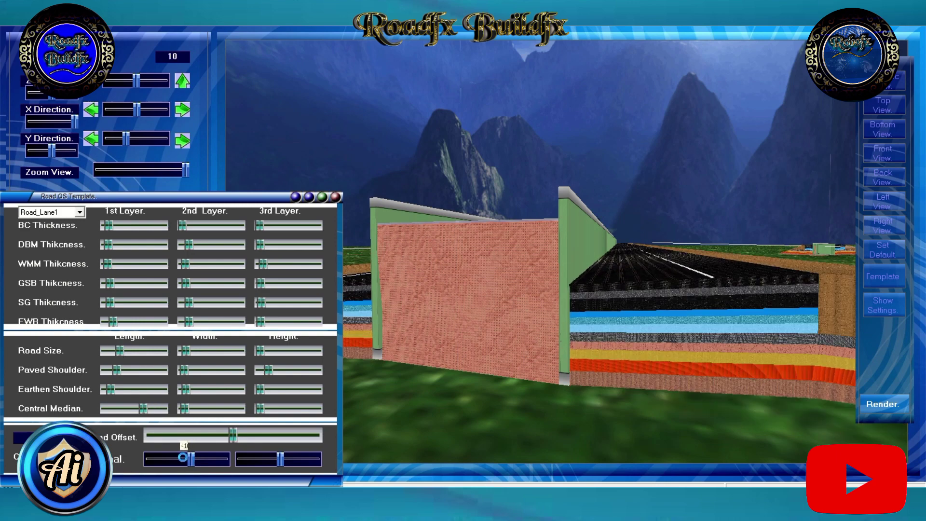
left_click_drag(186, 459, 190, 458)
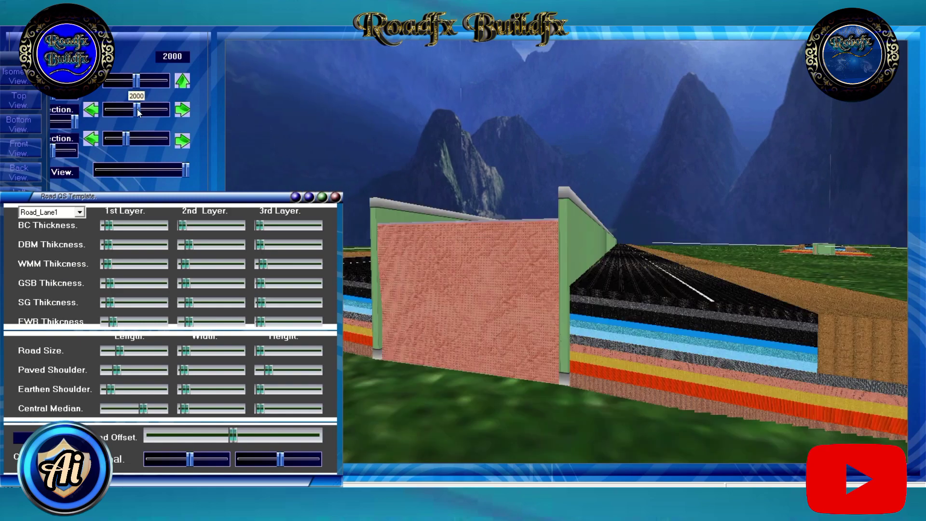
Try right camber -11 and left camber -13, then restore Road_Lane1 to normal camber.
left_click(182, 140)
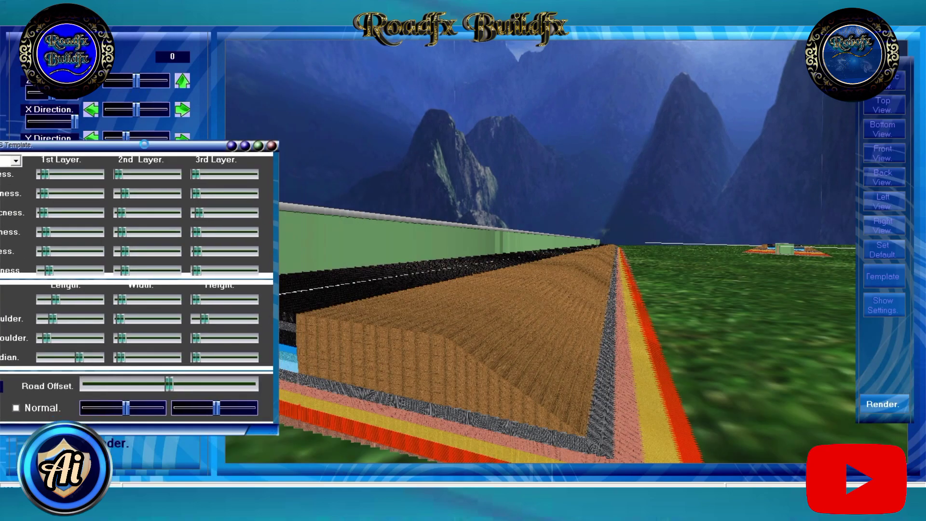
left_click_drag(217, 337, 220, 333)
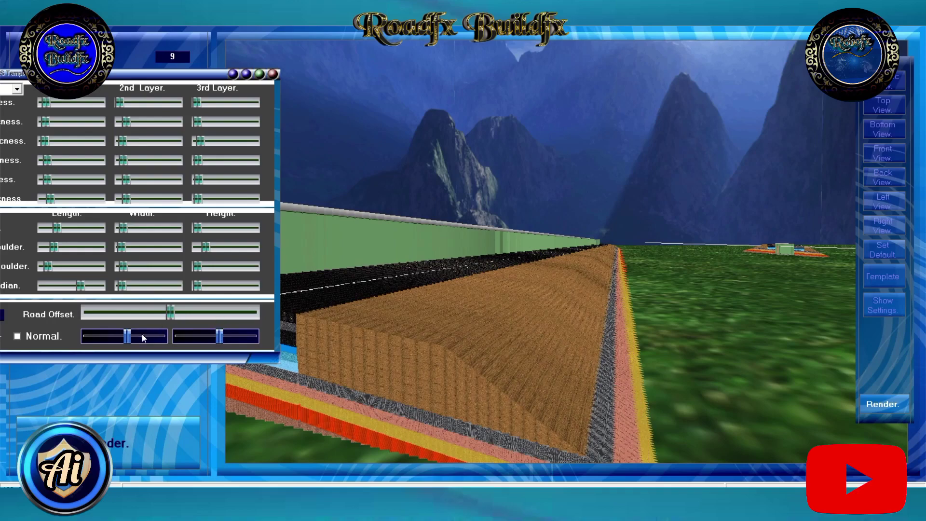
left_click_drag(128, 336, 123, 333)
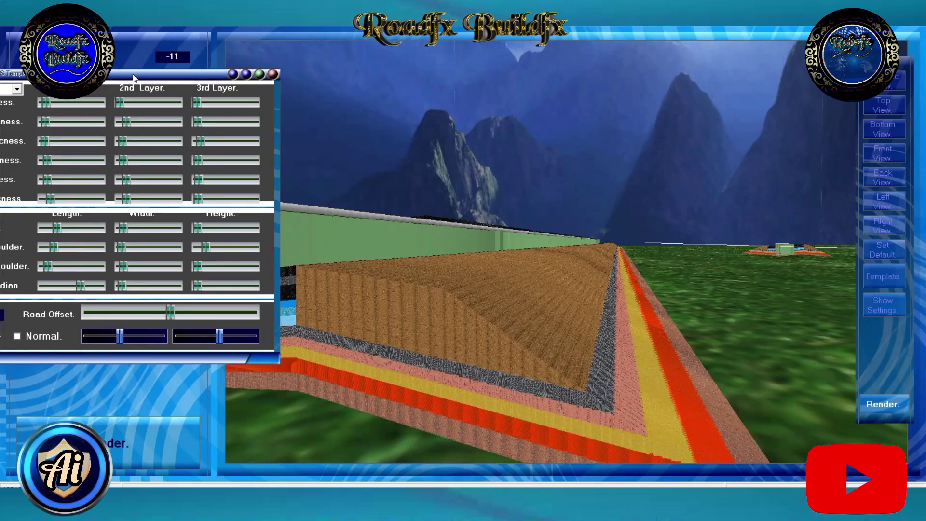
left_click_drag(778, 329, 782, 330)
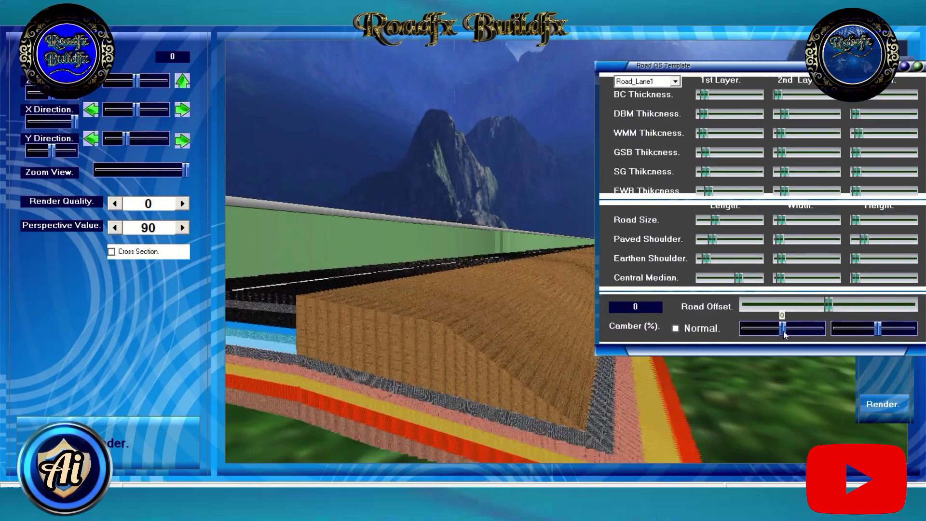
left_click(675, 328)
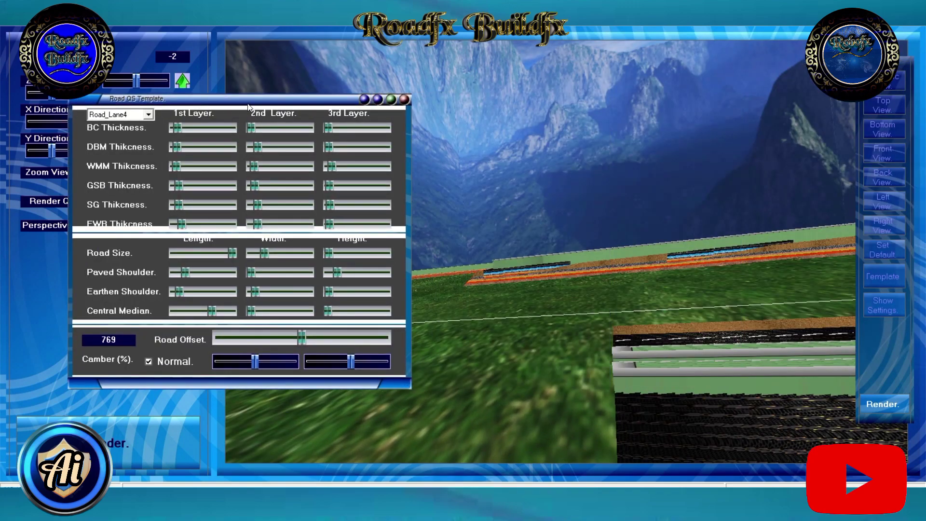
Move the template panel aside and swing the camera to look along the road.
left_click_drag(248, 107, 186, 270)
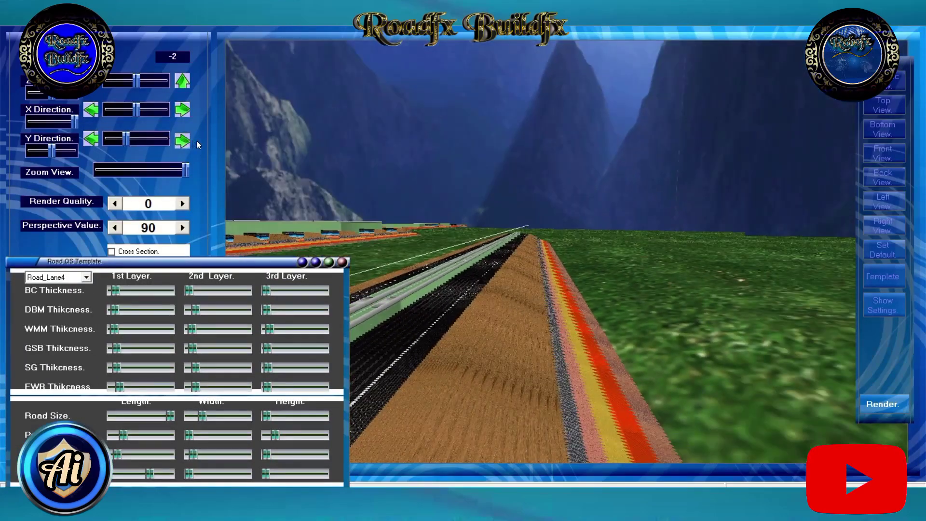
mouse_move(126, 140)
left_mouse_down()
mouse_move(135, 139)
mouse_move(137, 110)
left_mouse_up()
Slightly reduce the left-hand lane spacing in the lane settings.
left_click(283, 265)
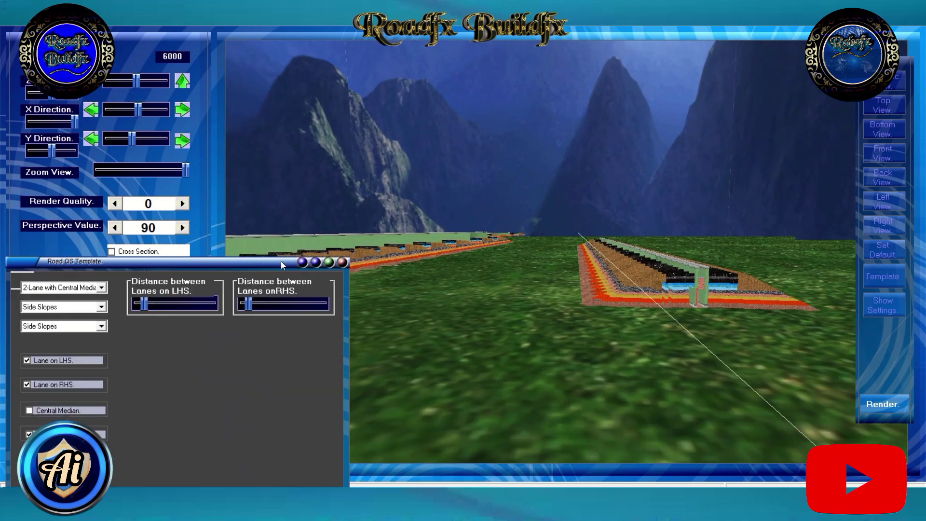
left_click_drag(148, 169, 139, 167)
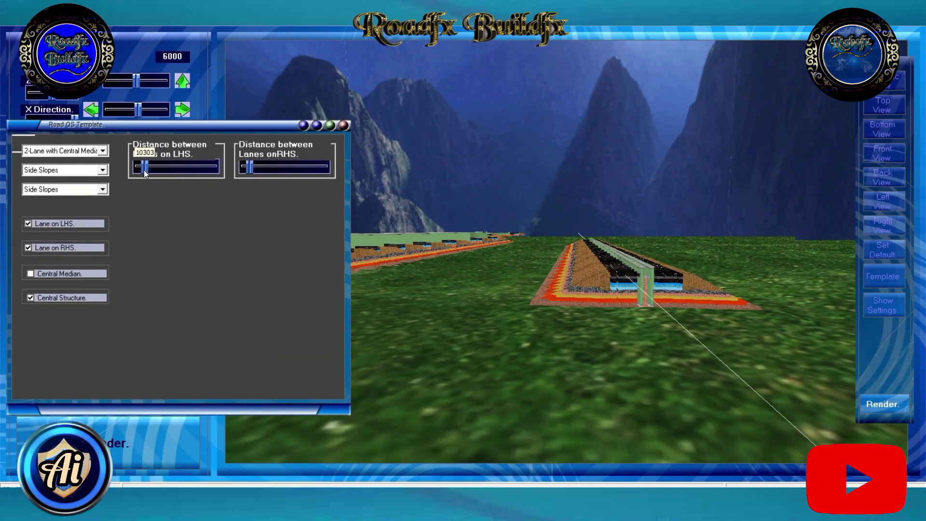
left_click(331, 126)
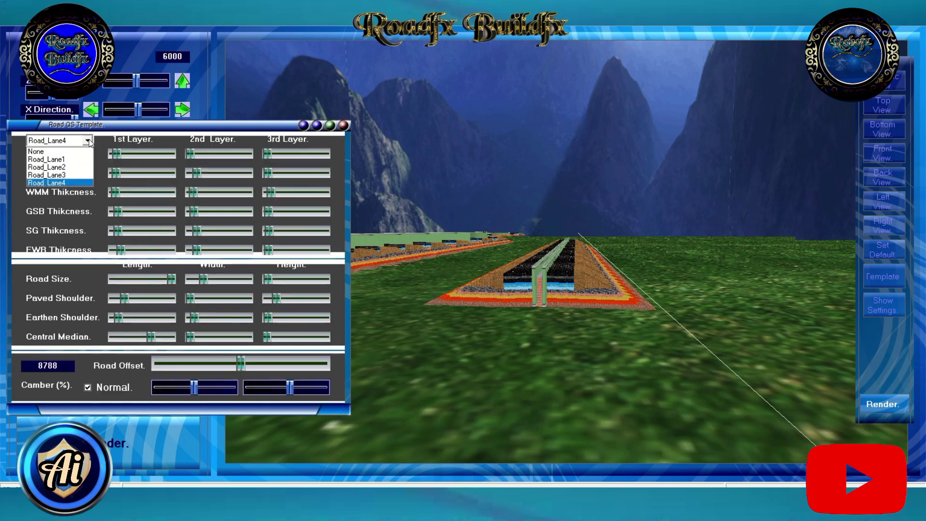
Lengthen the road, widen the lanes and earthen shoulder, and make the central median much taller.
left_click_drag(119, 278, 122, 279)
left_click_drag(199, 126, 195, 30)
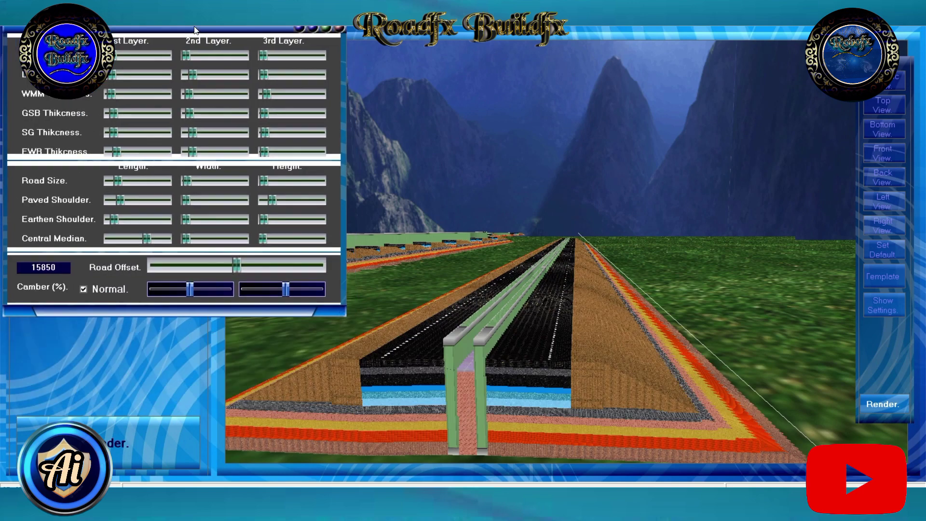
left_click_drag(187, 182, 191, 182)
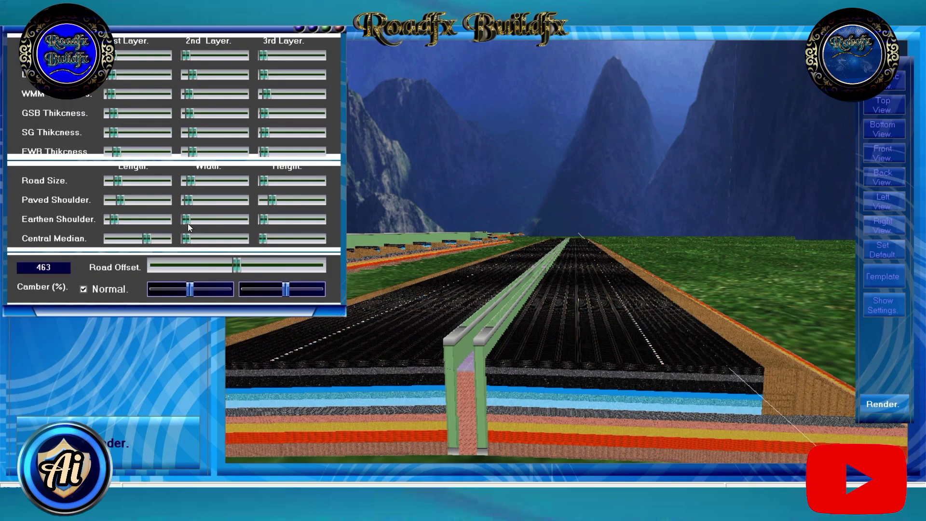
left_click_drag(189, 221, 187, 238)
left_click_drag(266, 243, 264, 239)
Give the lane a custom camber instead of normal, with left-side camber 7.
left_click_drag(297, 30, 317, 78)
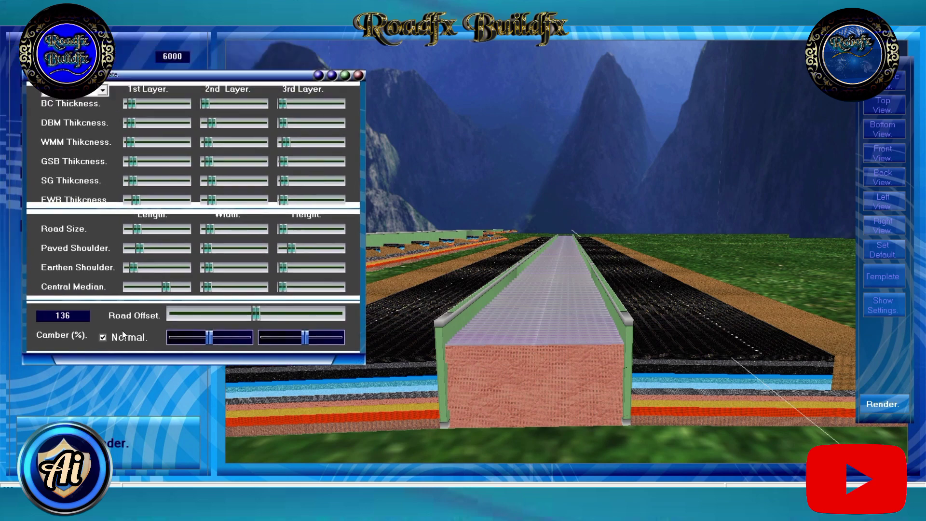
left_click(115, 338)
left_click(114, 337)
left_click(240, 340)
left_click_drag(217, 338, 210, 338)
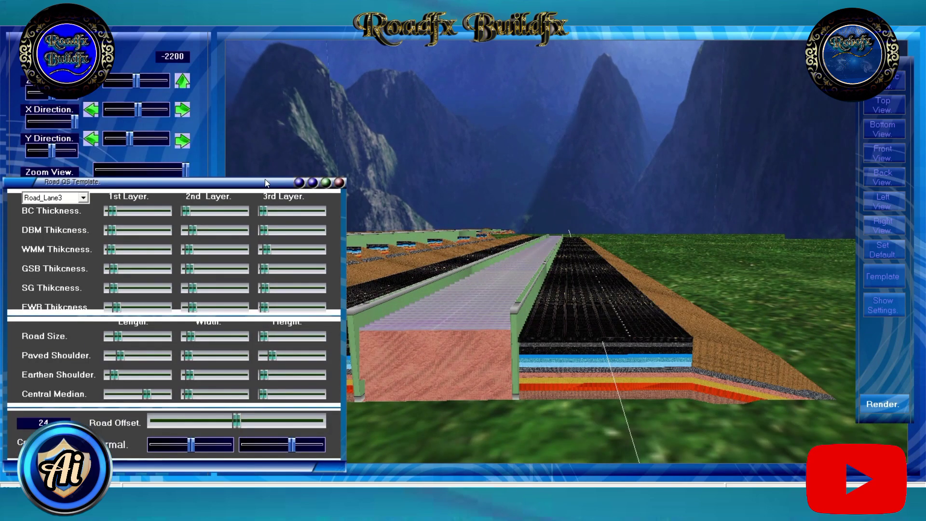
Set Road_Lane3's right camber to -12, restore normal camber, and narrow the central structure to a thin wall.
left_click_drag(295, 383, 281, 384)
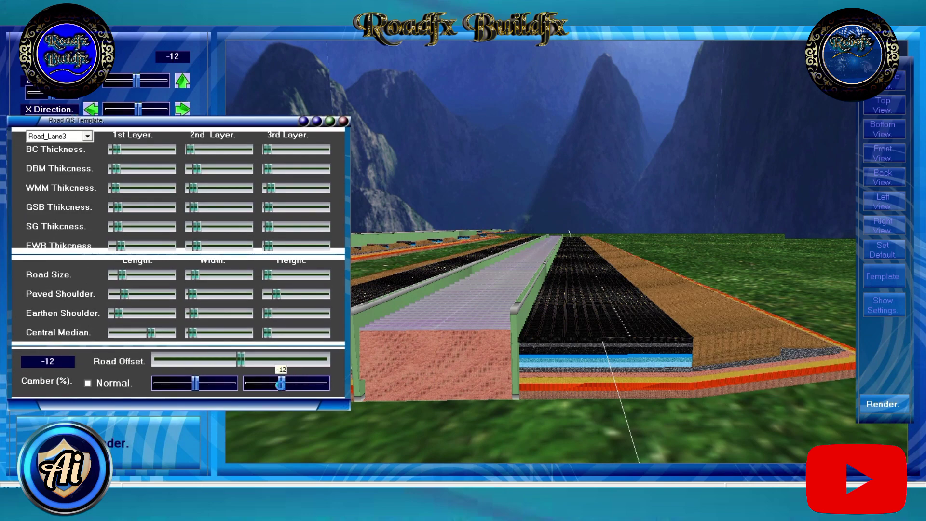
left_click(87, 382)
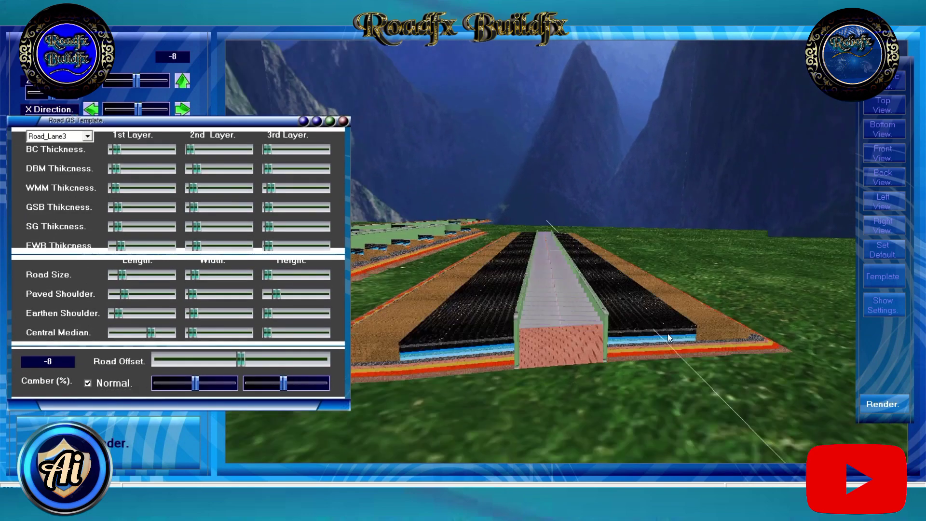
left_click_drag(193, 333, 190, 332)
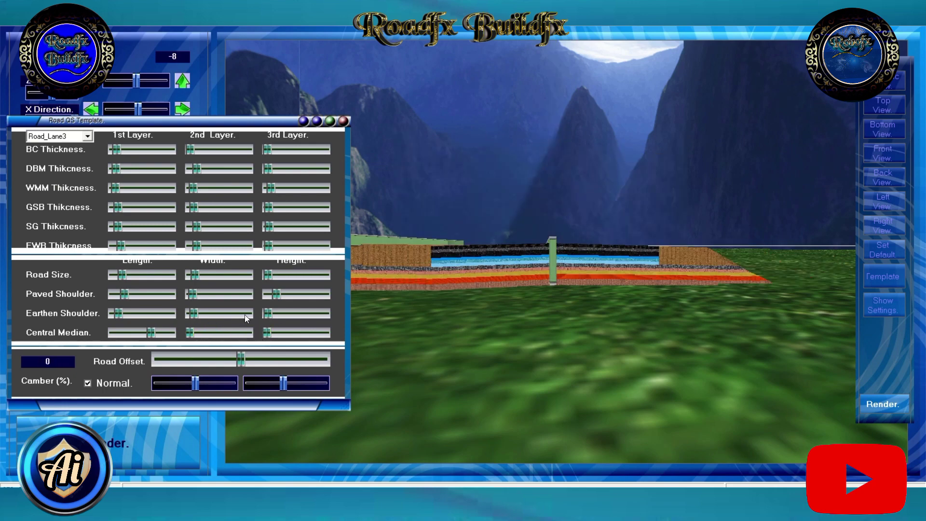
left_click(304, 122)
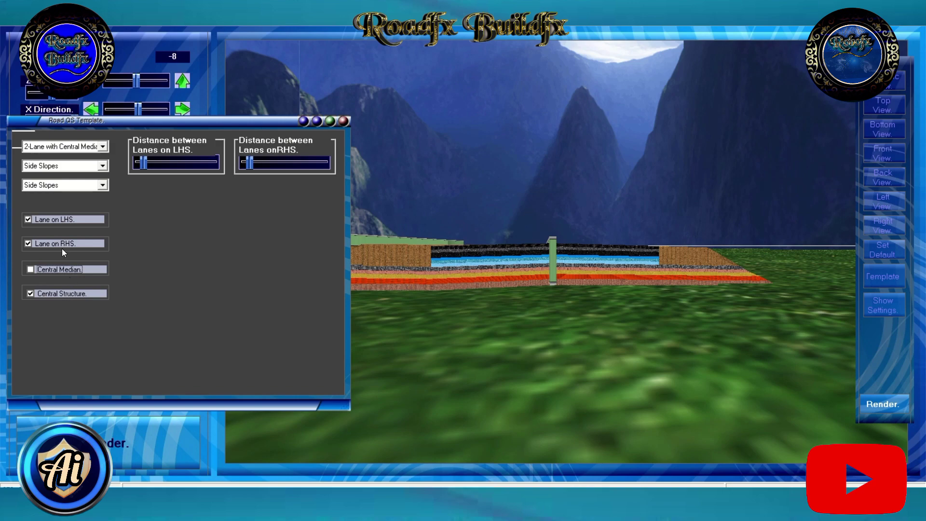
Rebuild the road with only the two lanes and widen the central median gap between them.
left_click(62, 221)
left_click(54, 294)
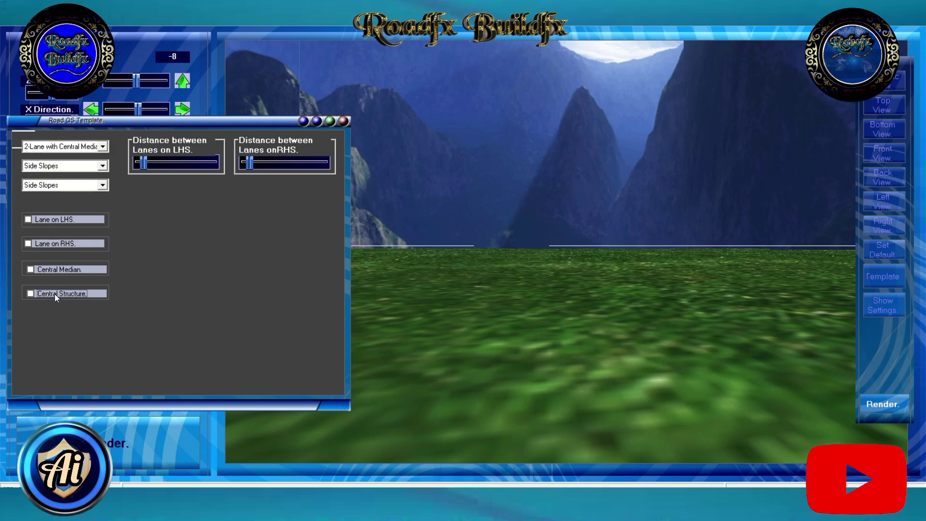
left_click(59, 222)
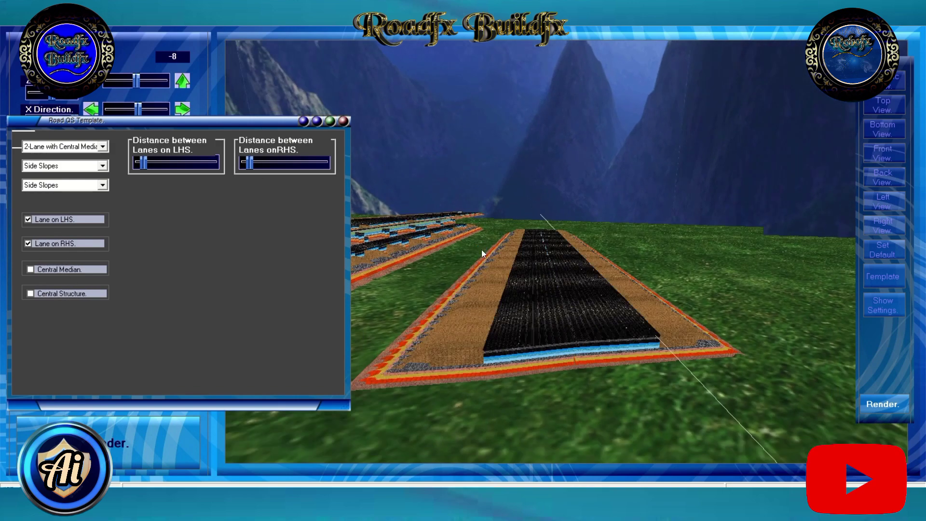
left_click(330, 121)
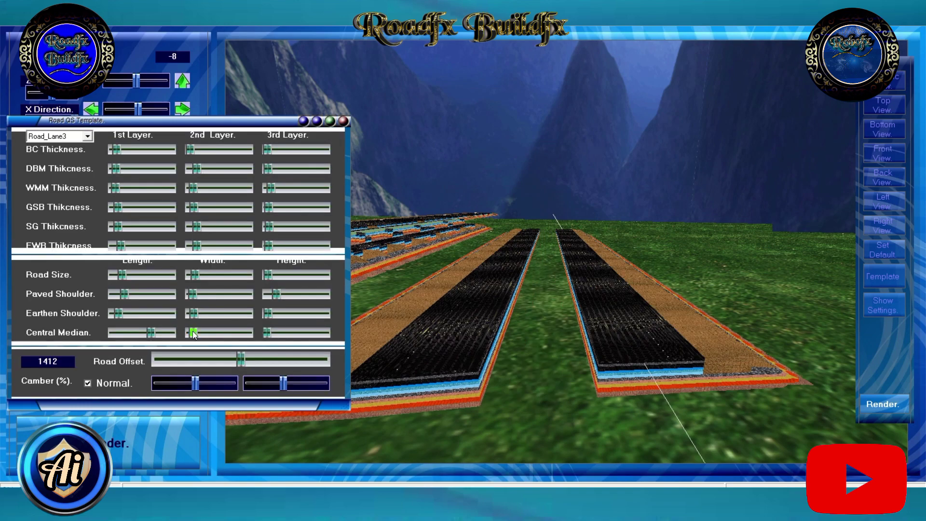
left_click_drag(192, 331, 193, 332)
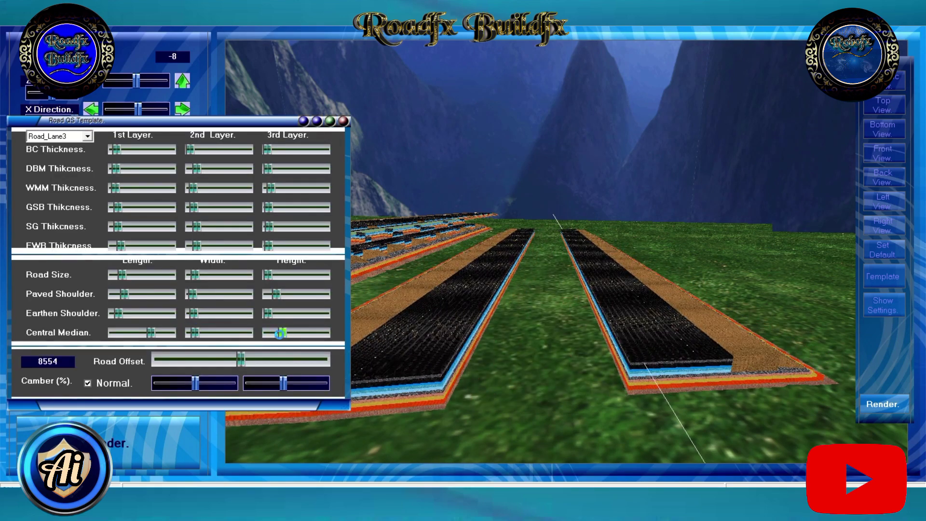
Turn on the central median and turn off the central structure walls.
left_click(305, 121)
left_click(74, 270)
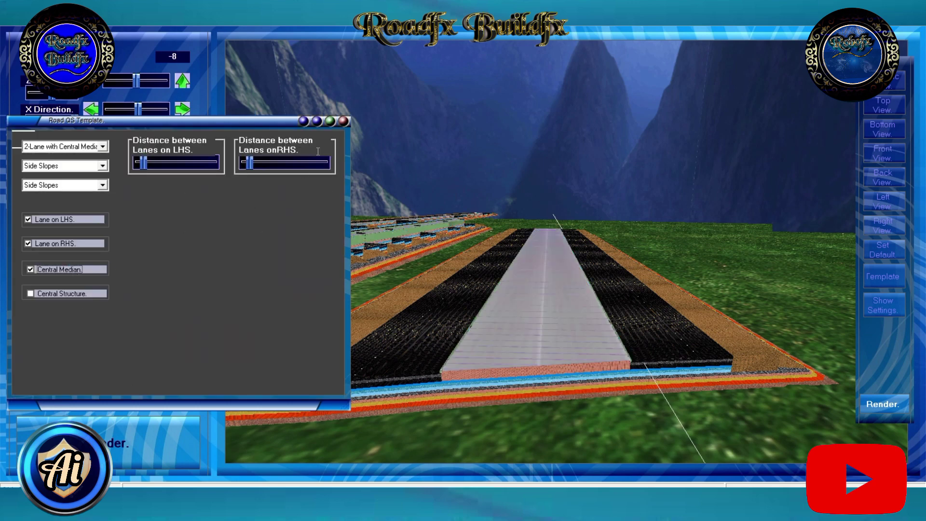
left_click(50, 293)
left_click(59, 294)
left_click(58, 268)
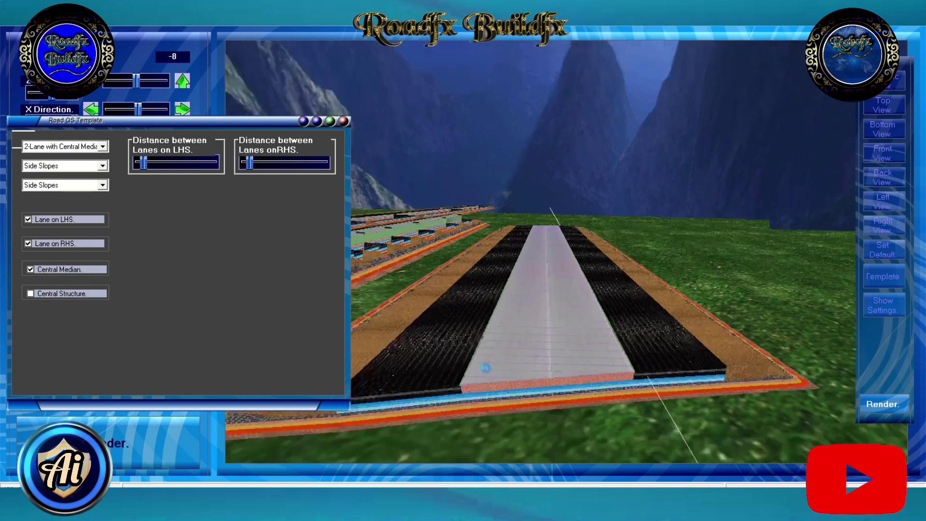
Try a taller central median, then replace it with the brick central structure.
left_click(304, 122)
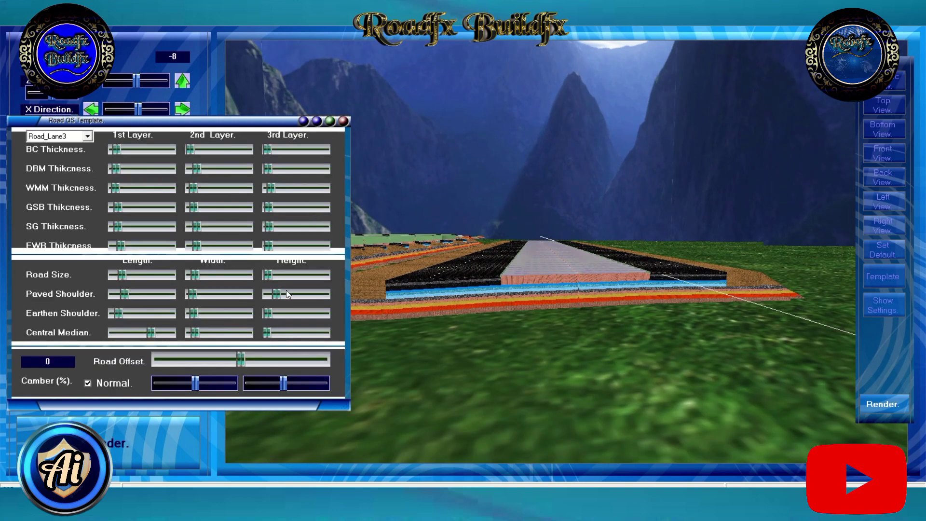
left_click_drag(267, 333, 268, 333)
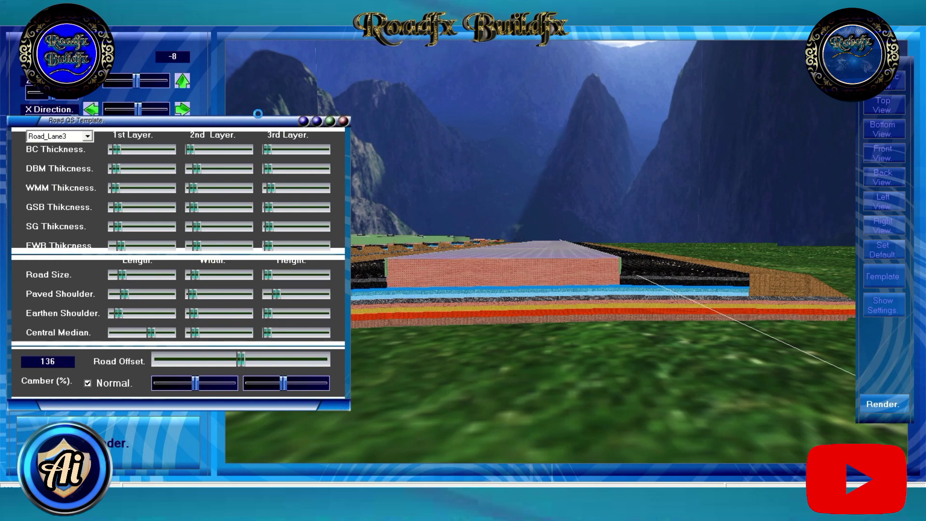
left_click(304, 121)
left_click(74, 289)
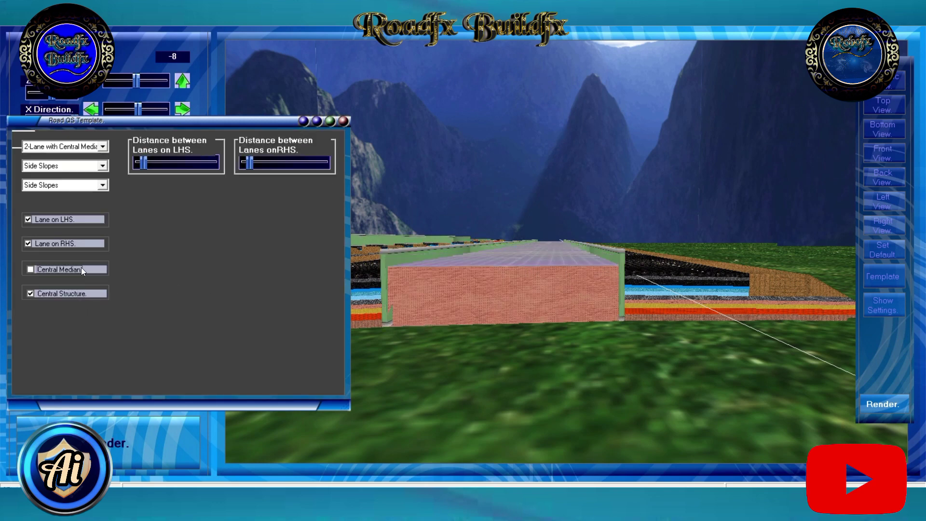
left_click(81, 267)
Widen the central structure and nudge the left-hand lane spacing slightly wider.
left_click(330, 121)
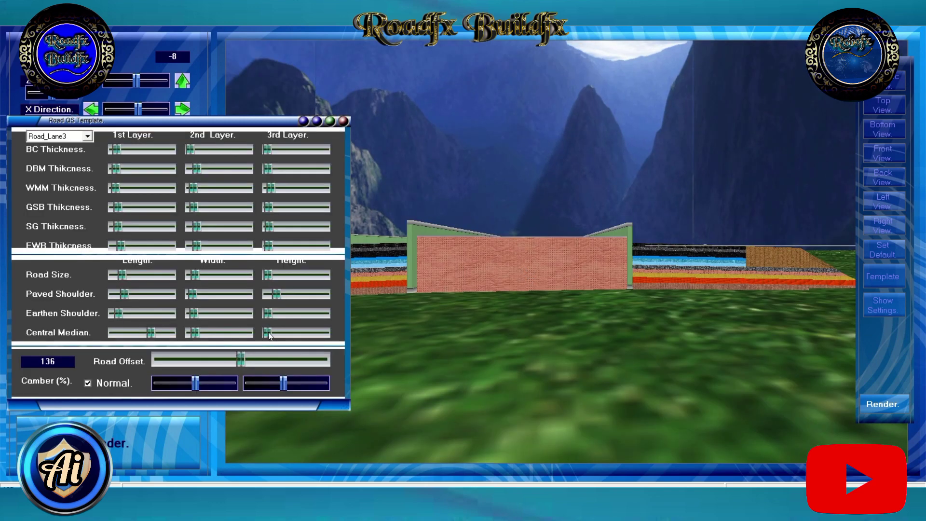
left_click(200, 333)
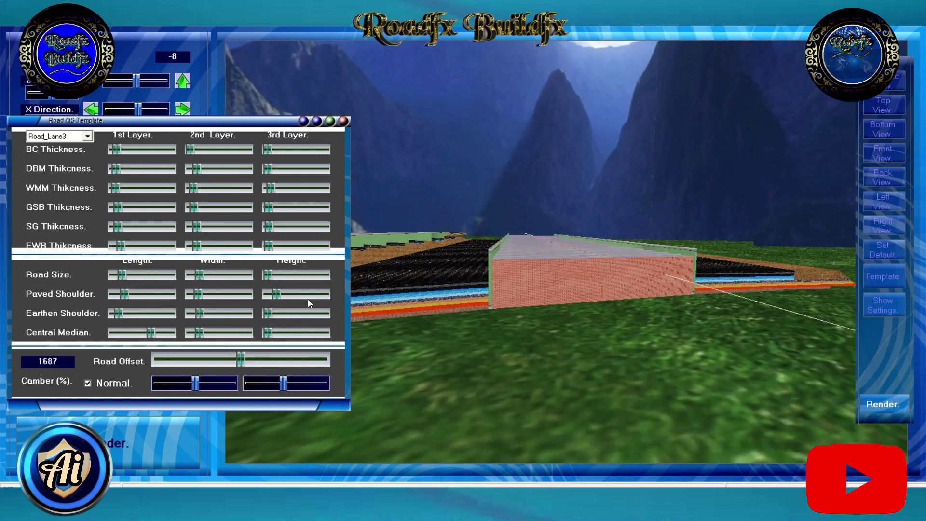
left_click(304, 121)
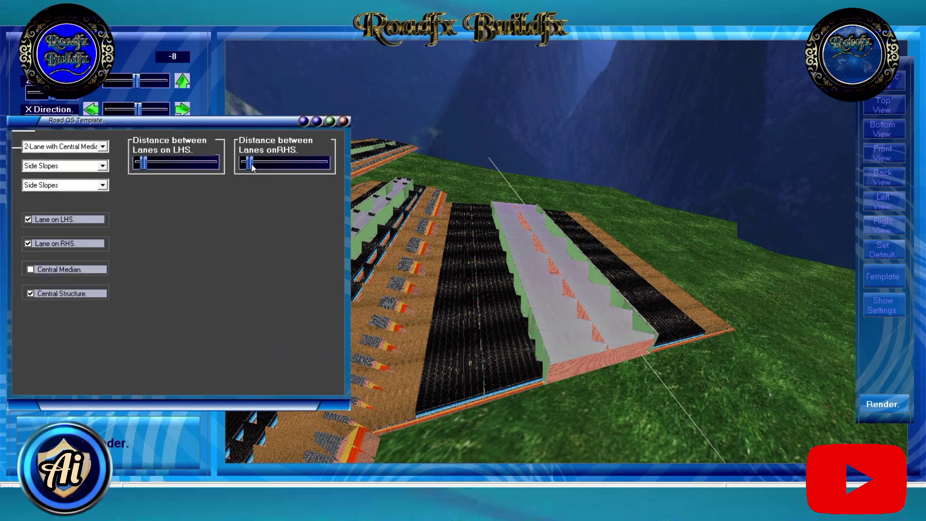
key("Right")
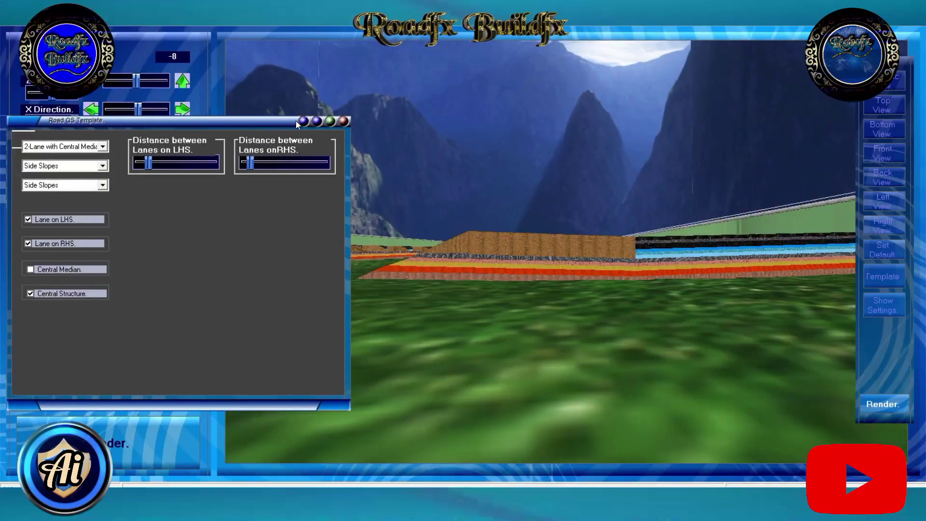
Switch off normal camber on Road_Lane3 and tilt its cross-slope the other way to a camber of 6.
left_click(327, 122)
left_click(90, 383)
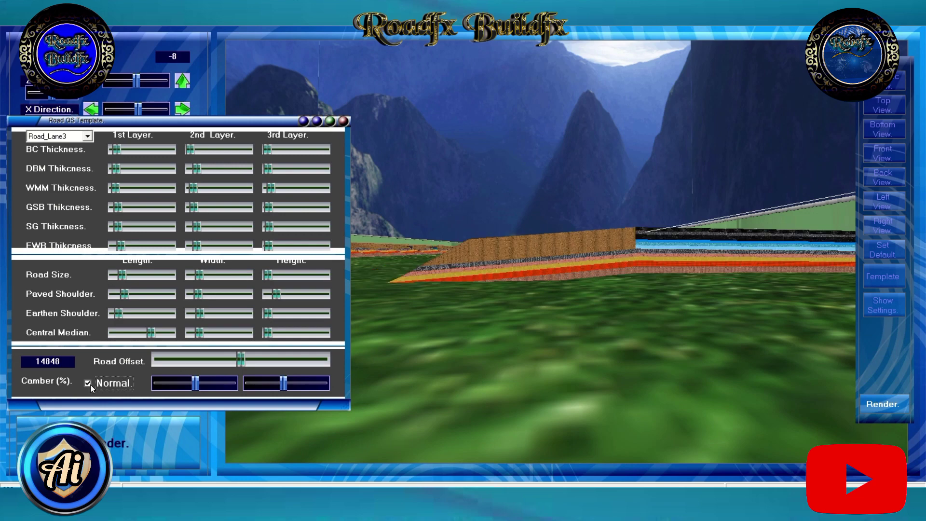
left_click(88, 384)
left_click_drag(143, 108, 108, 139)
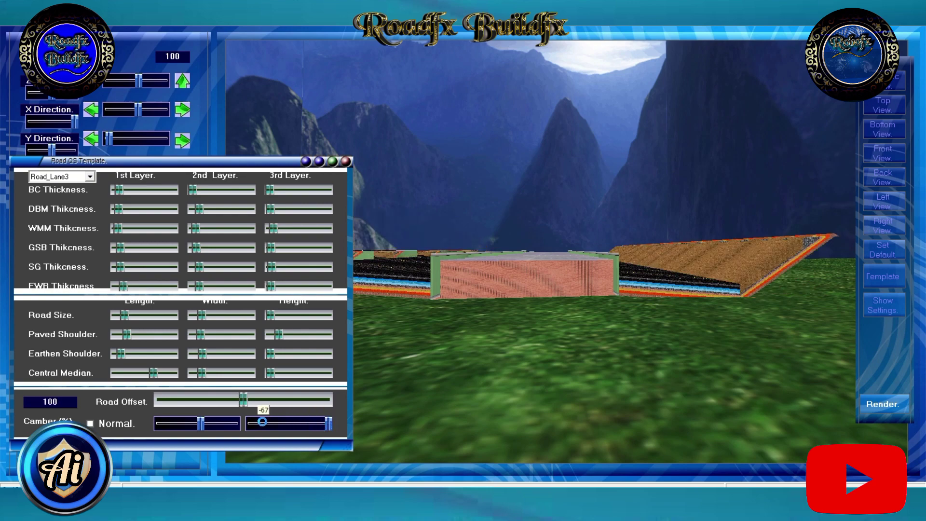
left_click_drag(206, 423, 195, 425)
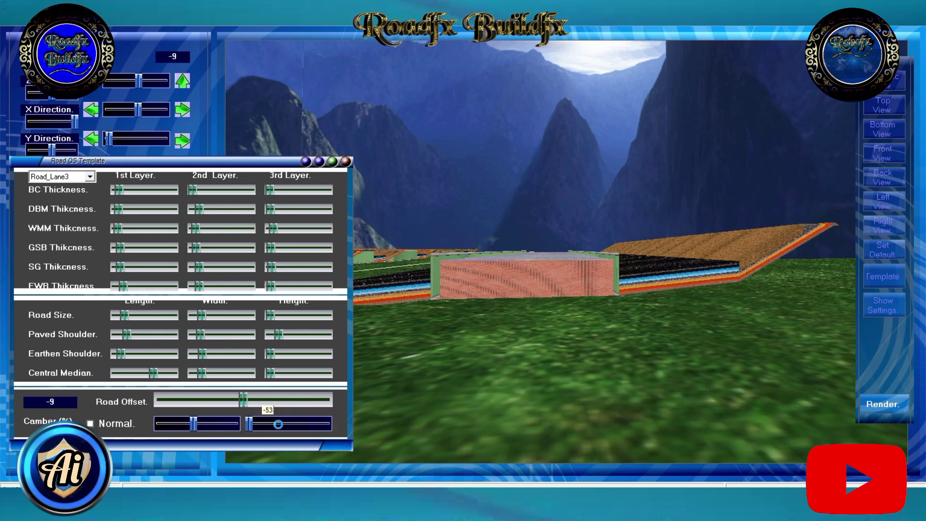
left_click_drag(717, 315, 683, 314)
left_click(139, 109)
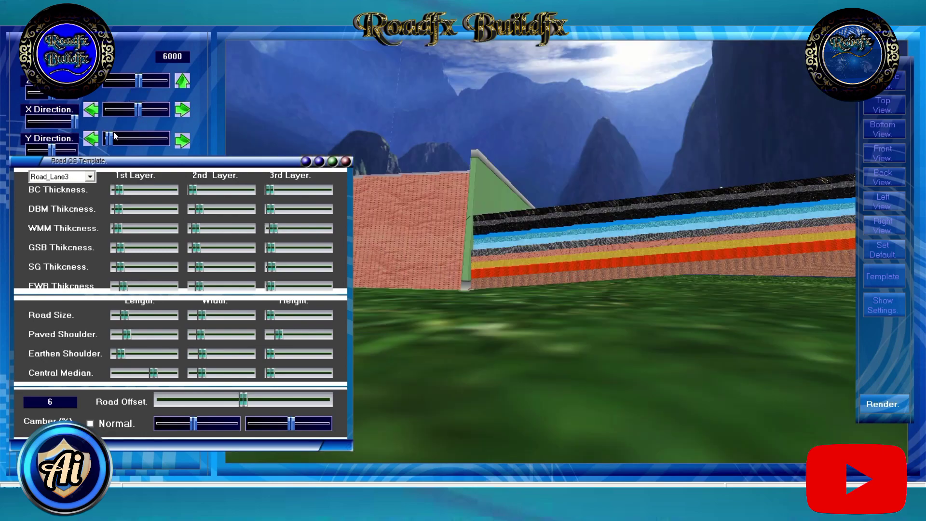
Pull the camera back toward the road and close the Road QS Template panel.
left_click(140, 80)
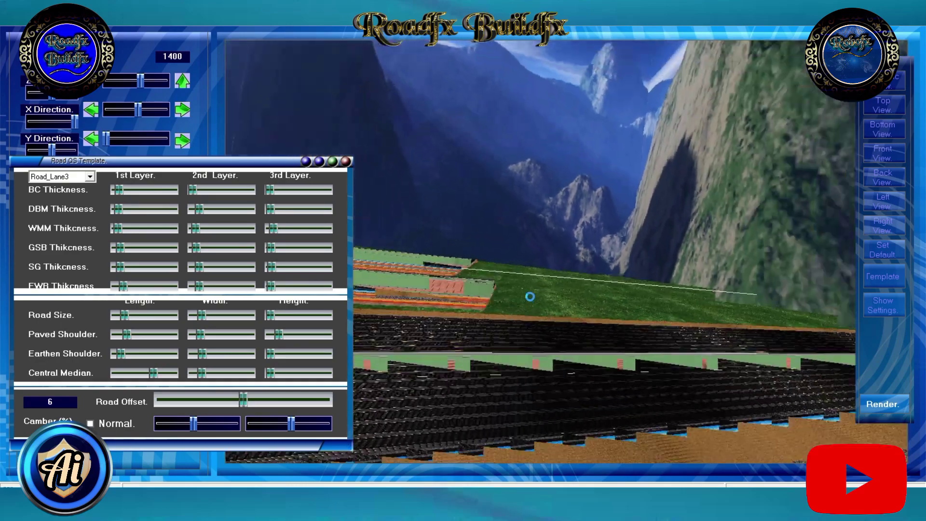
left_click(345, 161)
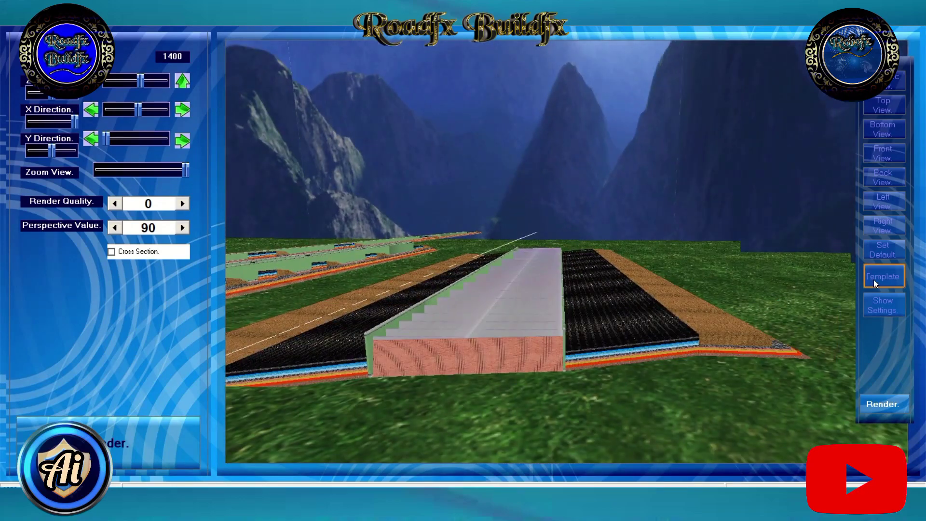
Make the road much longer and raise the central median height in the template.
left_click(875, 282)
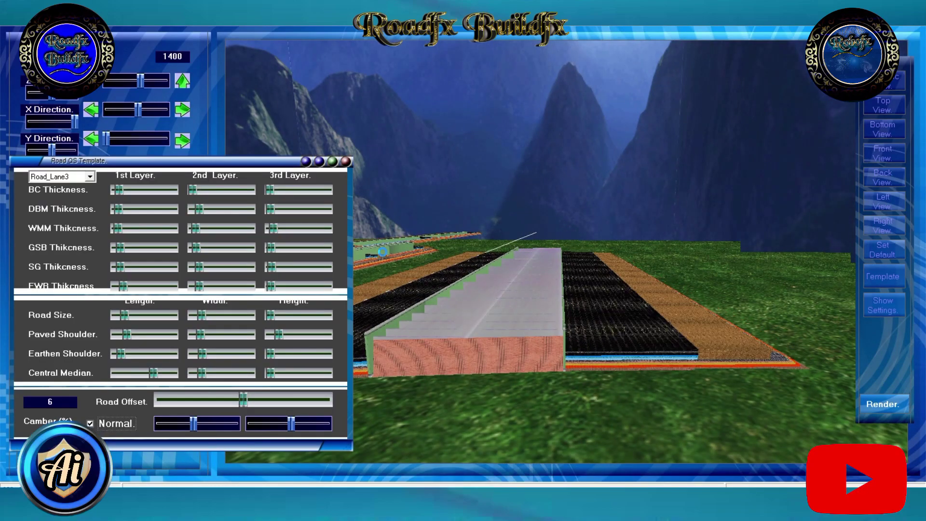
left_click_drag(124, 316, 191, 323)
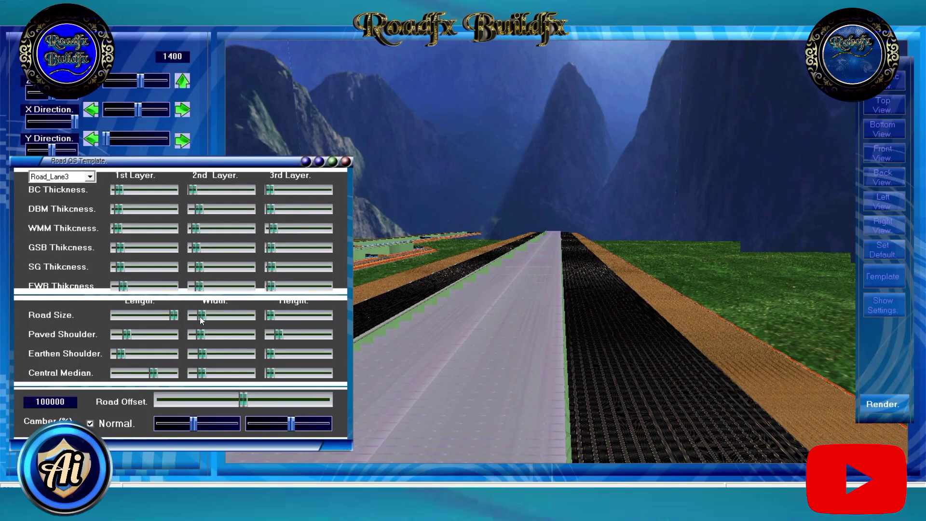
left_click_drag(268, 372, 273, 373)
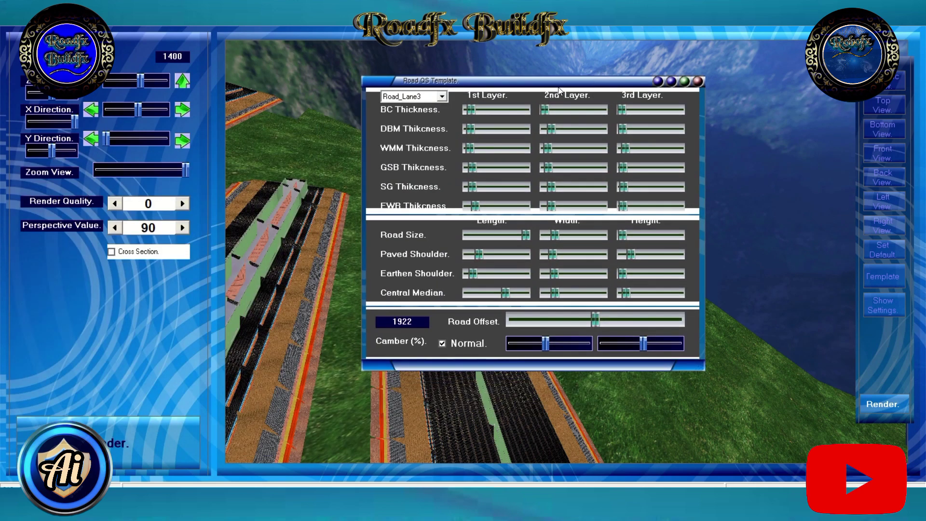
Close the template settings and switch to the top view of the roads.
left_click(660, 82)
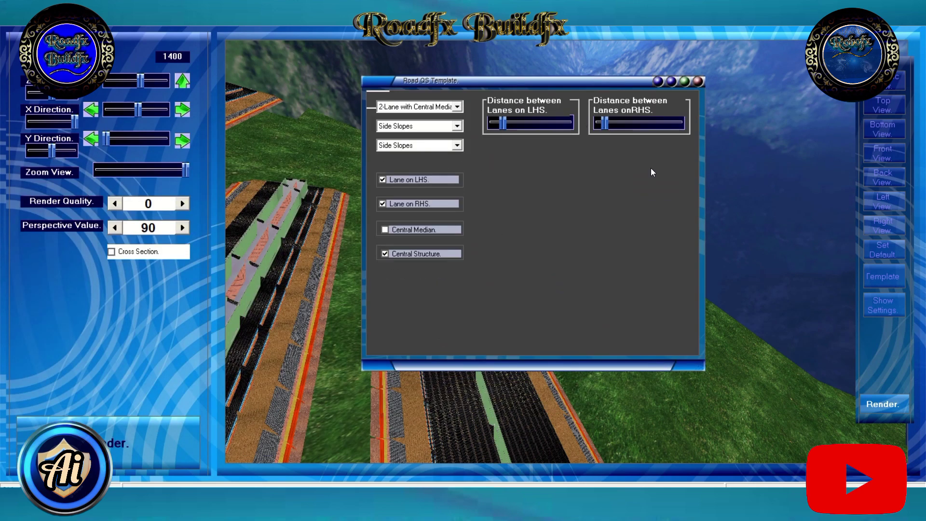
left_click(672, 82)
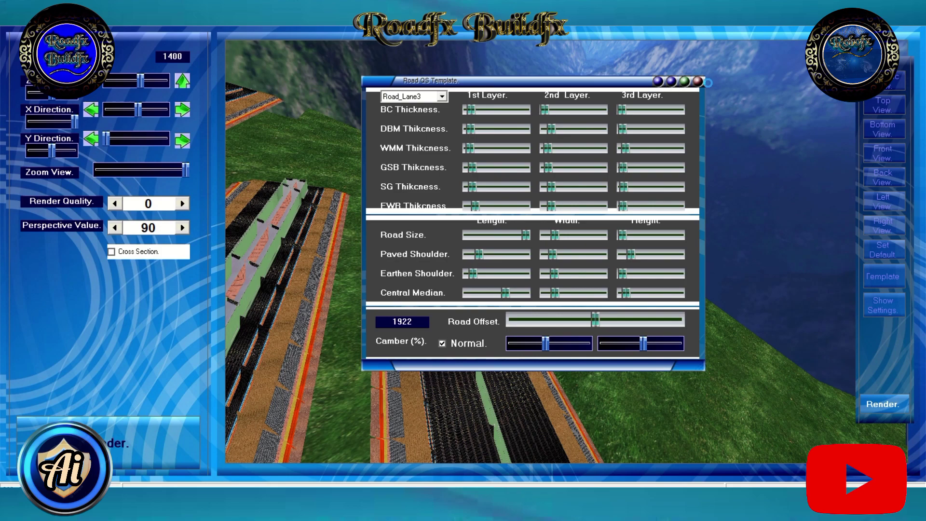
left_click(698, 82)
left_click(884, 109)
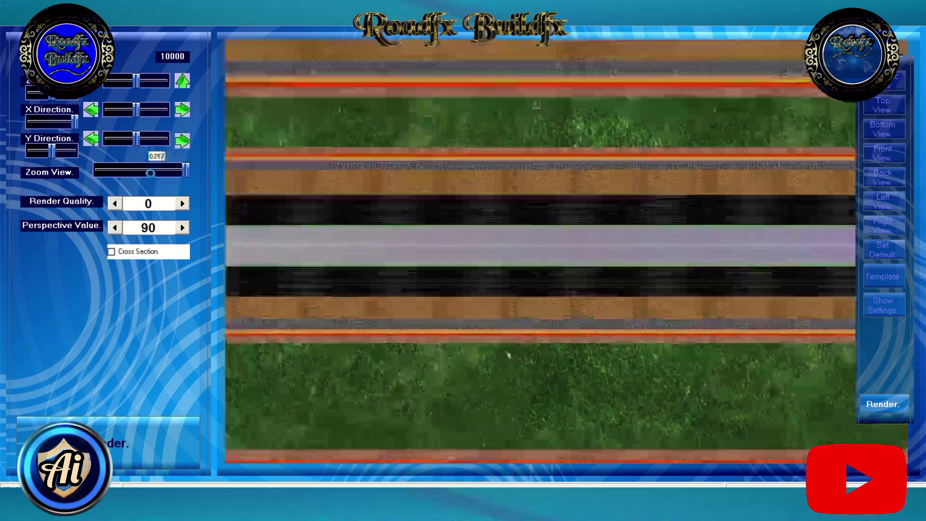
Zoom in and out, then pan the overhead view across the finished divided road and neighbouring road.
mouse_move(179, 173)
left_mouse_down()
mouse_move(118, 171)
mouse_move(186, 172)
left_mouse_up()
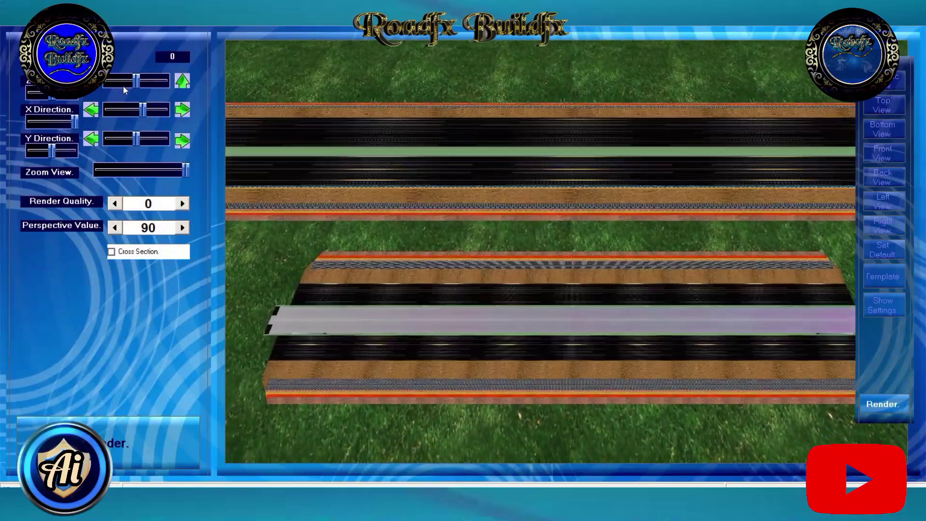
left_click_drag(137, 81, 141, 82)
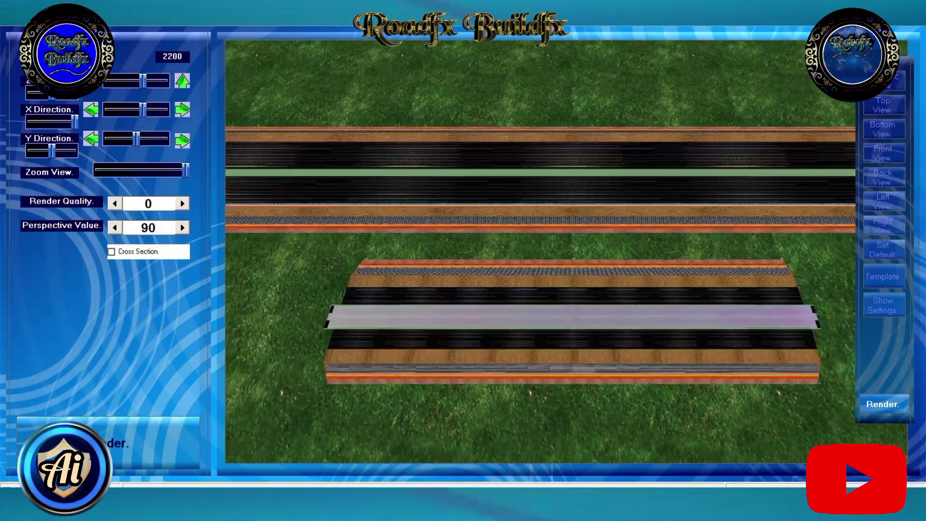